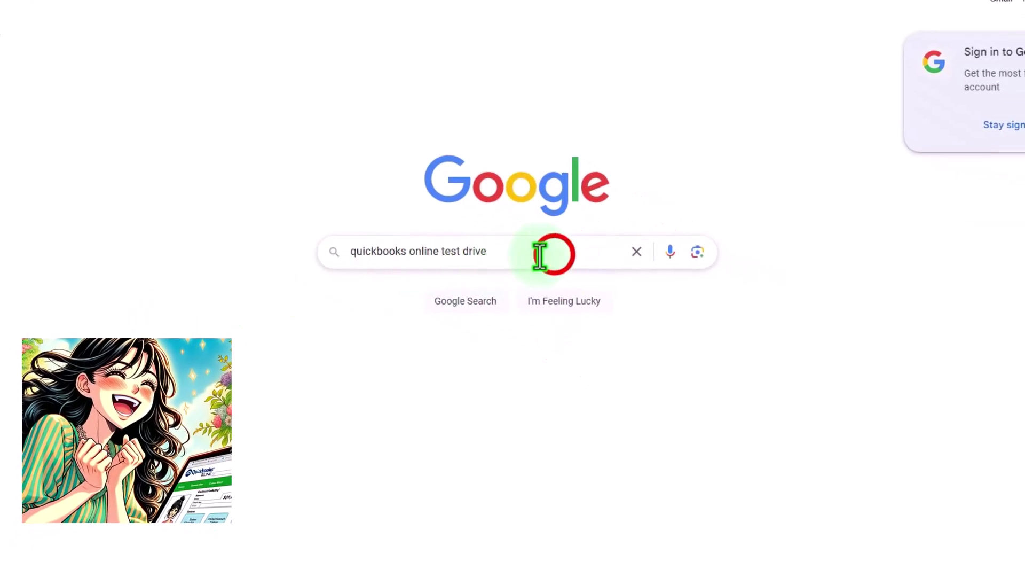
# - Search Google for "quickbooks online test drive" and open the "Test drive QuickBooks Online" article from the results
pyautogui.click(540, 256)
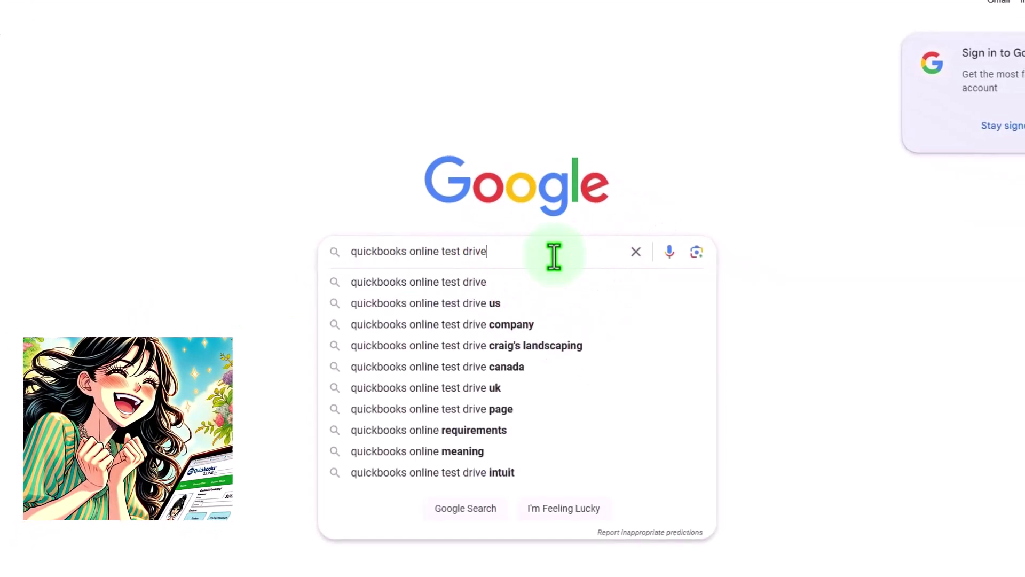
pyautogui.press('Return')
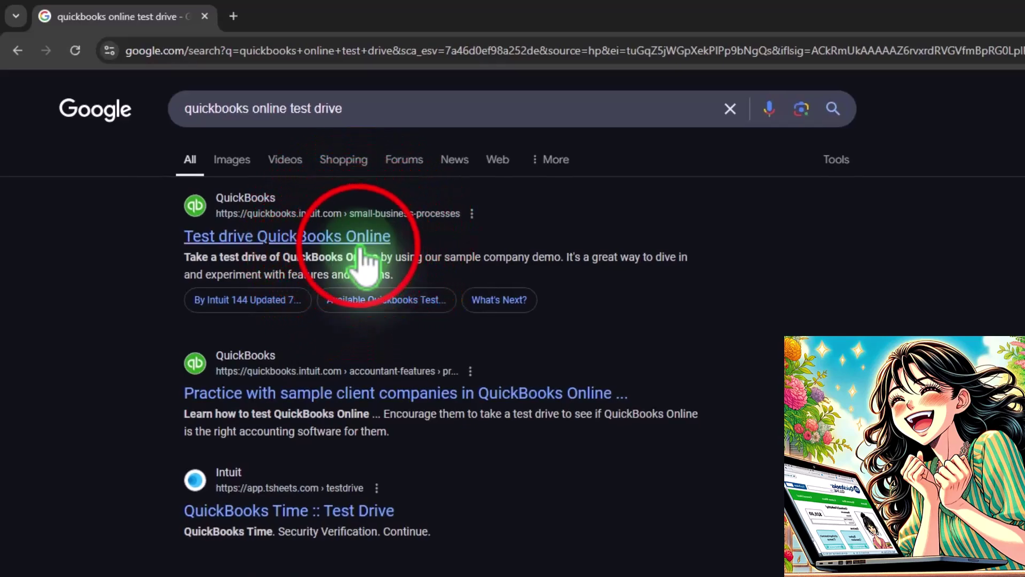
pyautogui.click(363, 245)
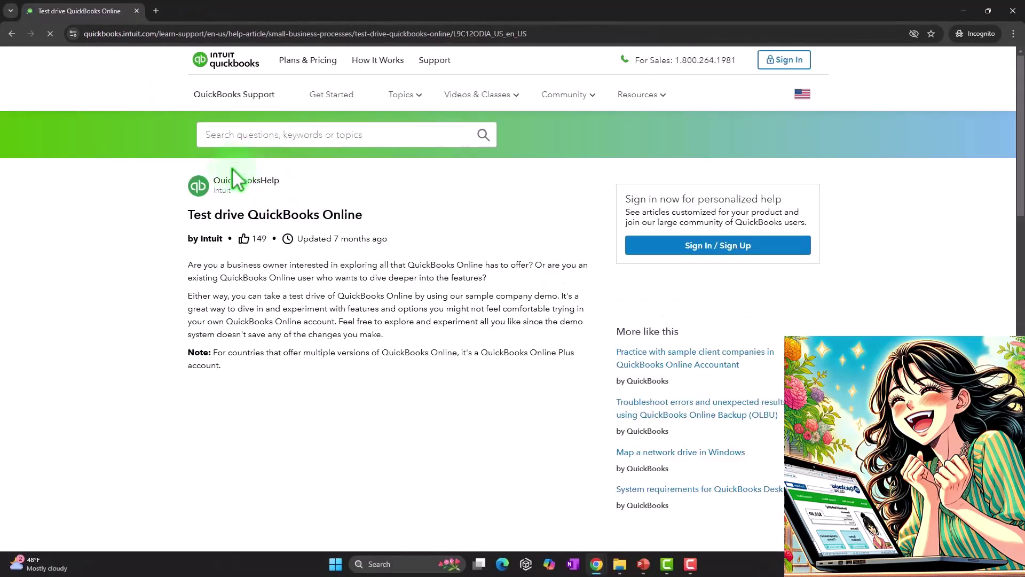
# - Open the United States test drive link listed under "Available QuickBooks test drives" in the article
pyautogui.scroll(-4, 137, 258)
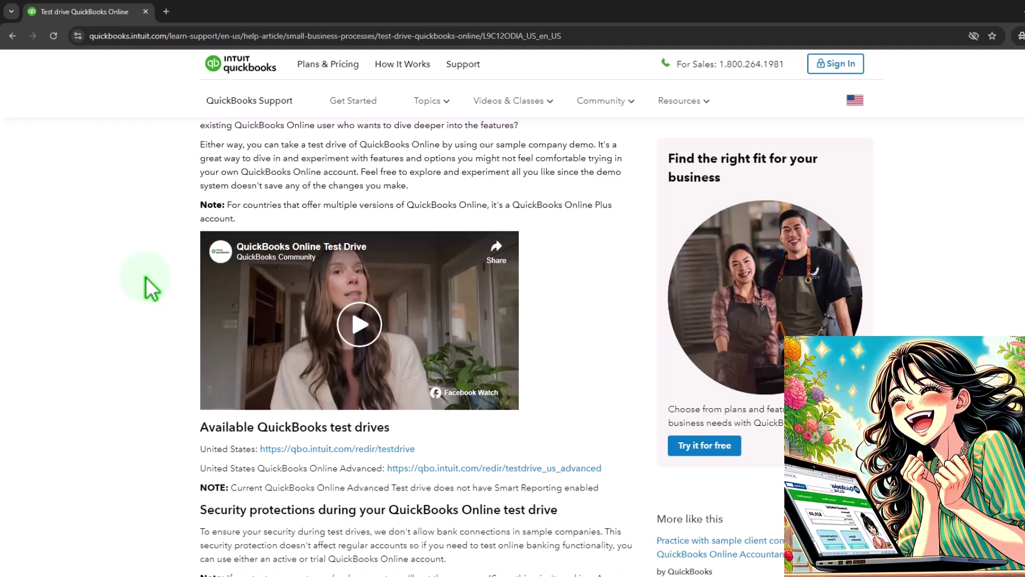
pyautogui.scroll(-2, 146, 278)
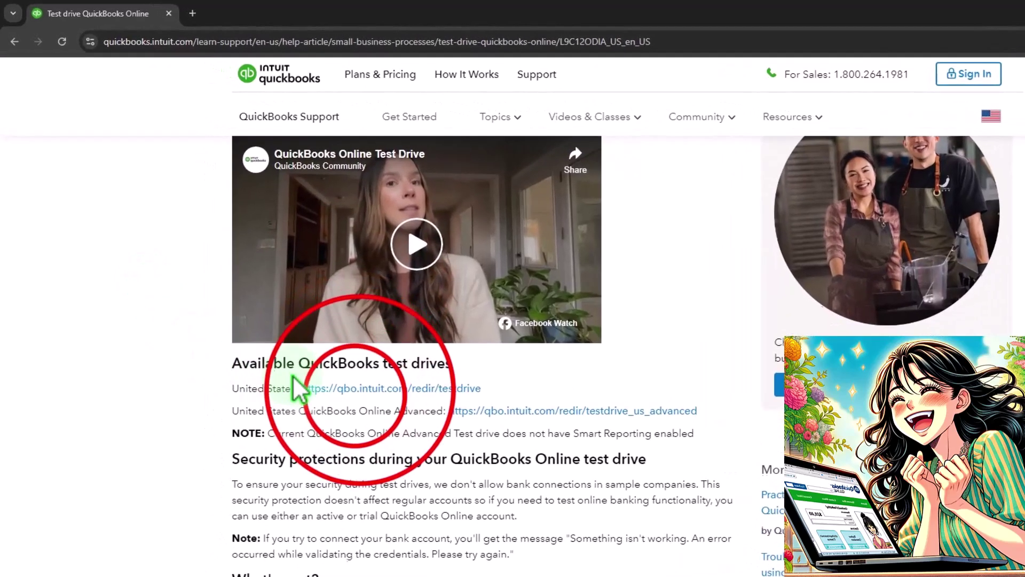
pyautogui.click(307, 335)
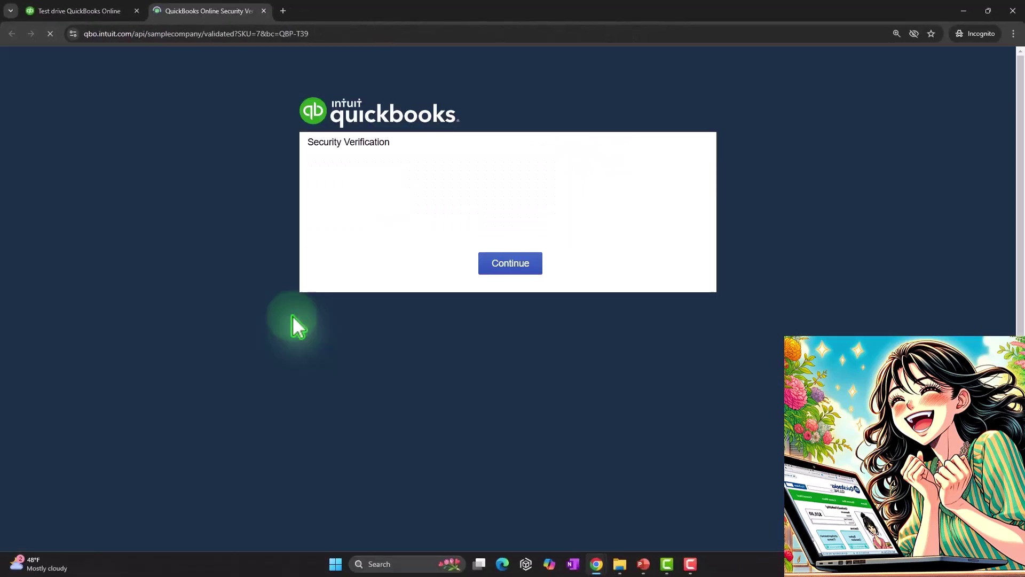
# - Complete the "I'm not a robot" security verification to enter the sample company, and close the help article page
pyautogui.click(553, 250)
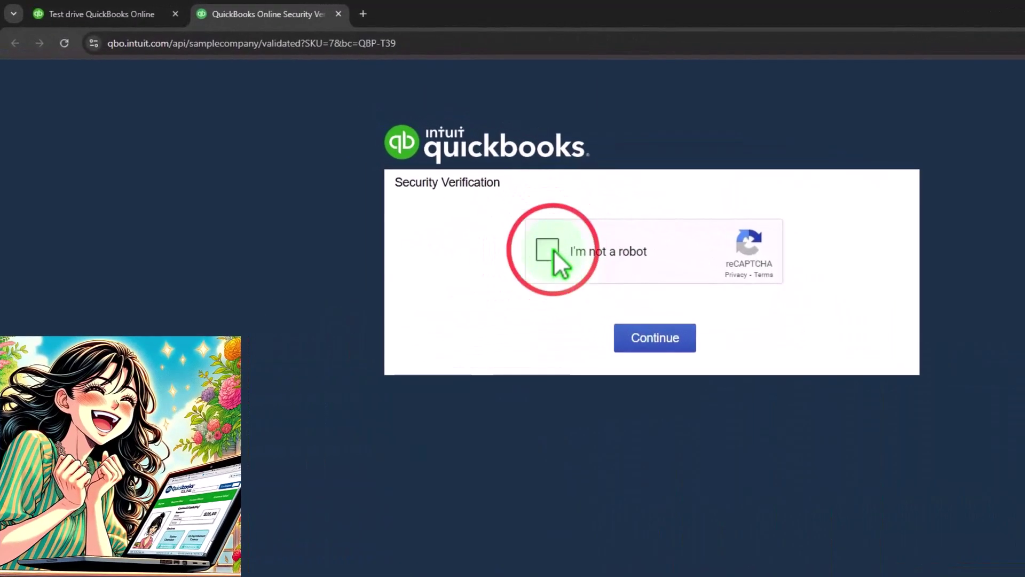
pyautogui.click(620, 349)
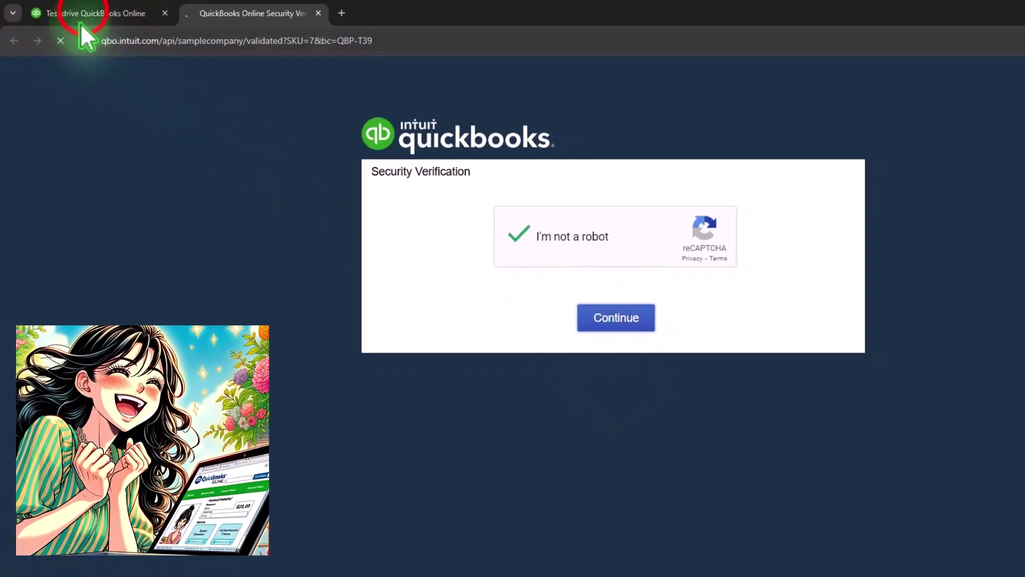
pyautogui.click(85, 14)
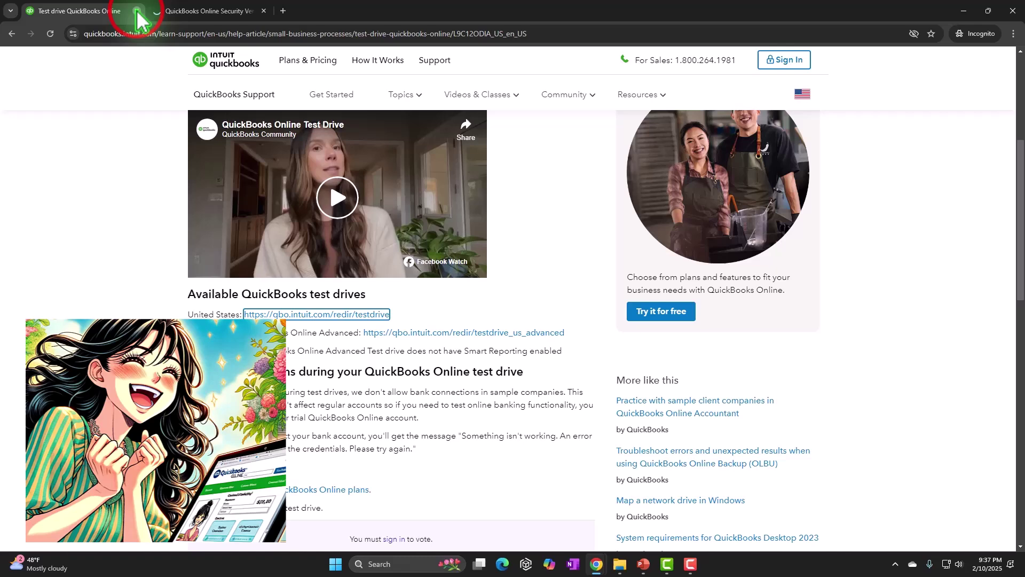
pyautogui.click(136, 11)
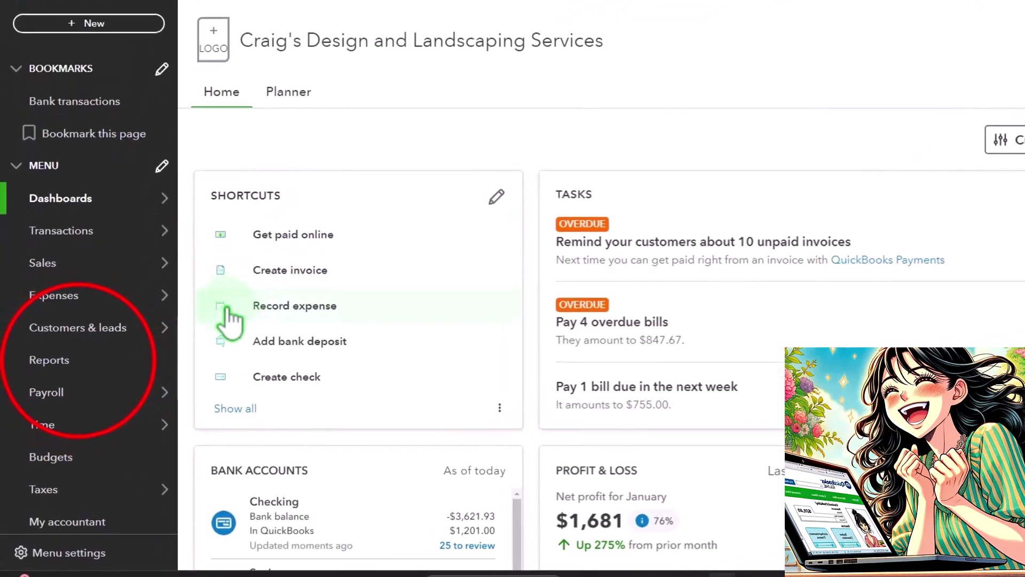
# - From the Reports page, open the favorite Balance Sheet and Profit and Loss reports, each in its own browser tab
pyautogui.click(84, 359)
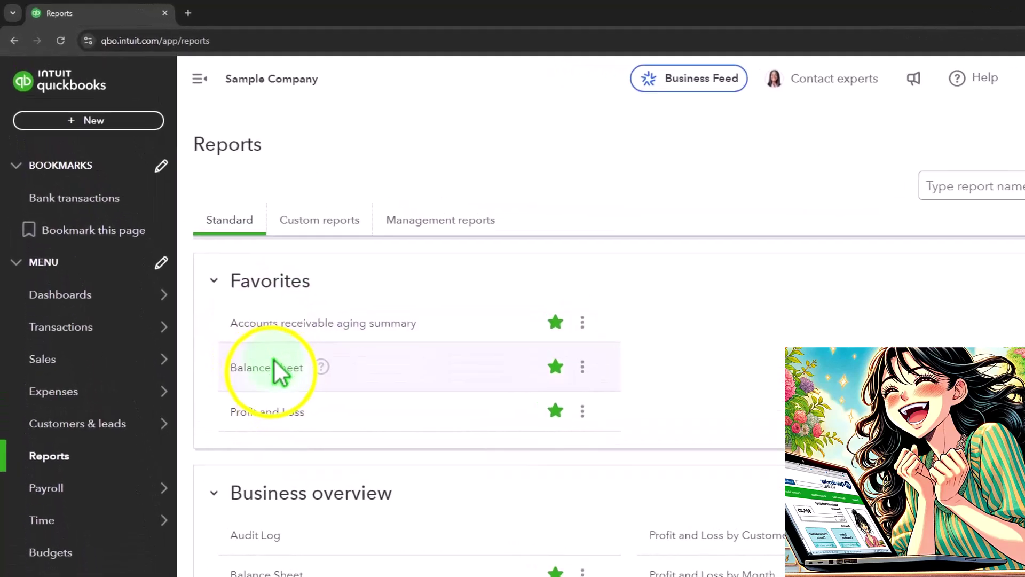
pyautogui.rightClick(277, 371)
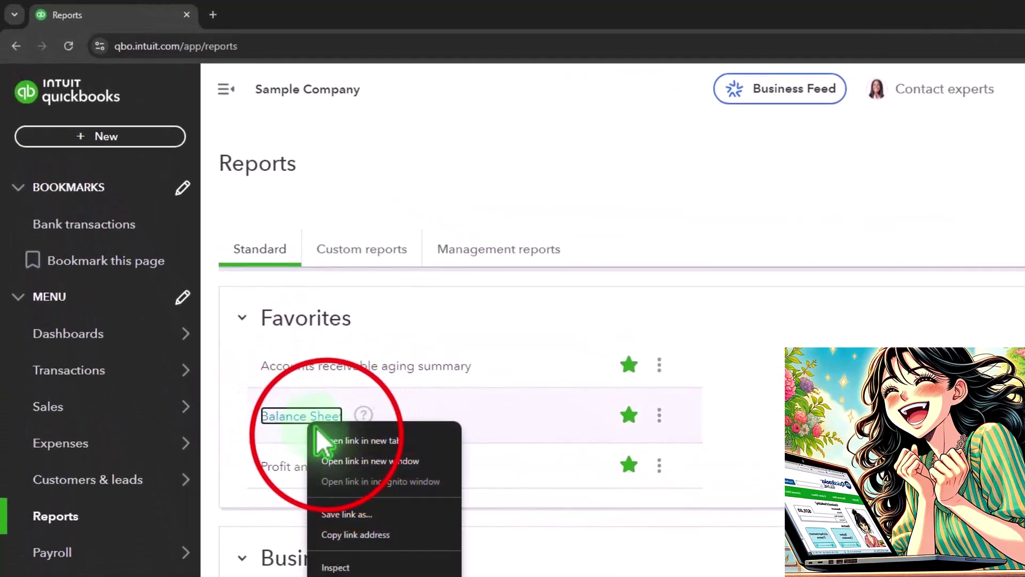
pyautogui.click(289, 383)
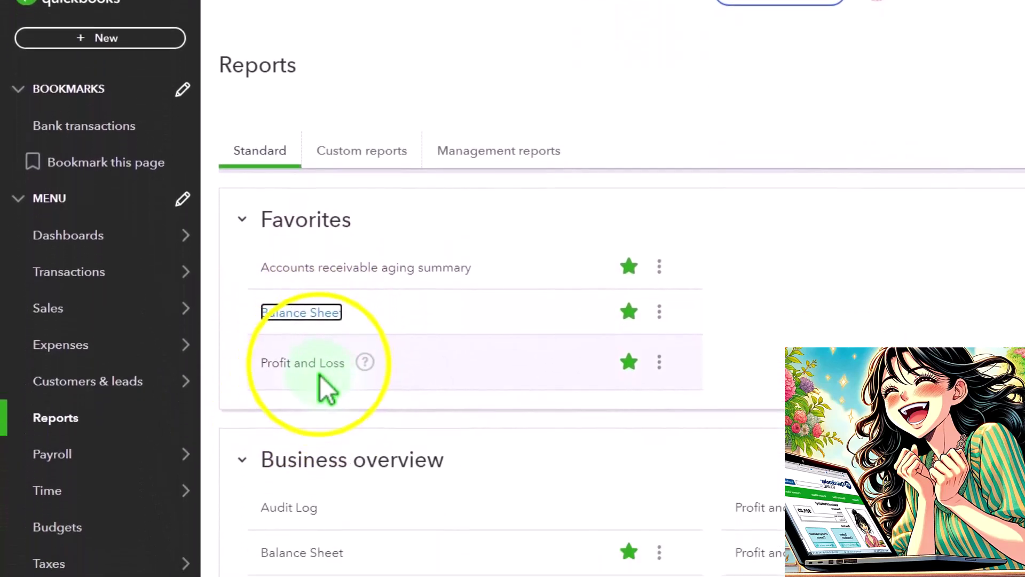
pyautogui.rightClick(320, 473)
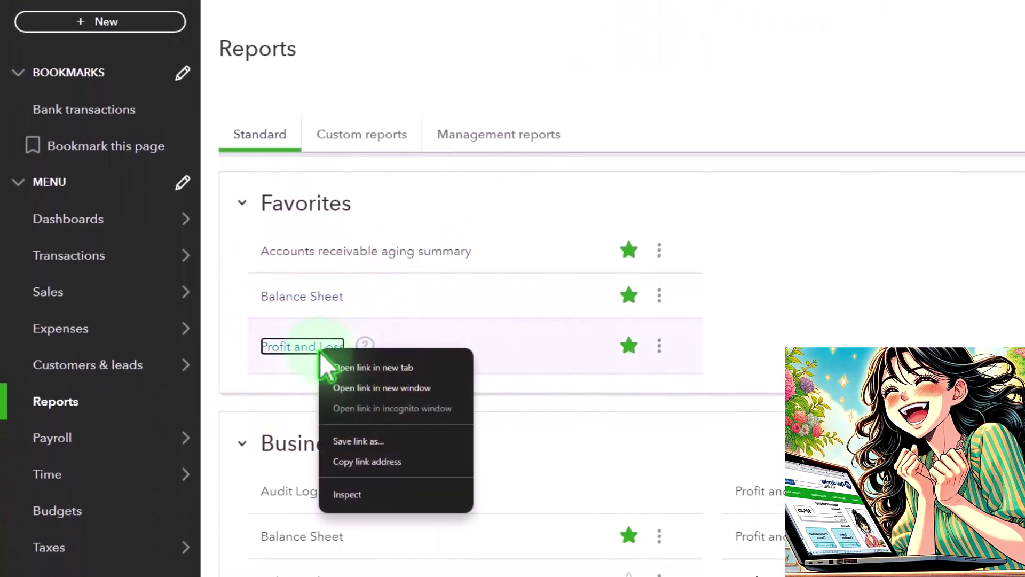
pyautogui.click(376, 368)
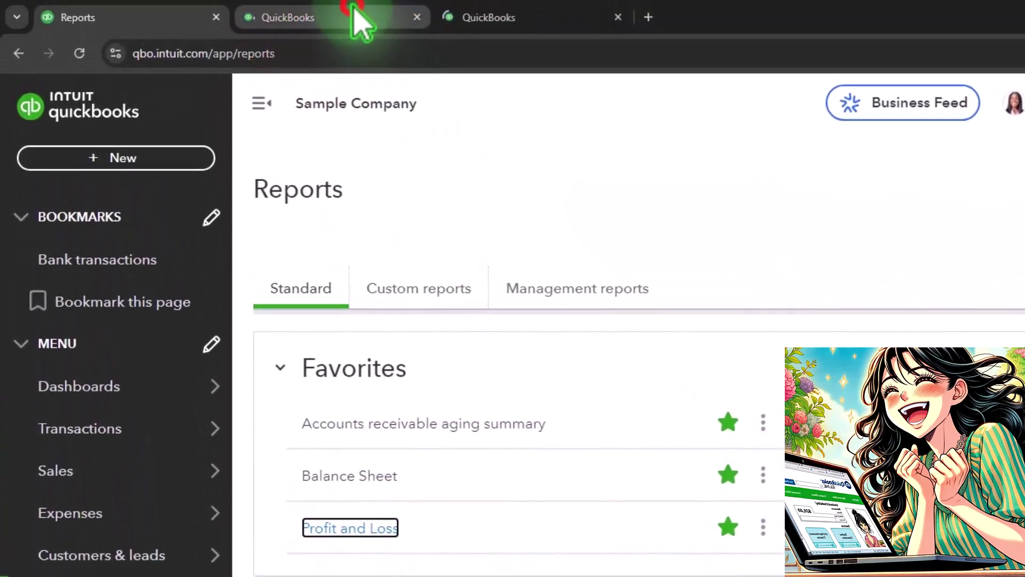
# - Set the Balance Sheet report period to run from 01/01/2024 to 12/31/2025
pyautogui.click(356, 16)
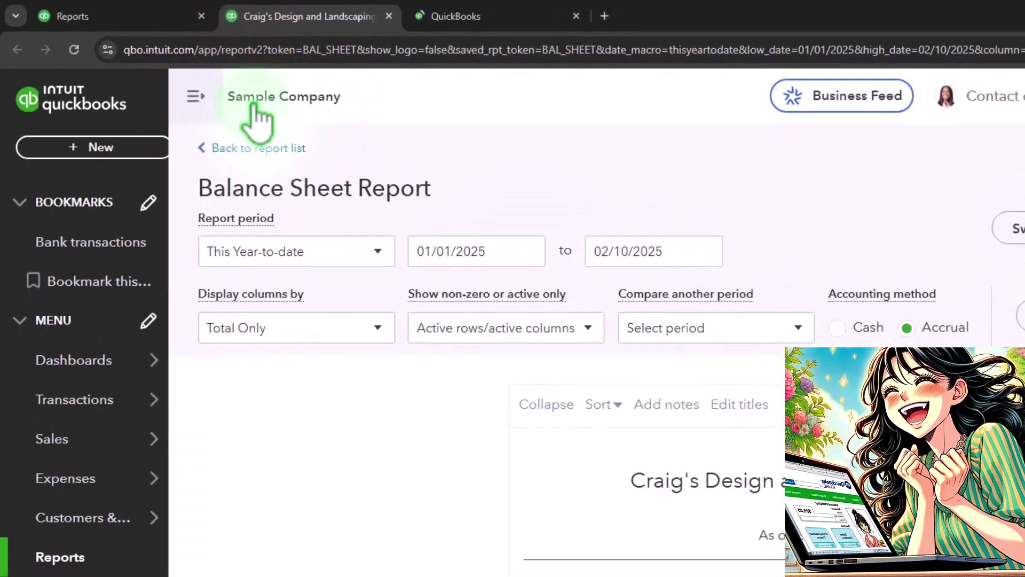
pyautogui.doubleClick(475, 251)
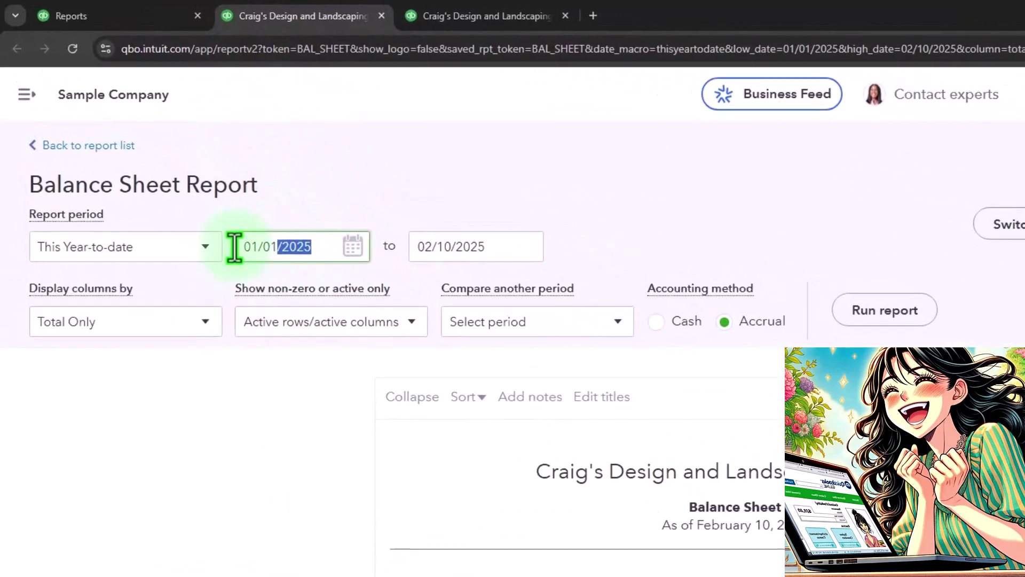
pyautogui.moveTo(235, 248); pyautogui.dragTo(232, 248)
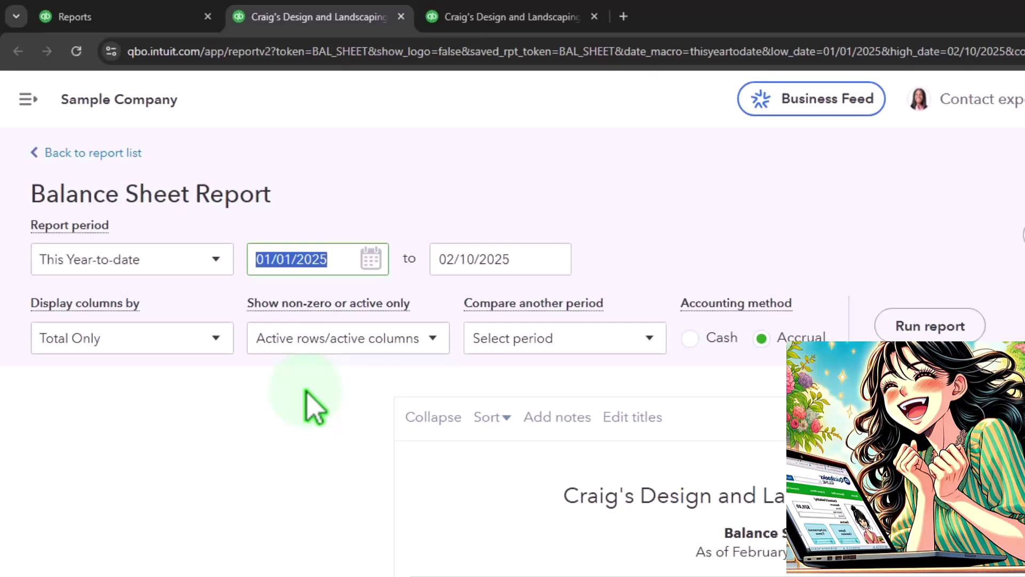
pyautogui.write('010124')
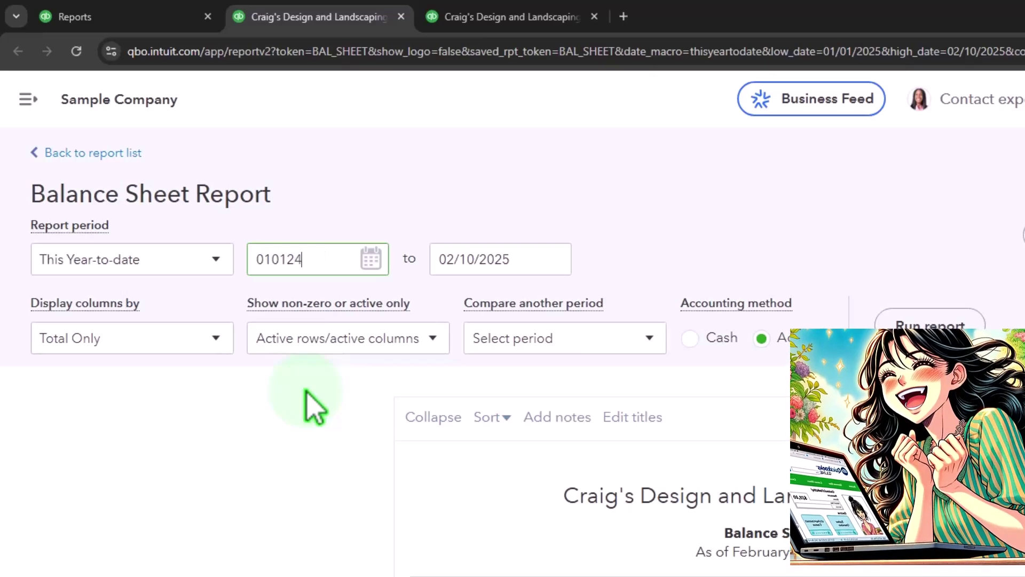
pyautogui.press('Tab')
pyautogui.write('12/31/2025')
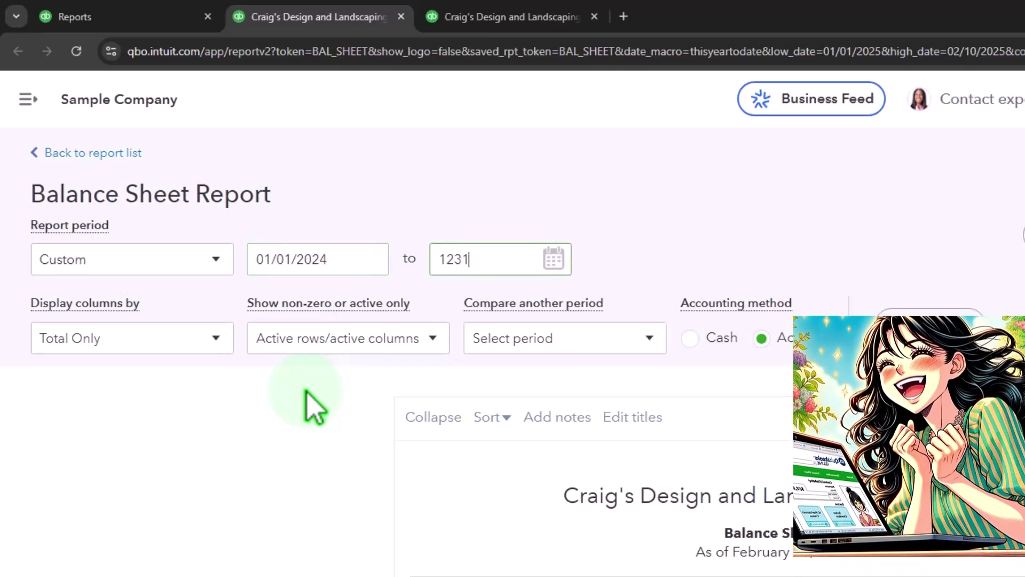
pyautogui.press('Tab')
# - Display the Balance Sheet columns by Years and run the report
pyautogui.click(110, 282)
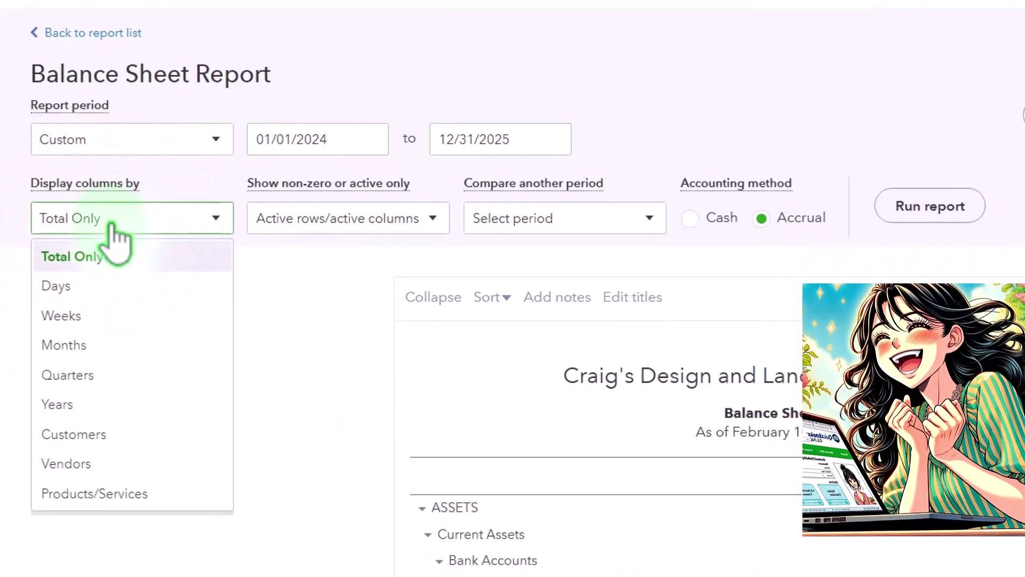
pyautogui.click(114, 461)
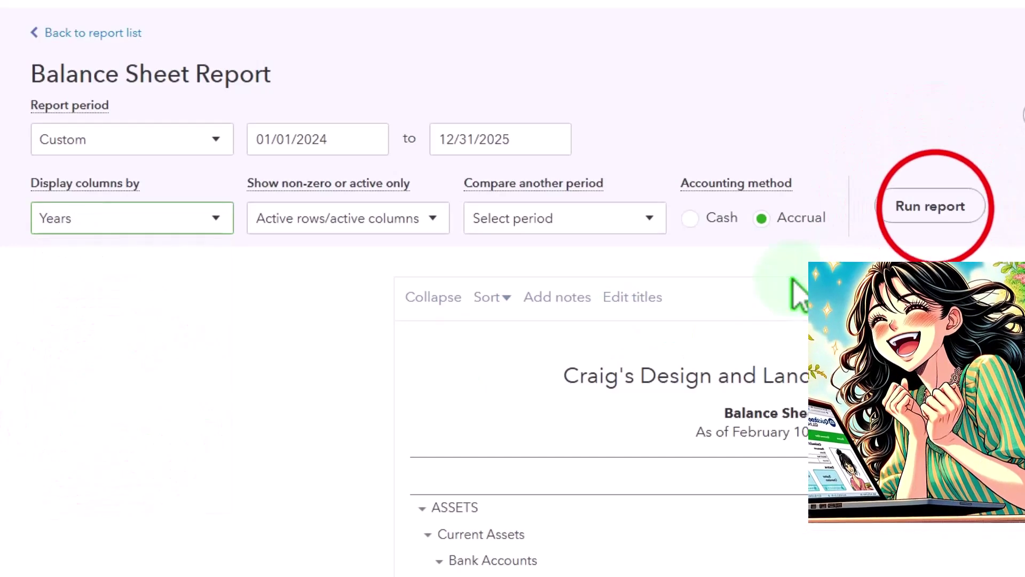
pyautogui.click(929, 206)
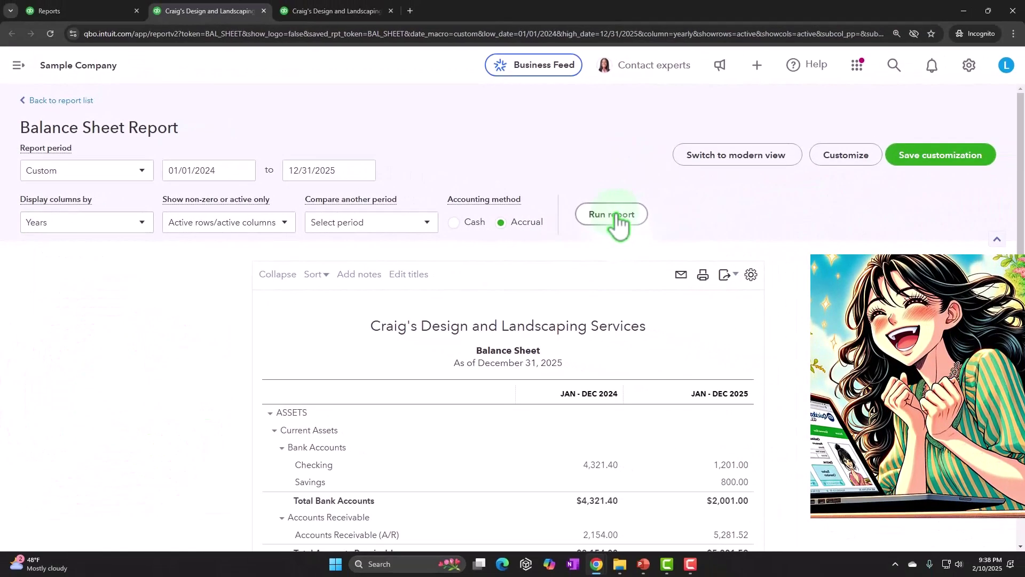
pyautogui.scroll(-2, 616, 216)
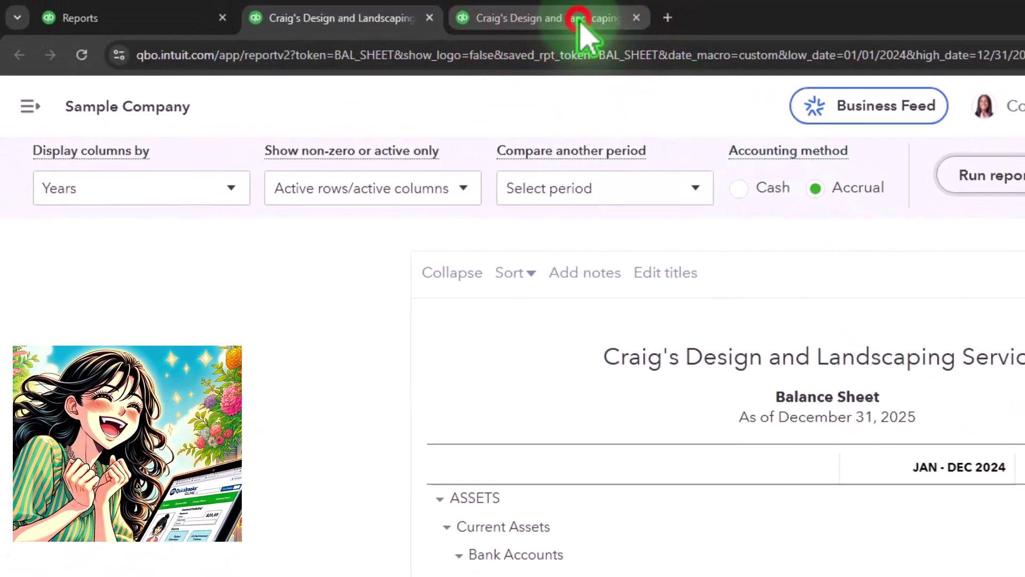
# - Set the Profit and Loss report period to run from 01/01/2024 to 12/31/2025
pyautogui.click(579, 20)
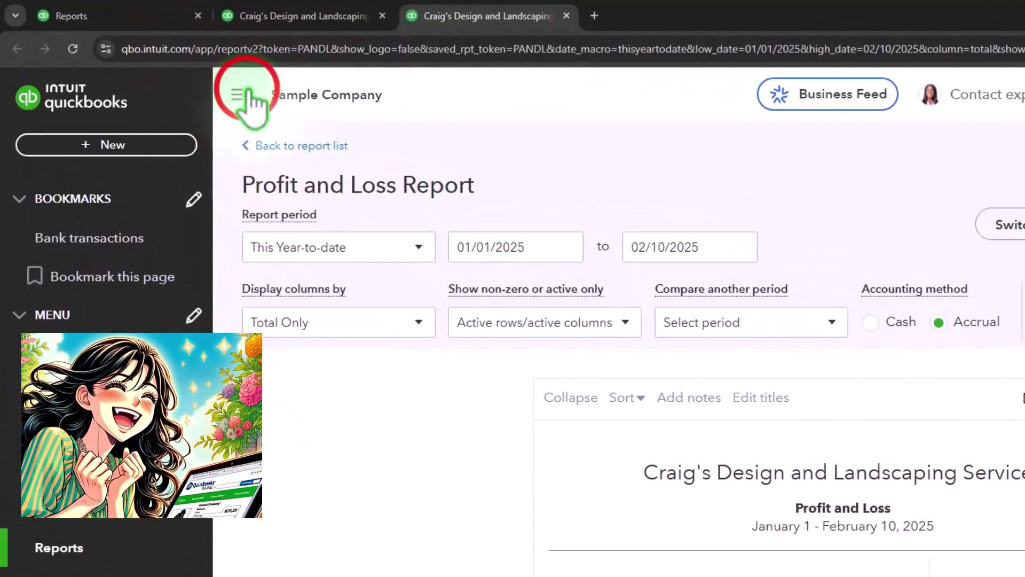
pyautogui.click(480, 246)
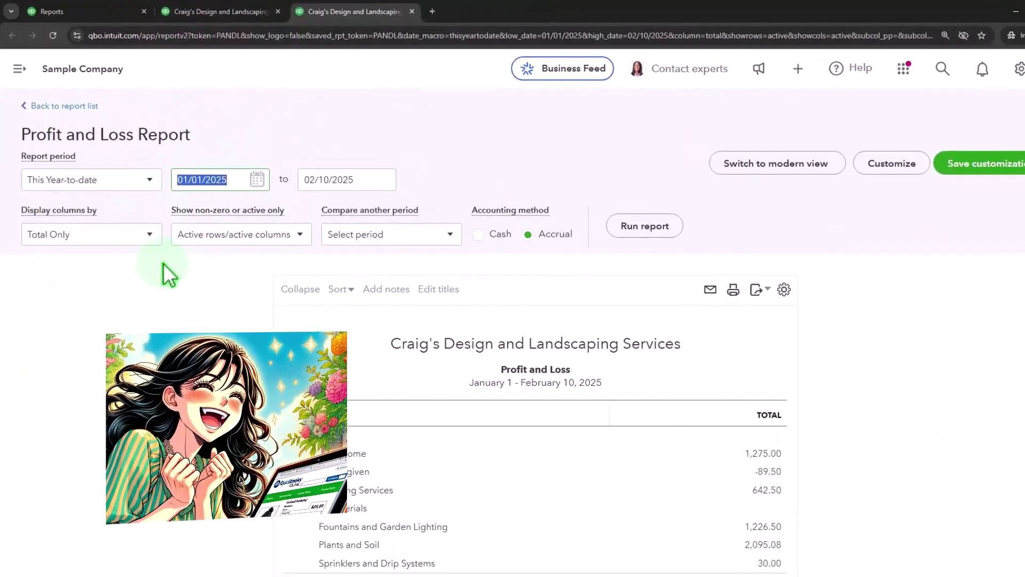
pyautogui.write('010')
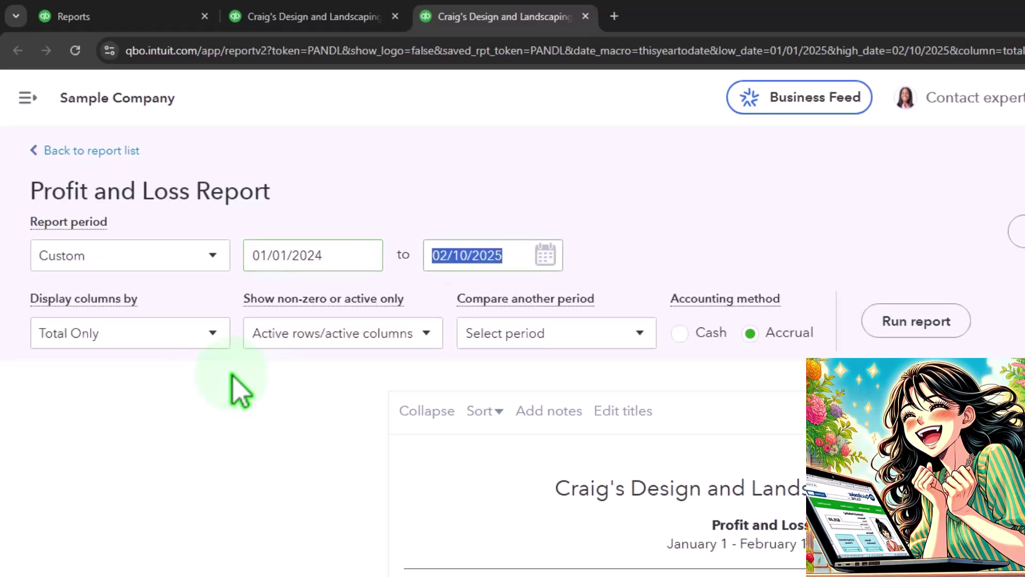
pyautogui.click(241, 390)
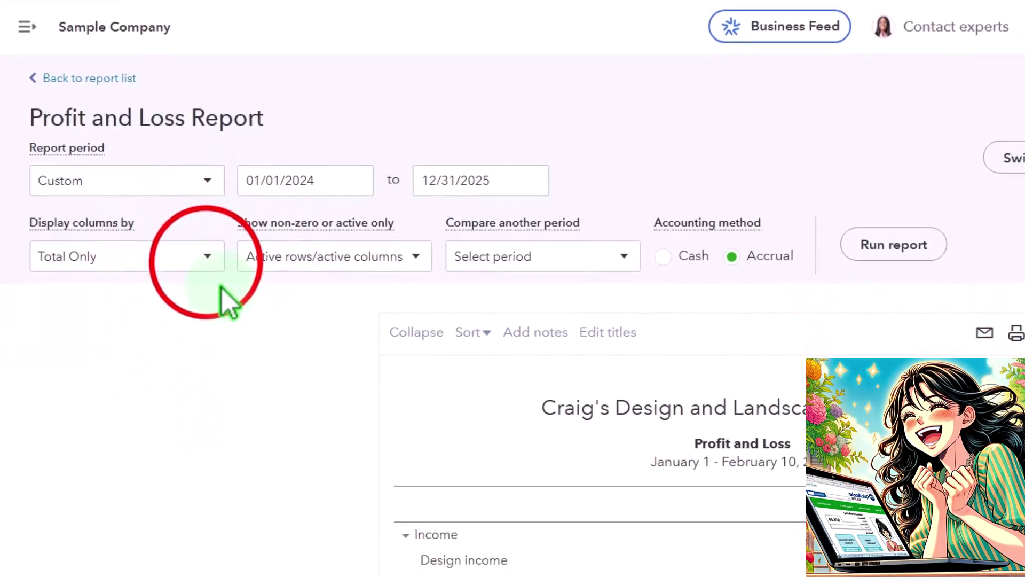
# - Display the Profit and Loss columns by Years and run the report
pyautogui.click(212, 336)
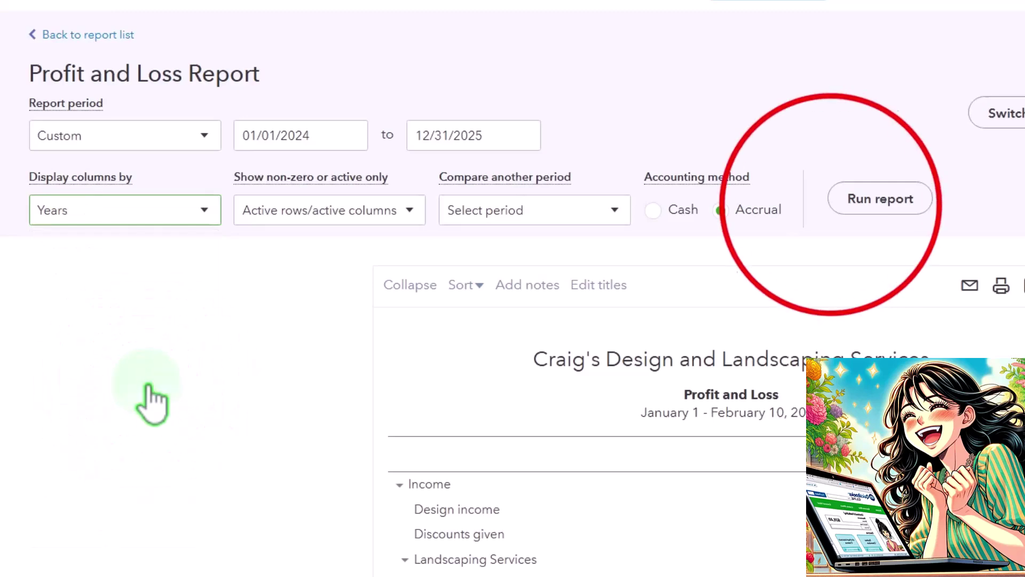
pyautogui.click(875, 203)
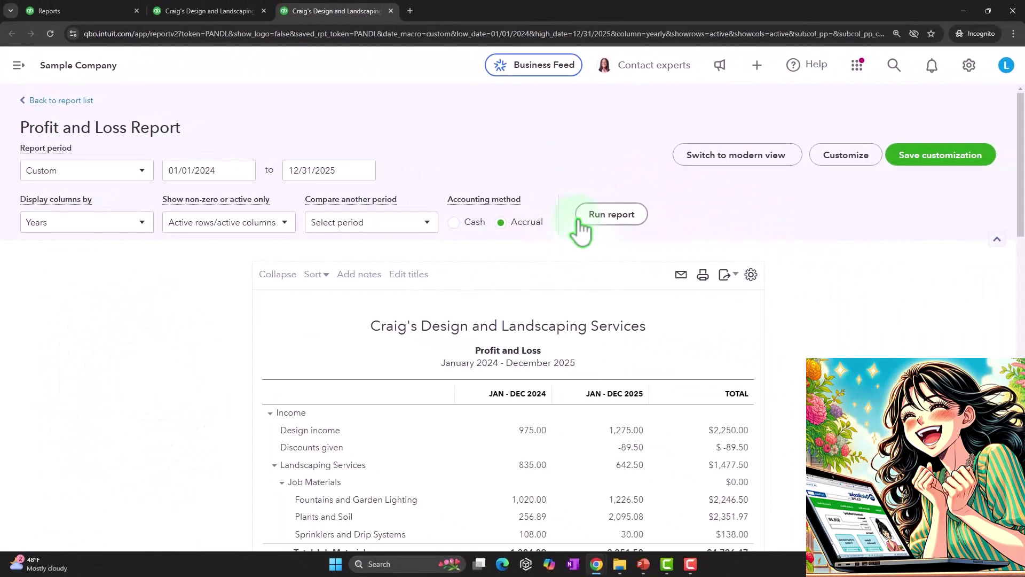
pyautogui.scroll(-2, 582, 227)
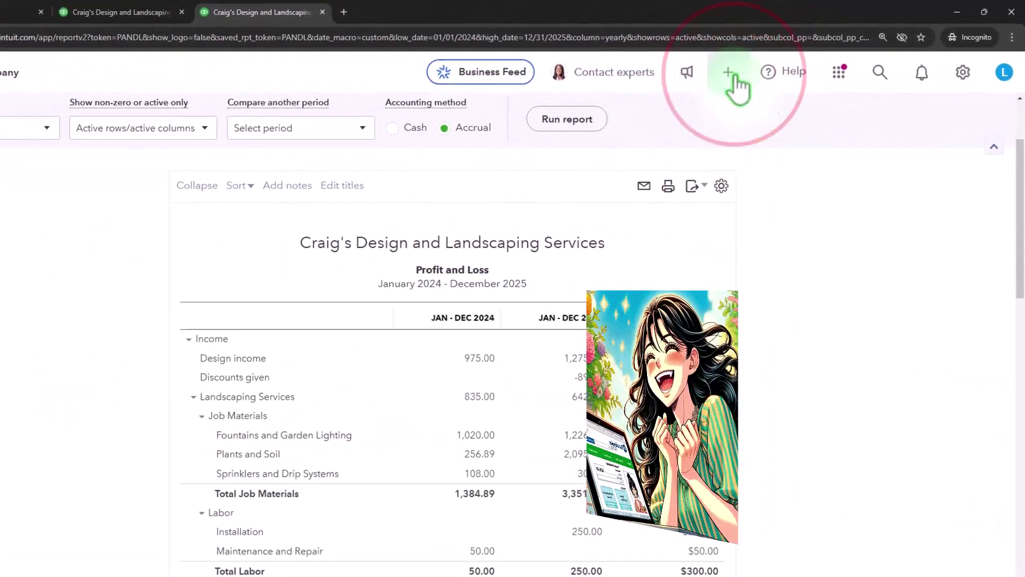
# - Examine the list of new transaction forms for customers, vendors, team and other, and close it
pyautogui.click(763, 72)
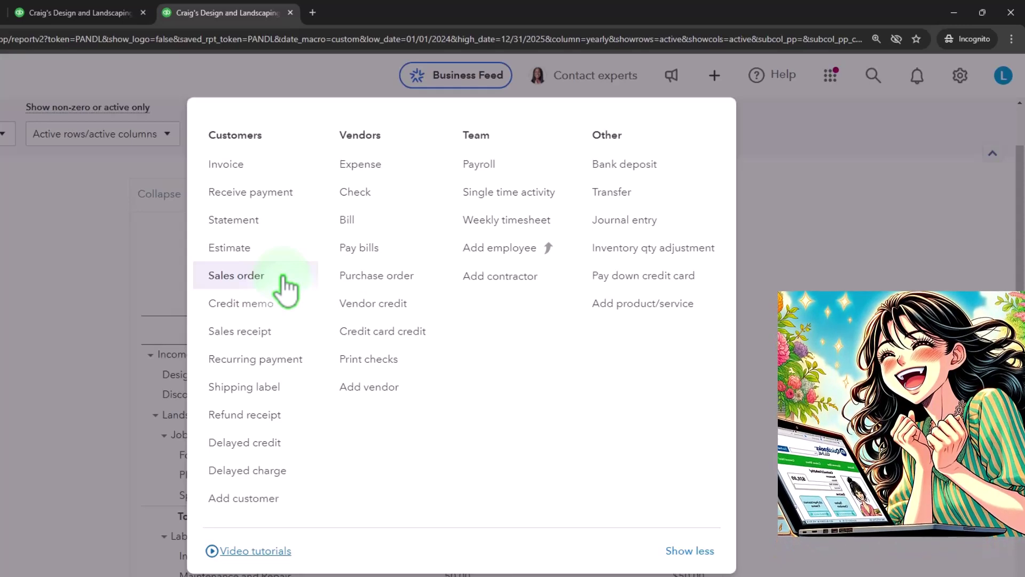
pyautogui.click(156, 190)
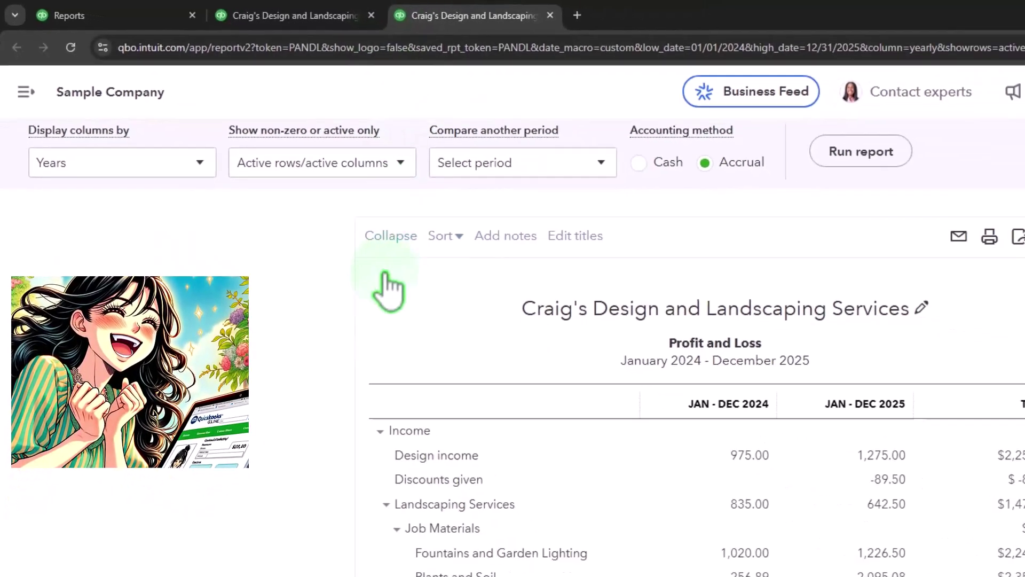
# - Look over the income section of the Profit and Loss report and return to the open Reports list
pyautogui.scroll(-3, 224, 320)
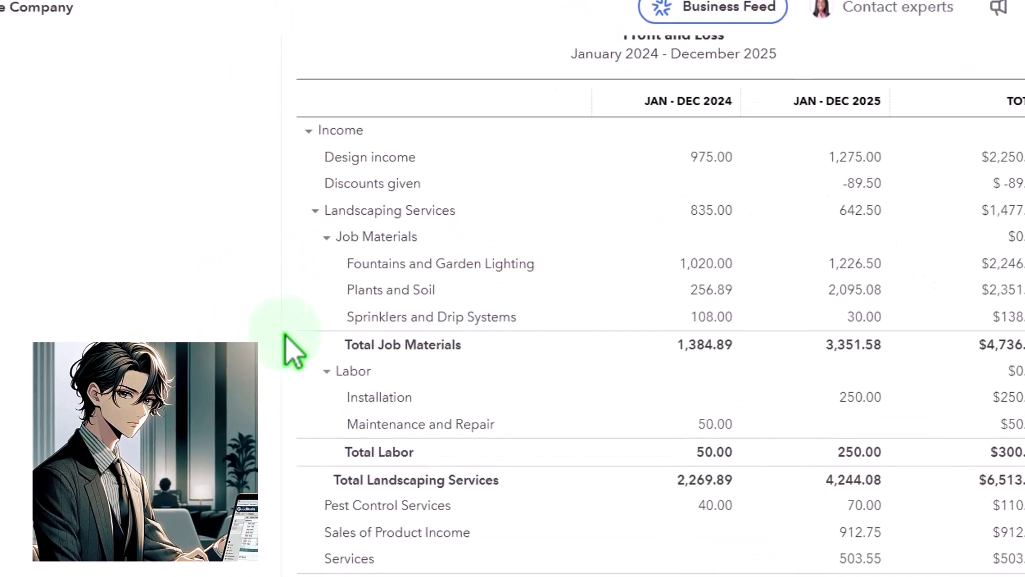
pyautogui.click(147, 21)
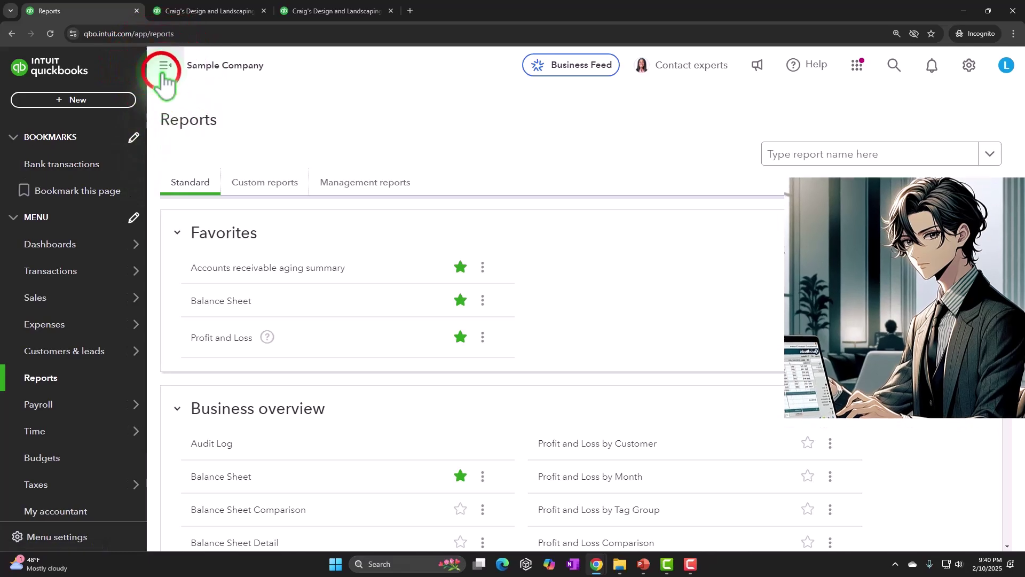
# - Open the Trial Balance report from the For my accountant section in a new browser tab and switch to it
pyautogui.click(164, 75)
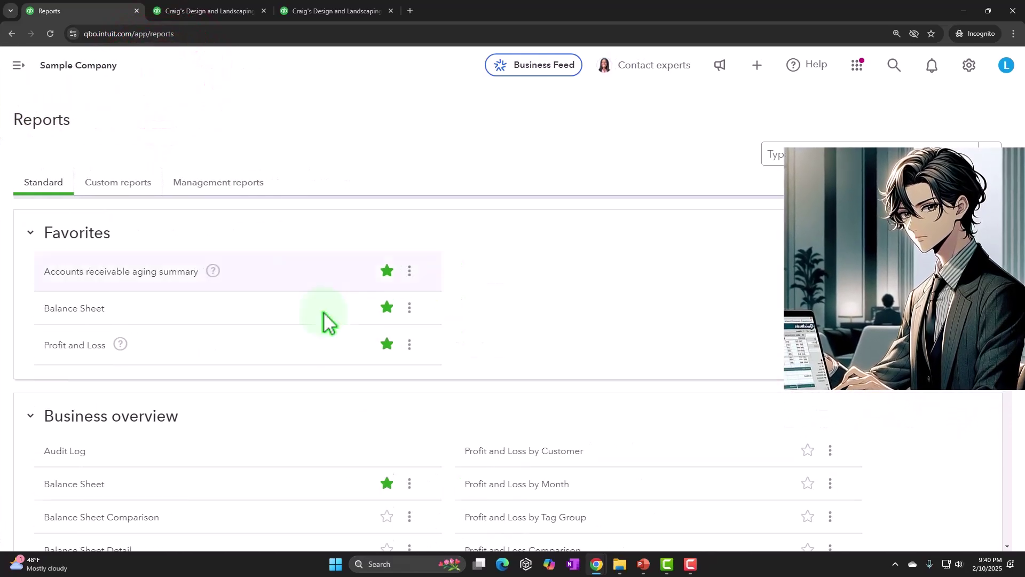
pyautogui.scroll(-1, 359, 371)
pyautogui.scroll(-12, 359, 370)
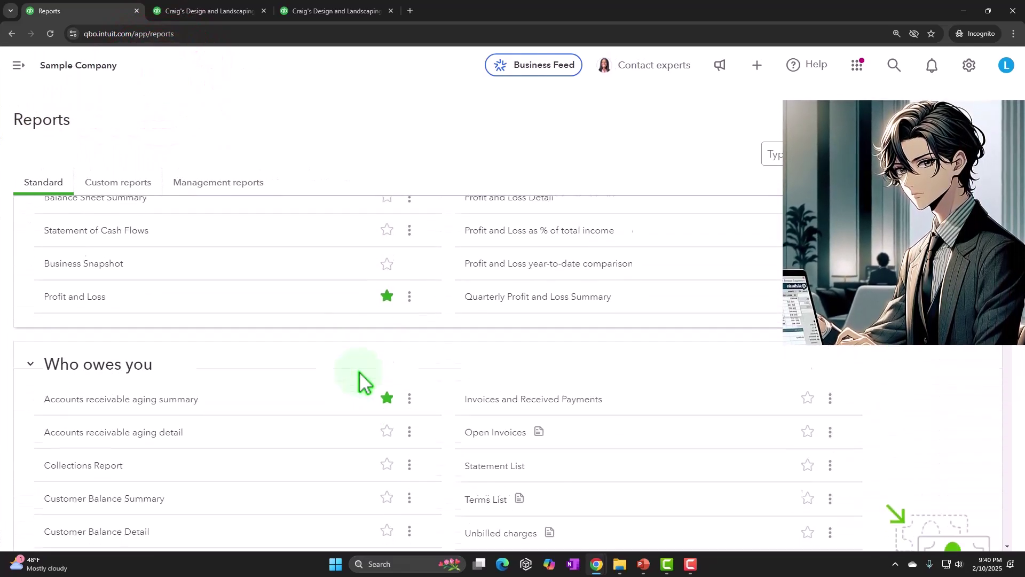
pyautogui.scroll(-10, 360, 374)
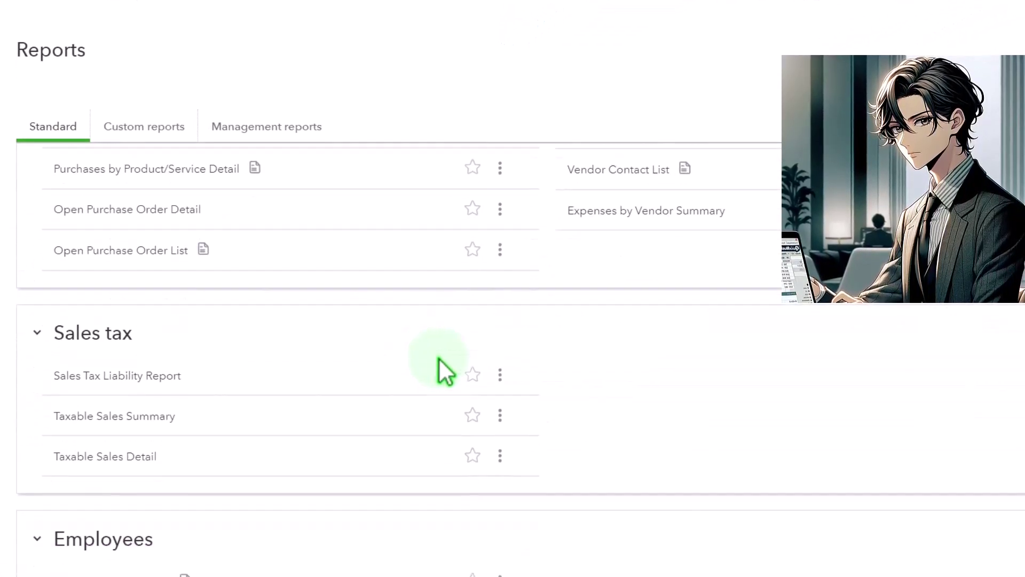
pyautogui.scroll(-10, 446, 371)
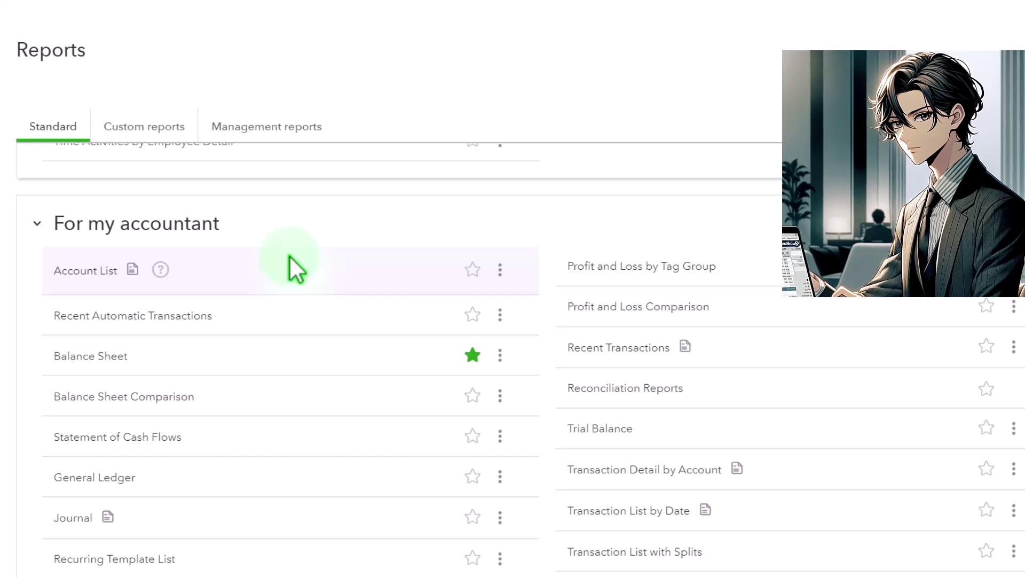
pyautogui.scroll(-1, 291, 262)
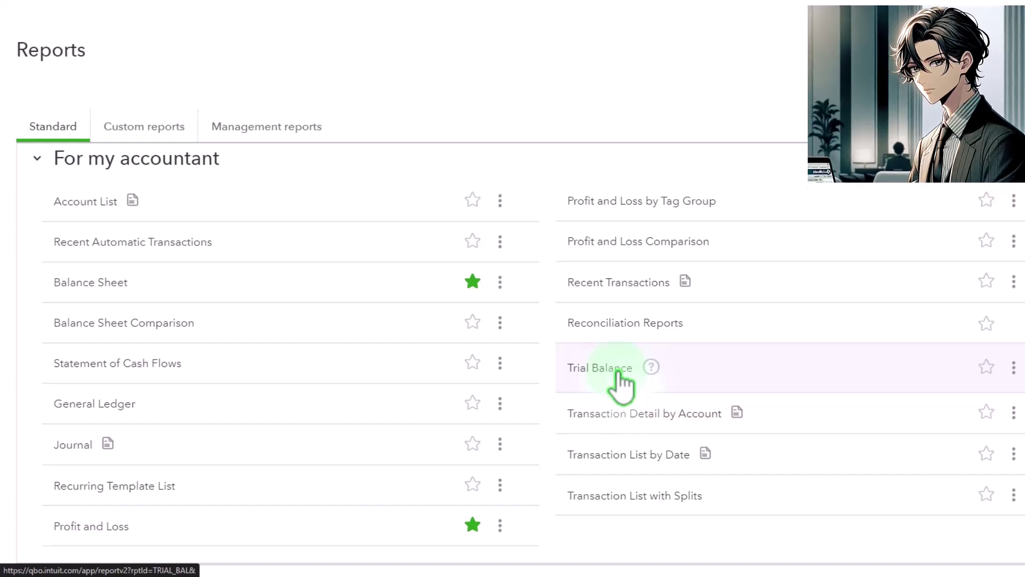
pyautogui.rightClick(618, 371)
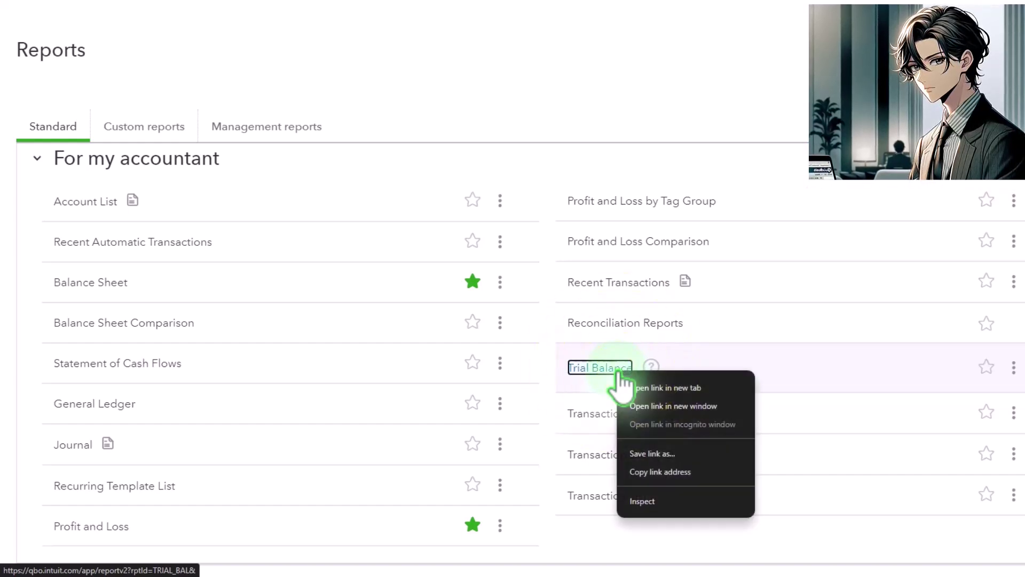
pyautogui.click(647, 386)
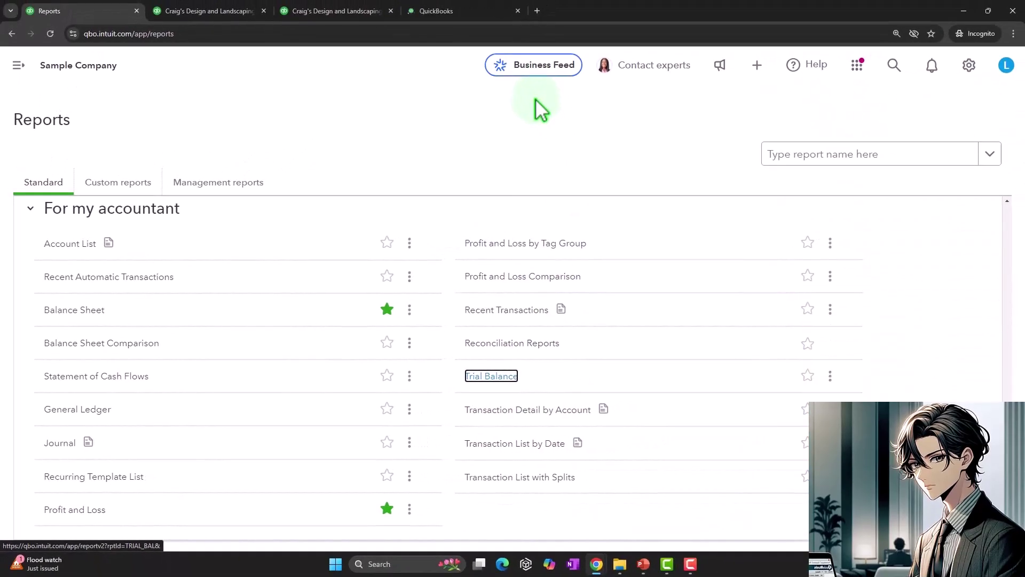
pyautogui.click(474, 9)
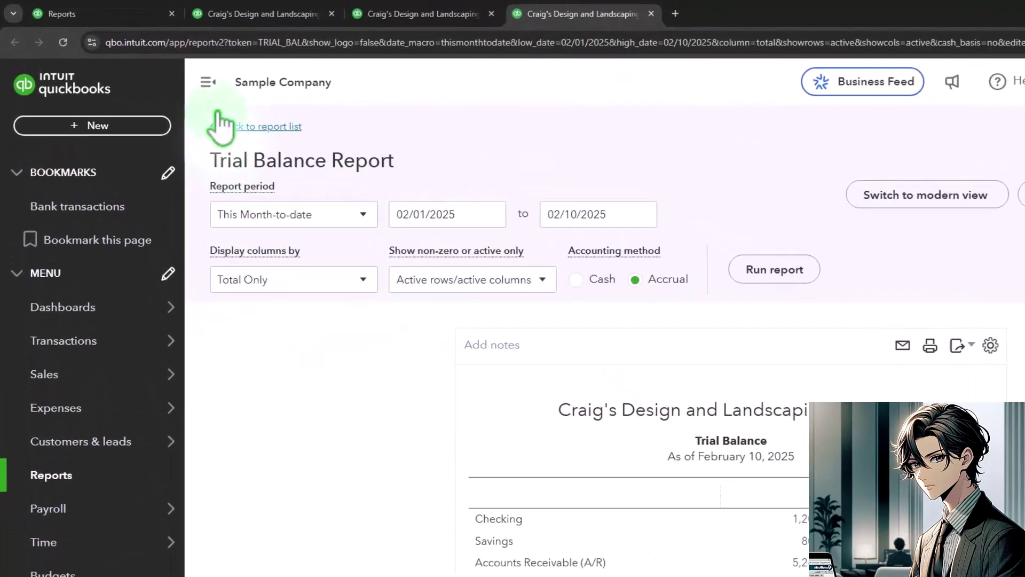
# - Set the Trial Balance report period to run from 01/01/2024 to 12/31/2024, run the report and look over its accounts
pyautogui.click(208, 82)
pyautogui.click(467, 214)
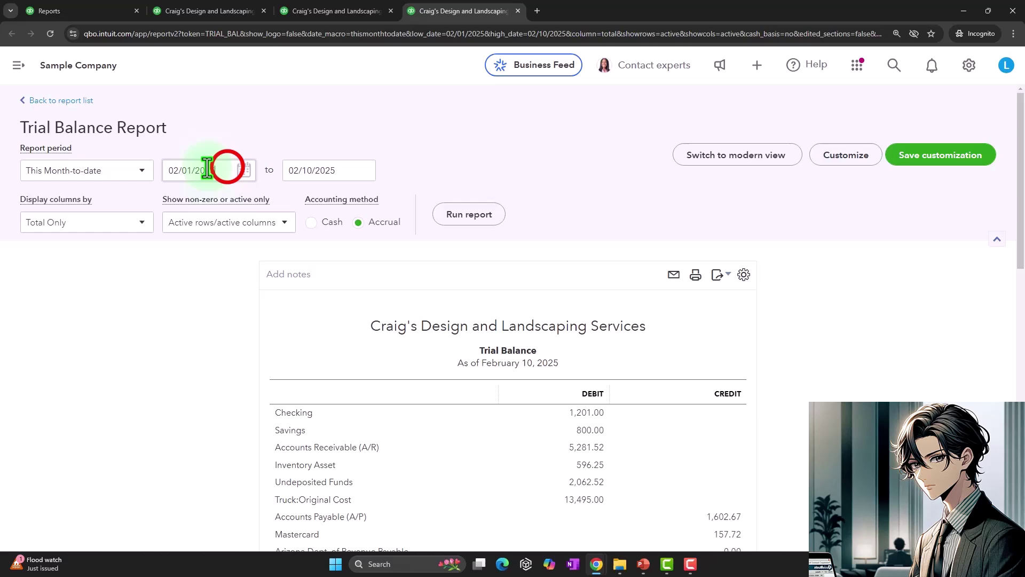
pyautogui.moveTo(228, 167); pyautogui.dragTo(135, 179)
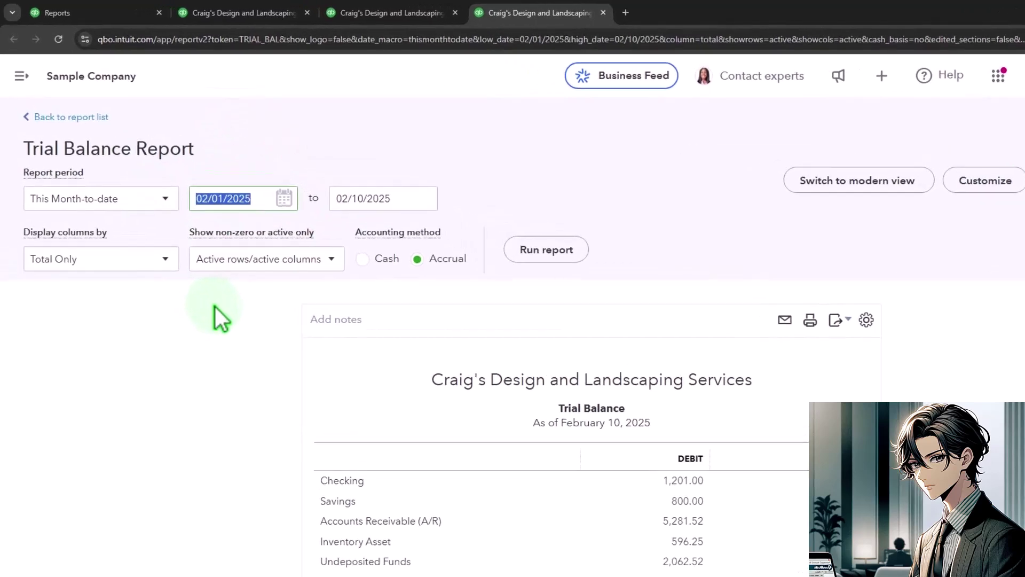
pyautogui.write('01/01/2024')
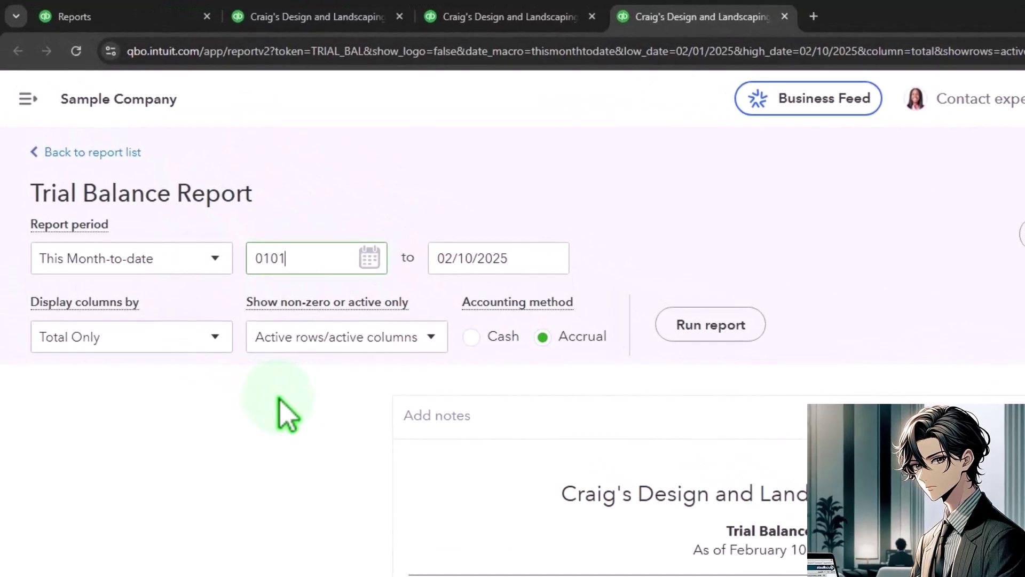
pyautogui.press('Tab')
pyautogui.write('12/31/2024')
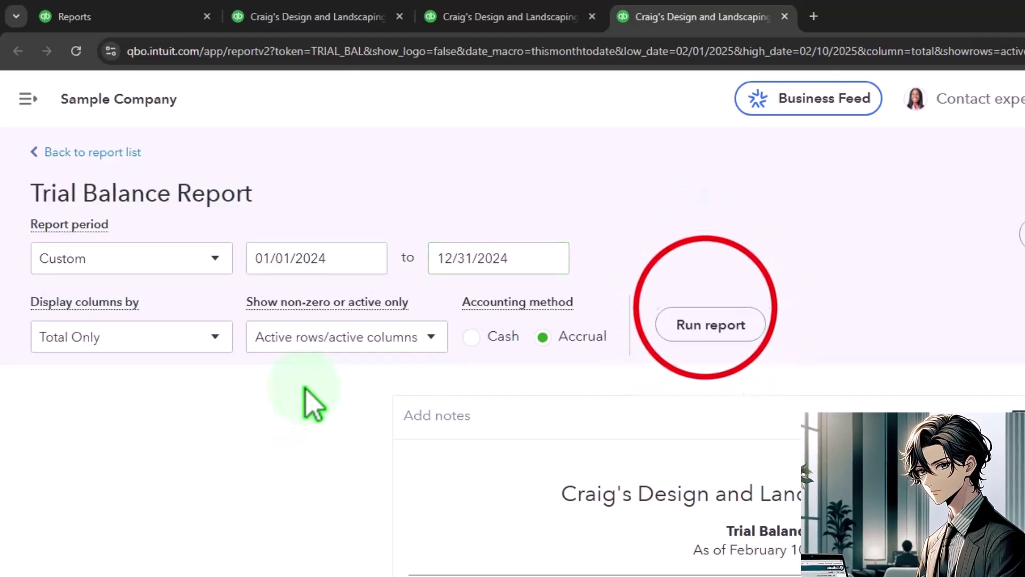
pyautogui.click(705, 310)
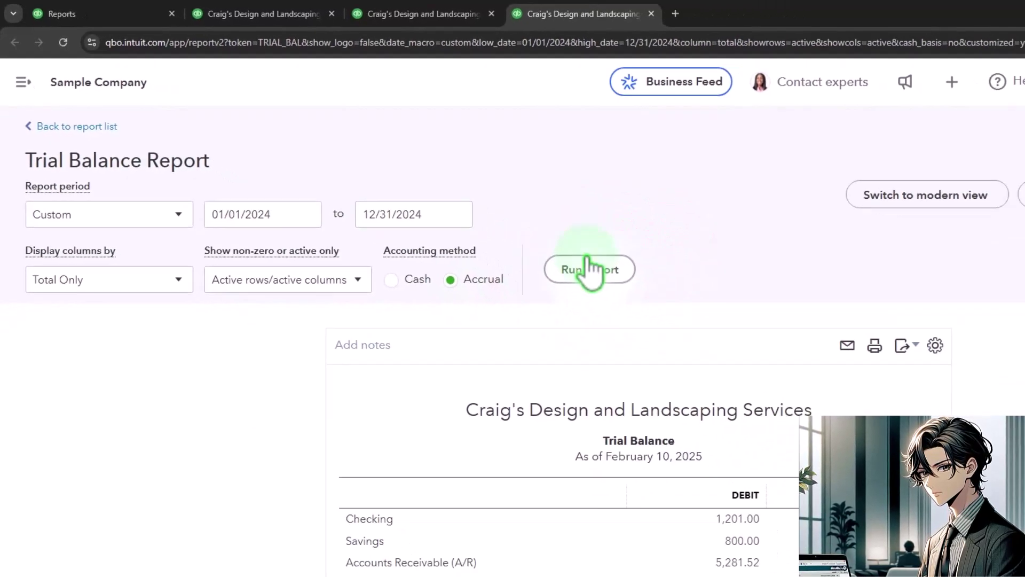
pyautogui.scroll(-1, 257, 300)
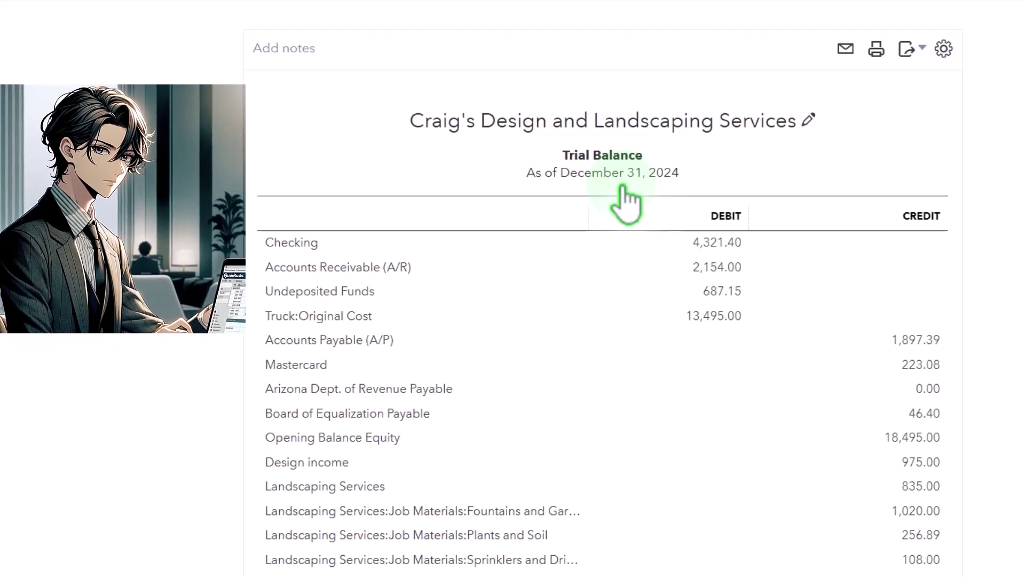
pyautogui.scroll(-1, 603, 320)
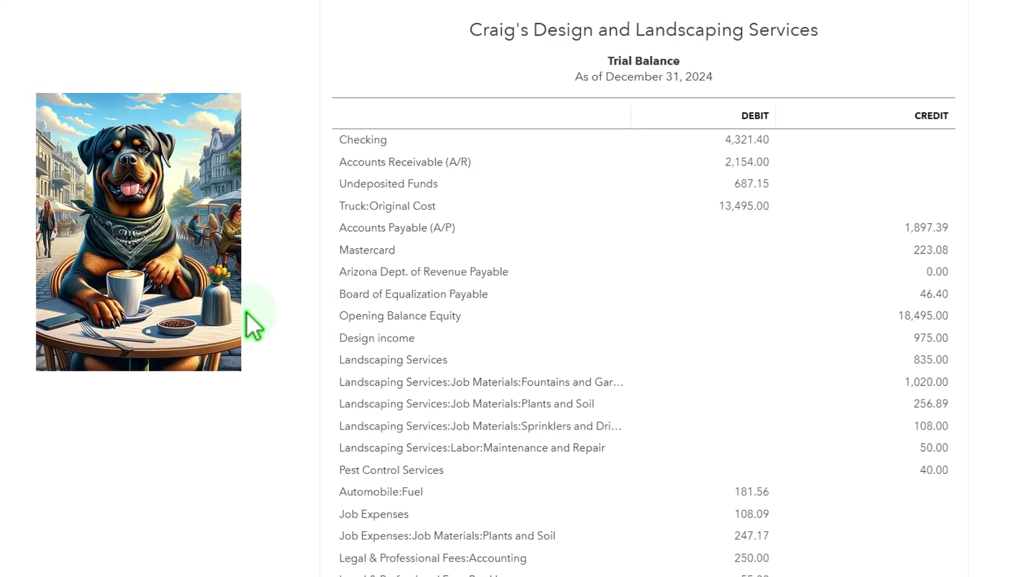
# - Return to the Reports browser tab and open the Sales overview page there
pyautogui.click(157, 18)
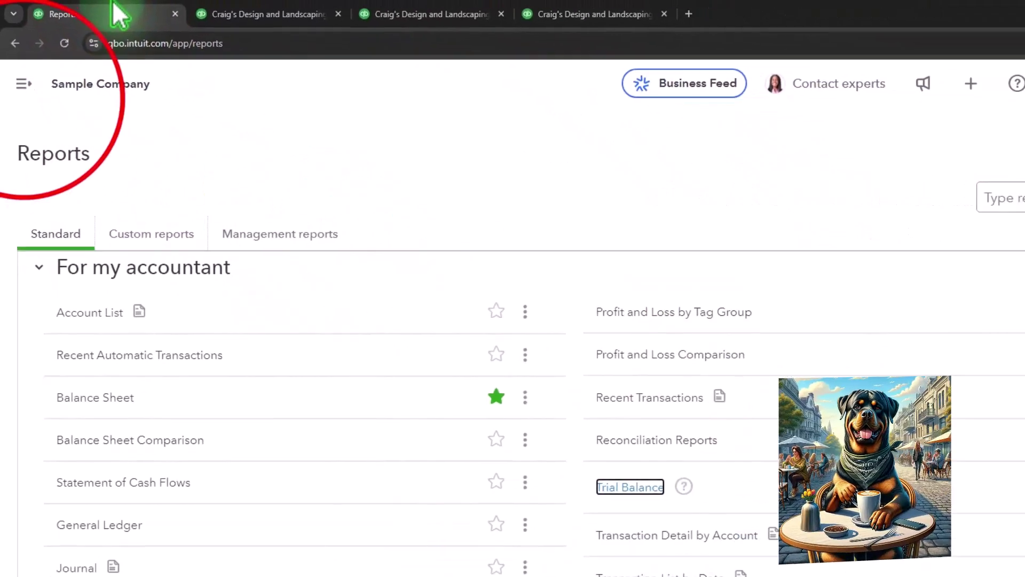
pyautogui.click(23, 84)
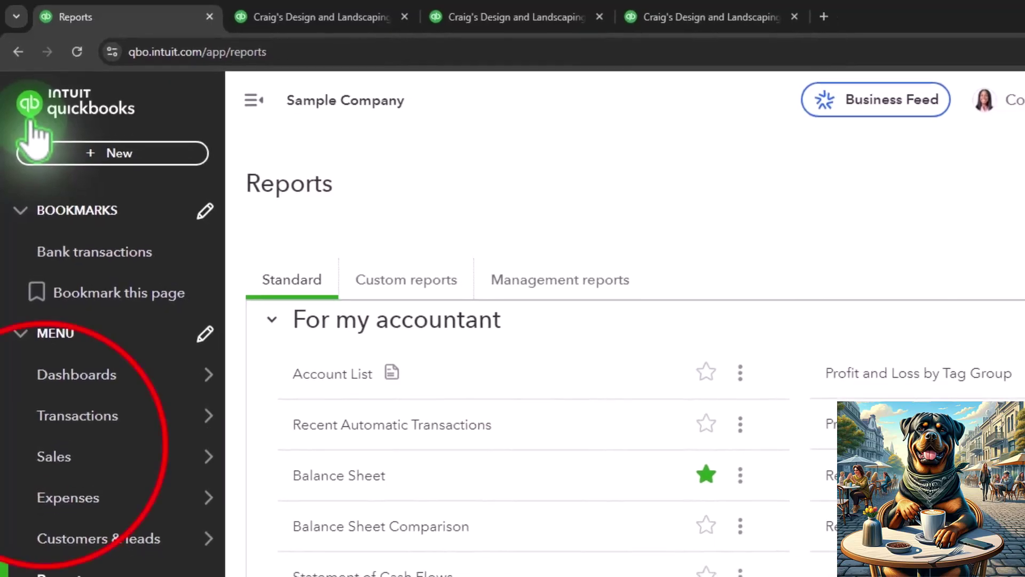
pyautogui.click(43, 456)
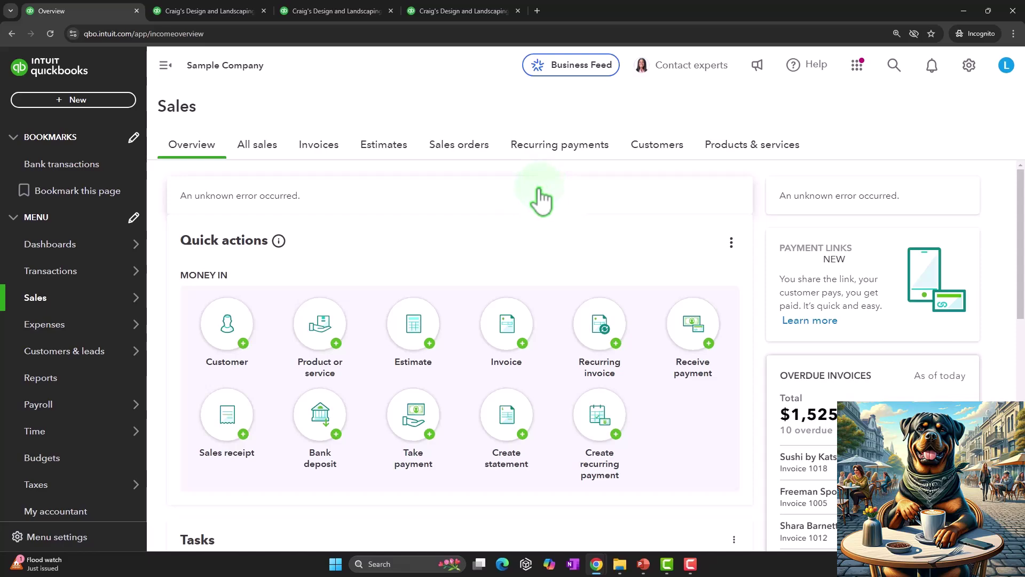
# - Open the Chart of accounts under Transactions, dismissing the bank connection message, and look through the account and detail types
pyautogui.click(63, 271)
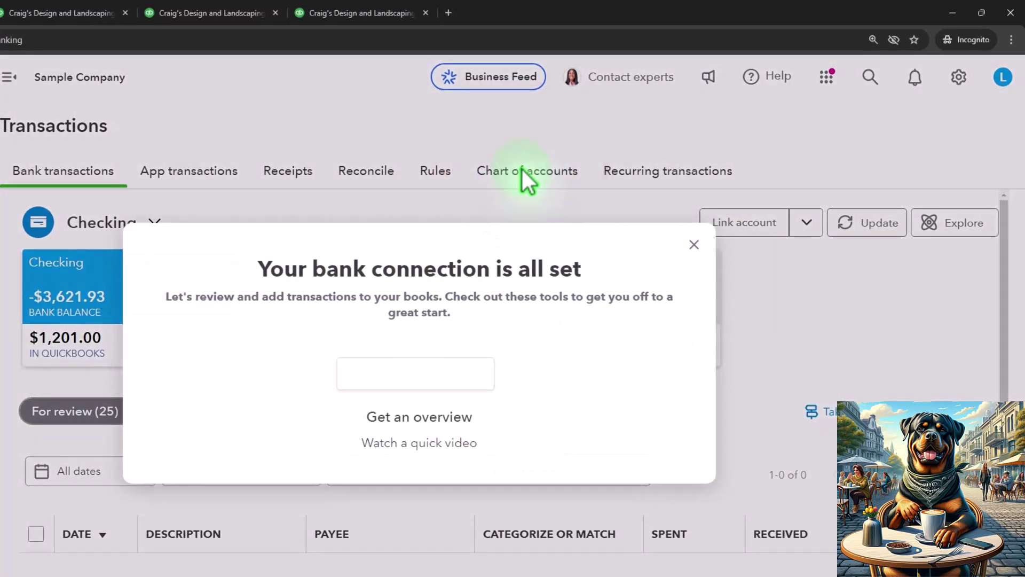
pyautogui.click(694, 218)
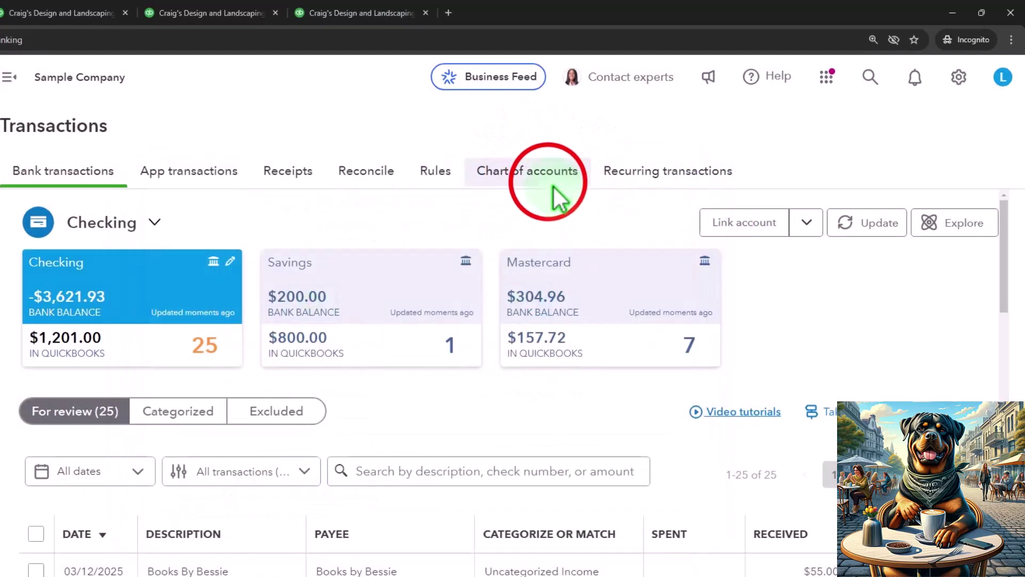
pyautogui.click(527, 171)
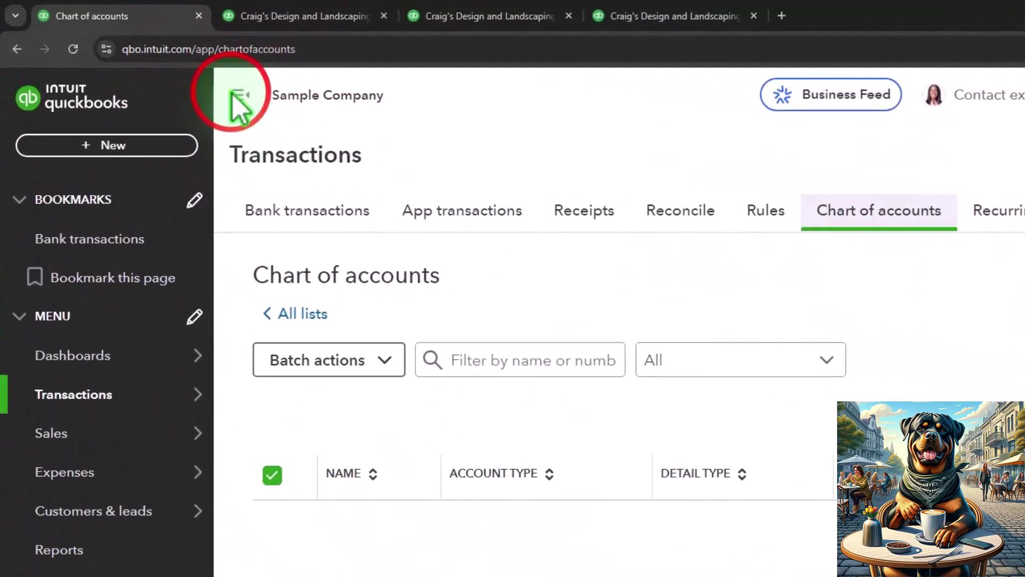
pyautogui.click(165, 65)
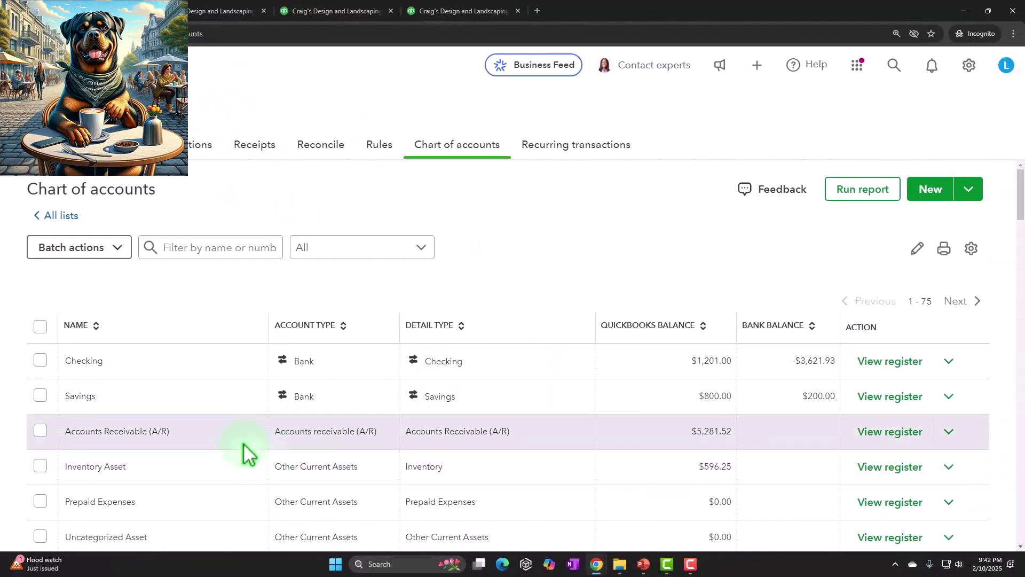
pyautogui.scroll(-1, 248, 456)
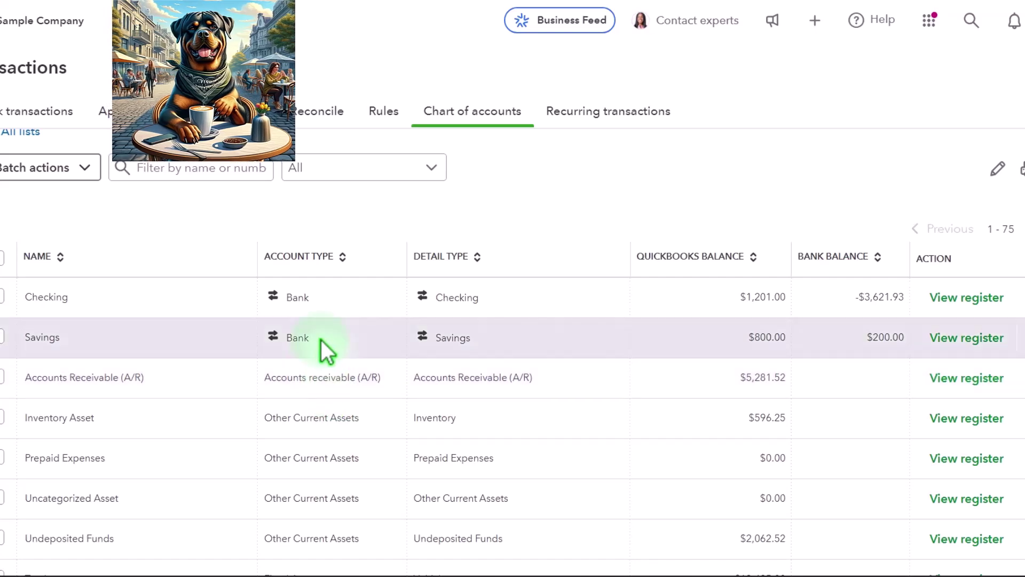
pyautogui.scroll(-3, 324, 370)
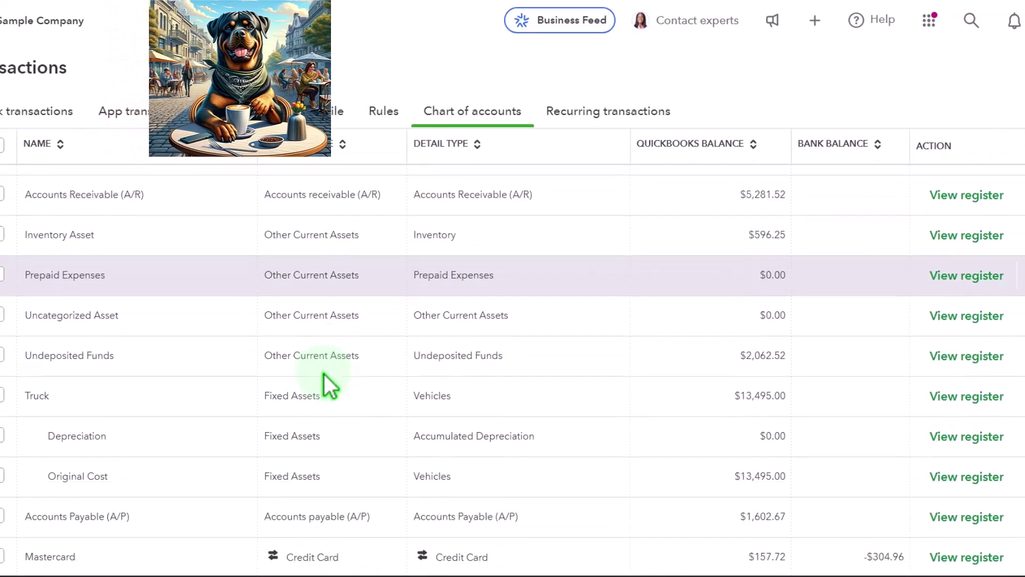
pyautogui.scroll(-4, 327, 376)
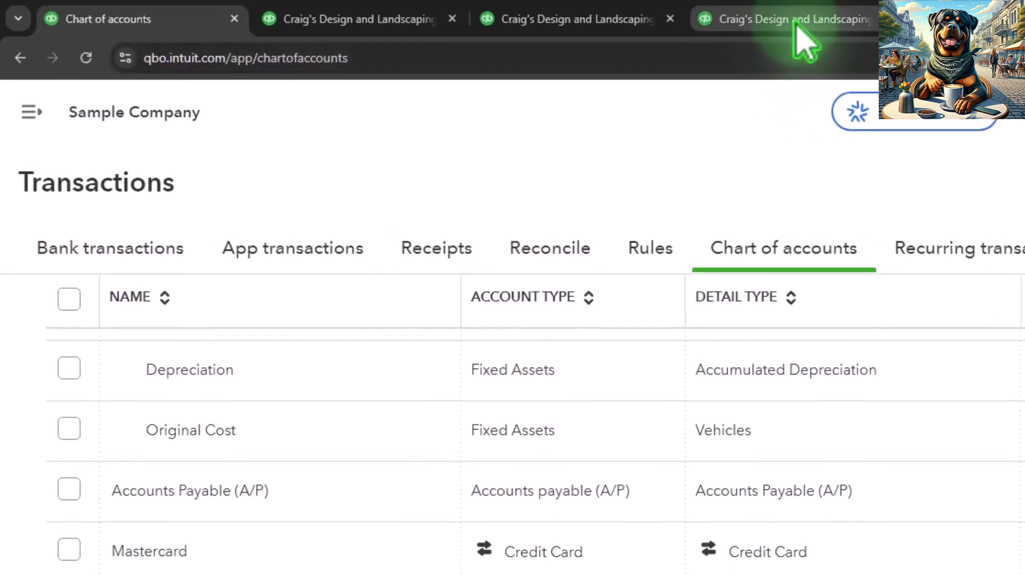
# - Review the Trial Balance report, drill down into the Checking account's transactions and return to the summary report
pyautogui.click(795, 27)
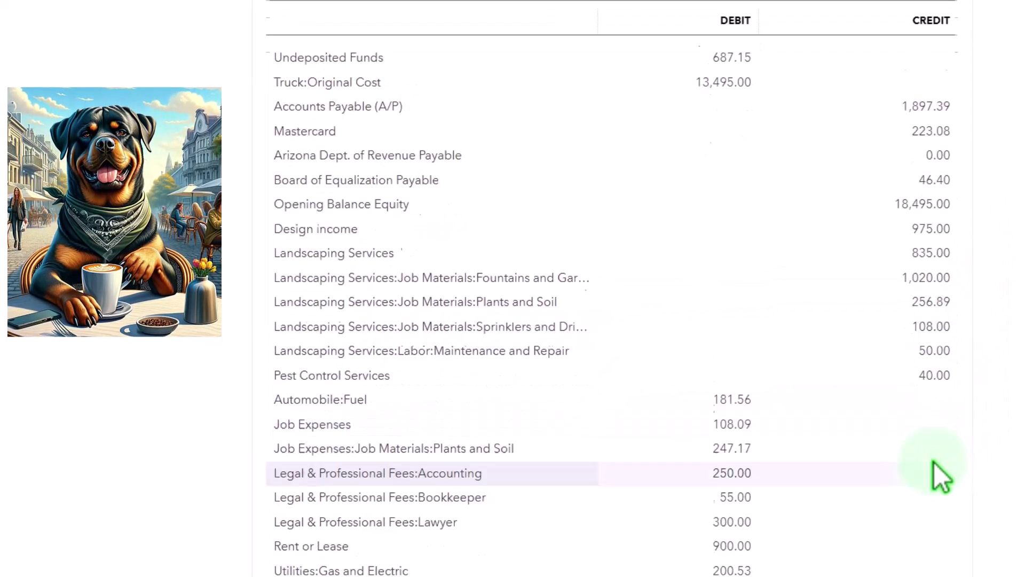
pyautogui.scroll(-3, 934, 462)
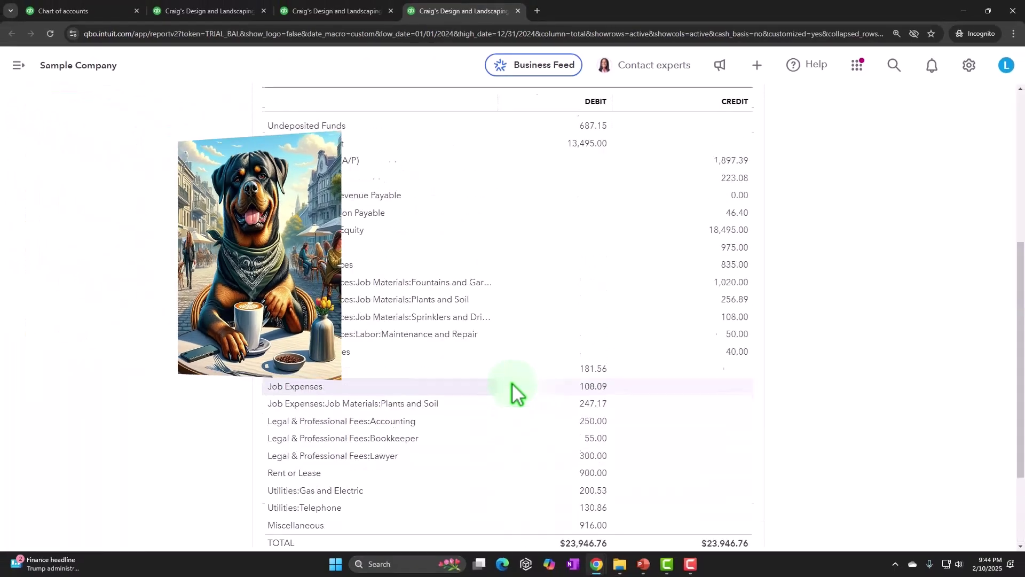
pyautogui.scroll(3, 512, 382)
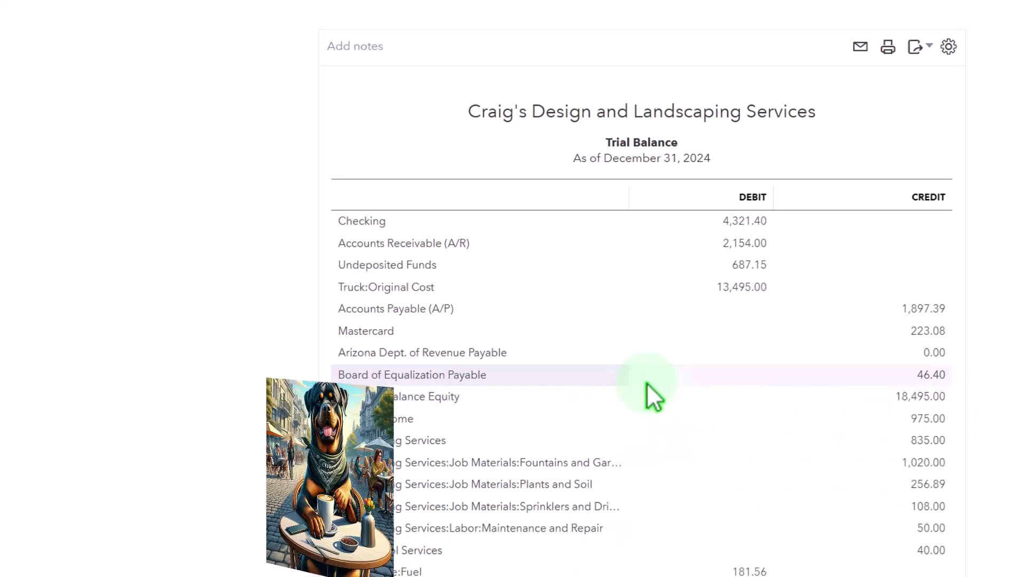
pyautogui.scroll(-1, 646, 382)
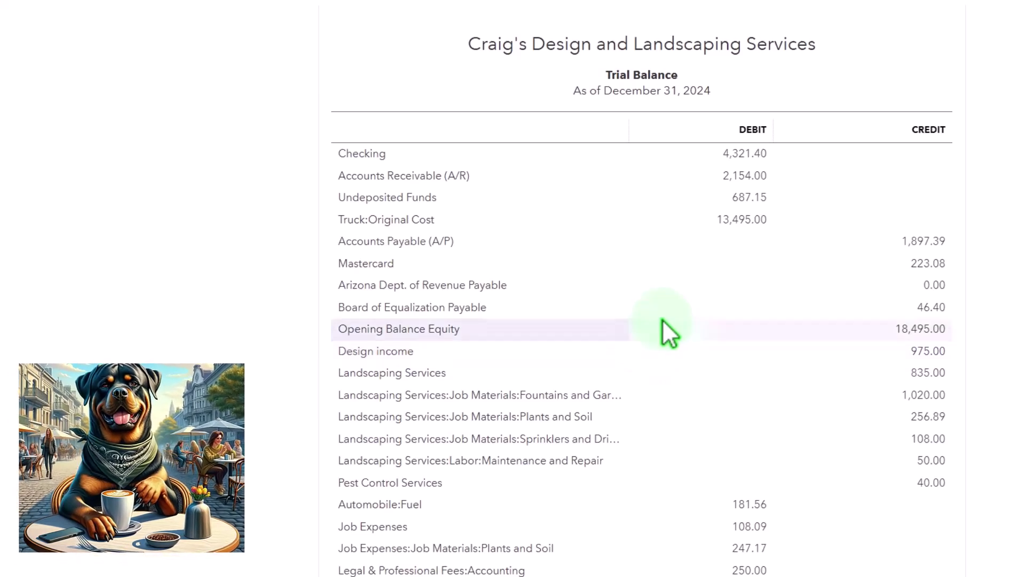
pyautogui.click(736, 153)
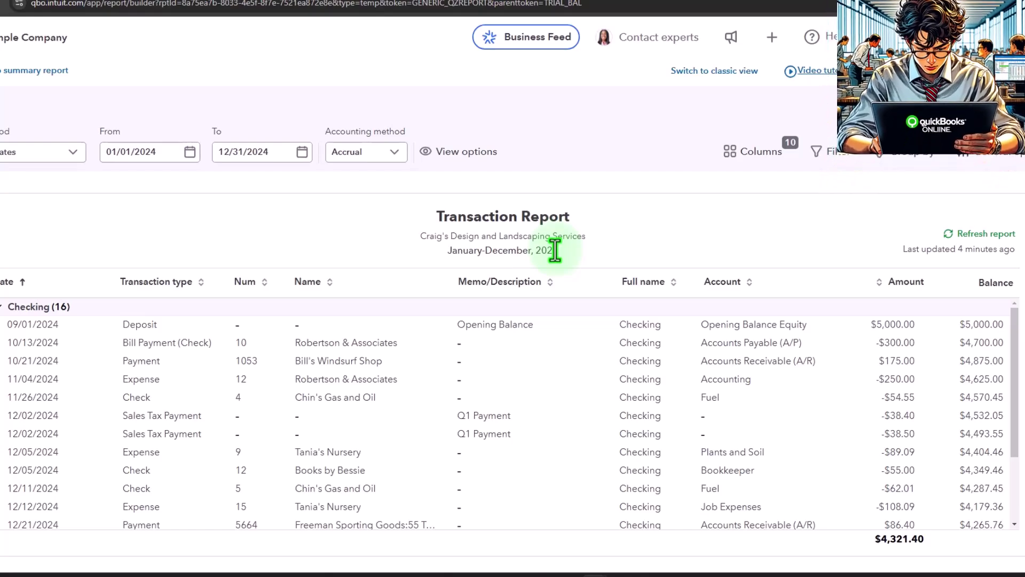
pyautogui.click(56, 71)
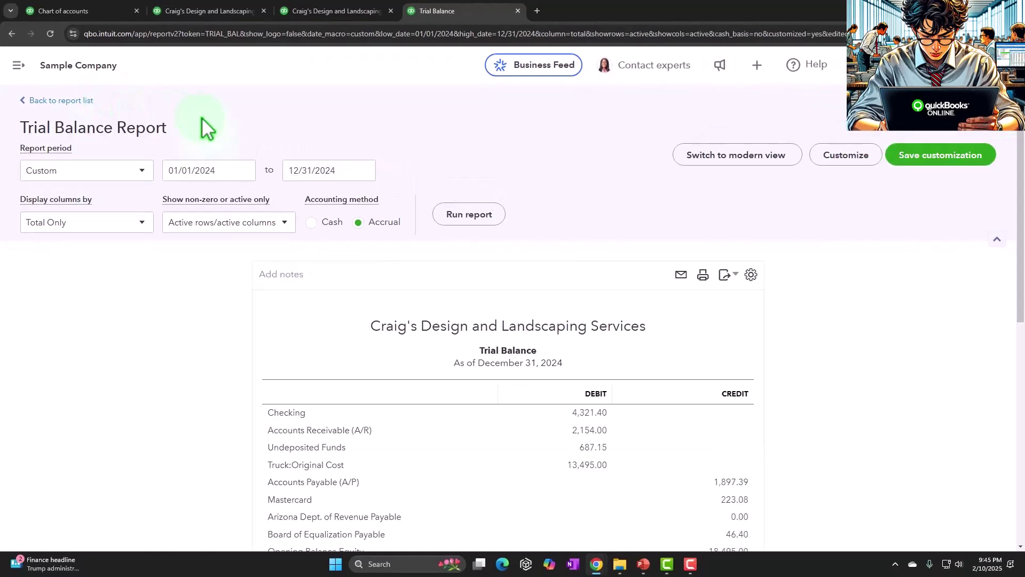
# - Drill down into the Trial Balance's Design income amount to view its transactions, and return to the report
pyautogui.scroll(-4, 213, 203)
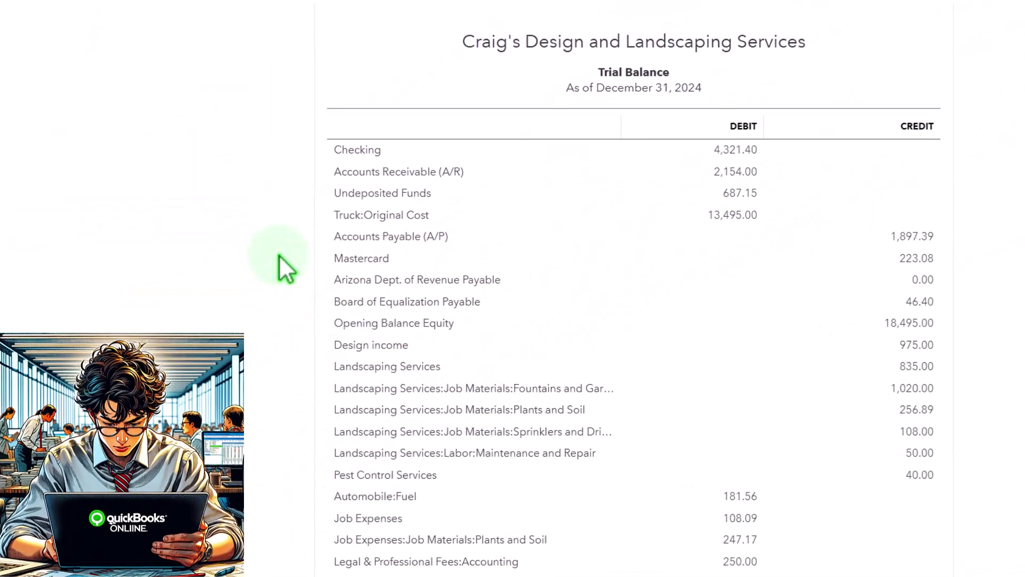
pyautogui.scroll(-3, 242, 277)
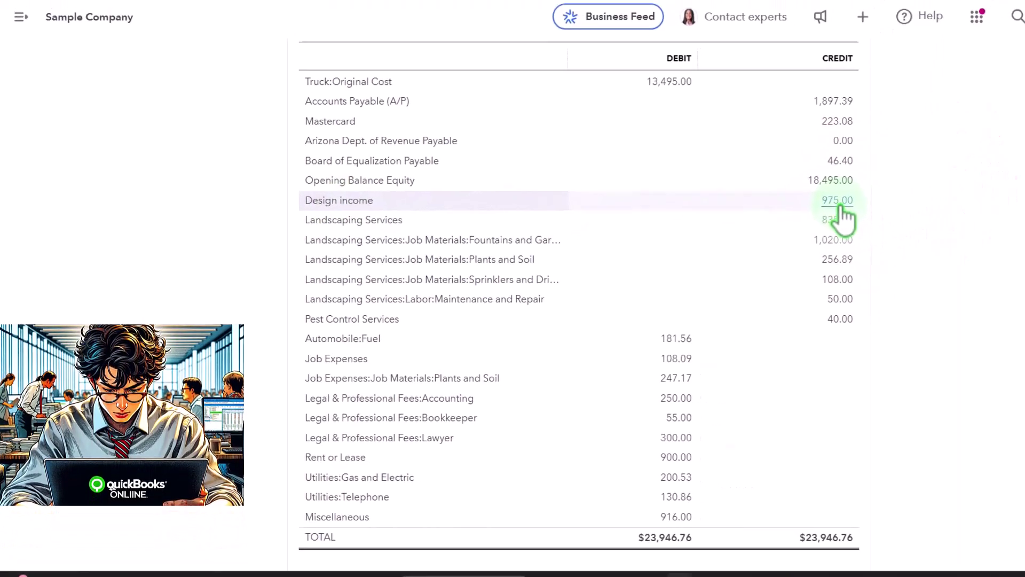
pyautogui.click(838, 203)
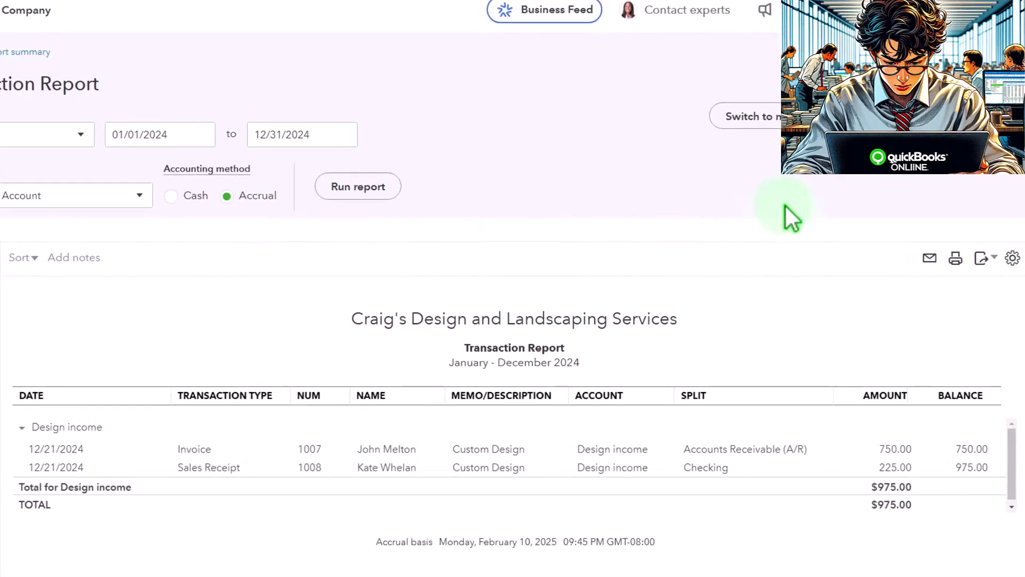
pyautogui.click(38, 52)
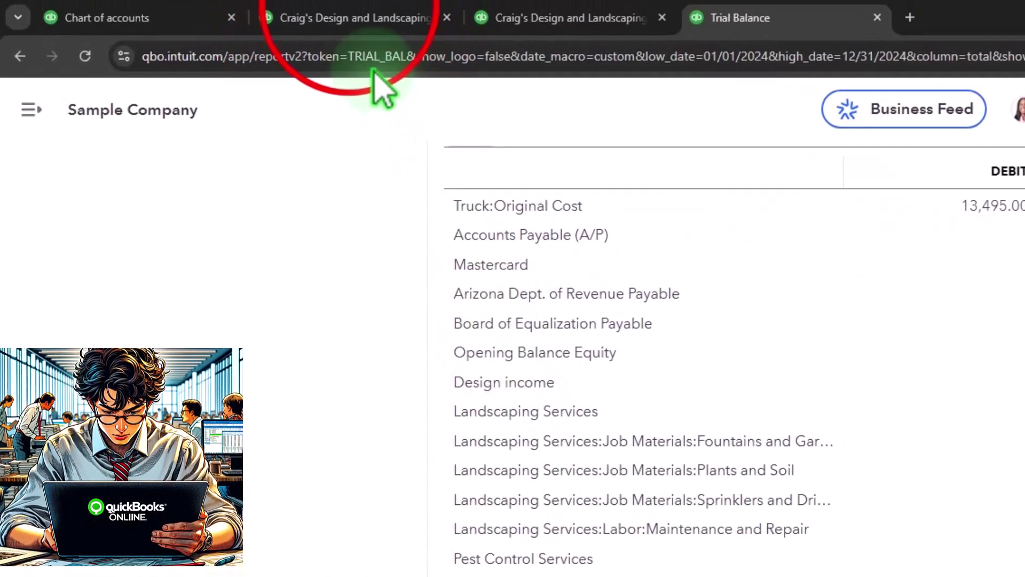
# - Review the asset section of the Balance Sheet report, collapsing and re-expanding the Current Assets group
pyautogui.click(353, 20)
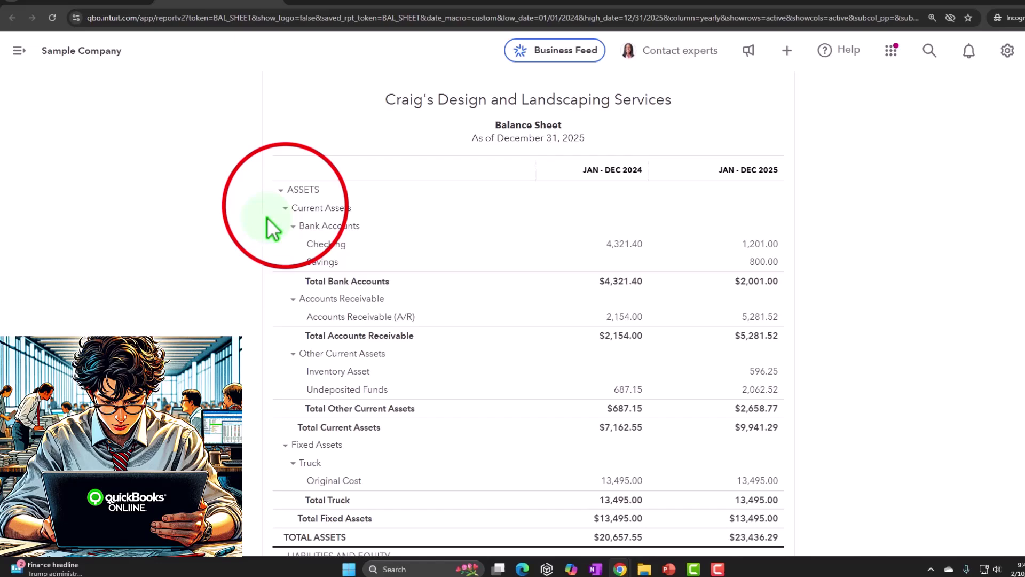
pyautogui.click(285, 208)
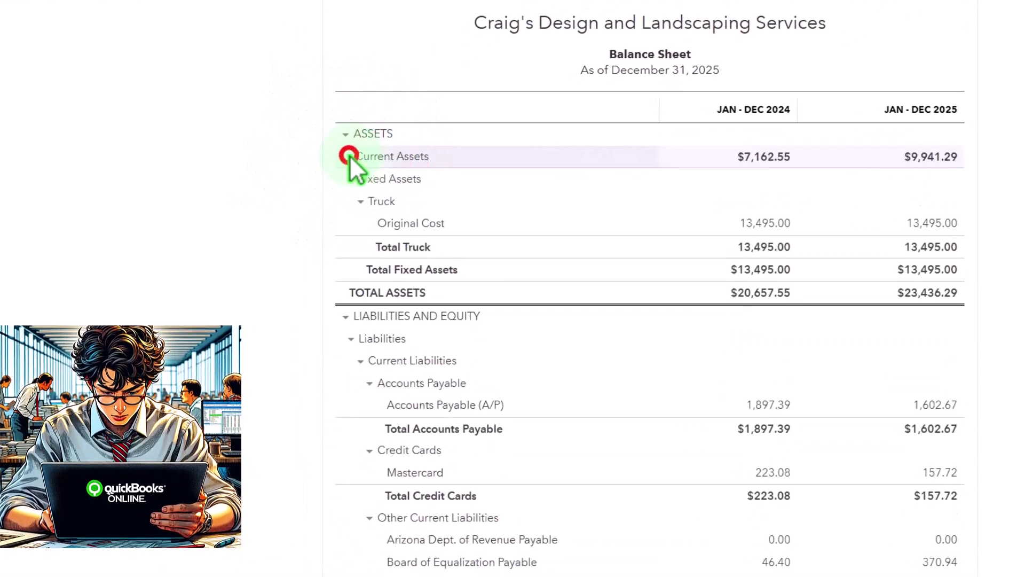
pyautogui.click(285, 207)
pyautogui.scroll(-5, 344, 171)
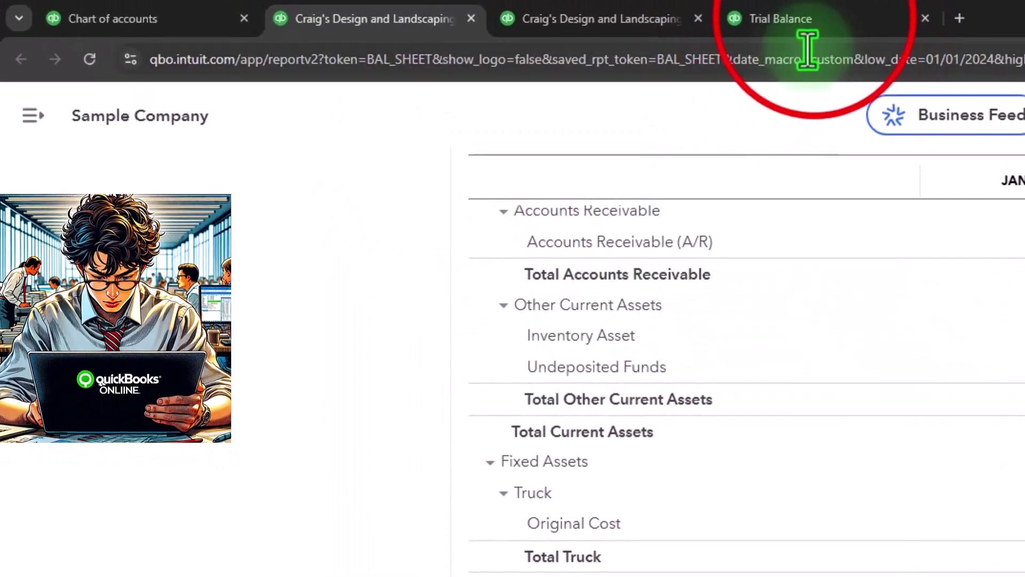
# - Return to the Trial Balance report and look over the list of transaction types that can be created, closing it again
pyautogui.click(809, 21)
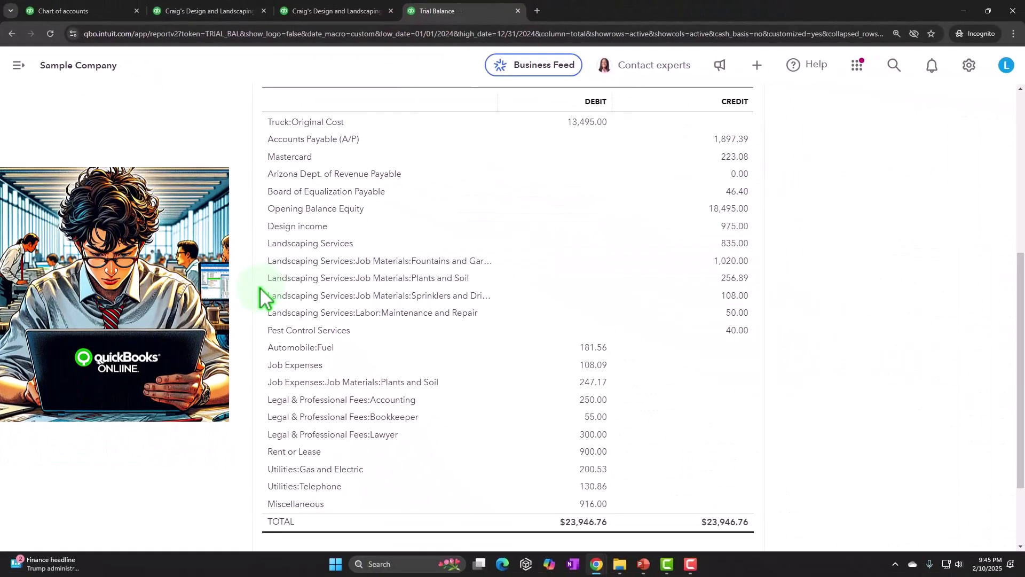
pyautogui.scroll(2, 256, 297)
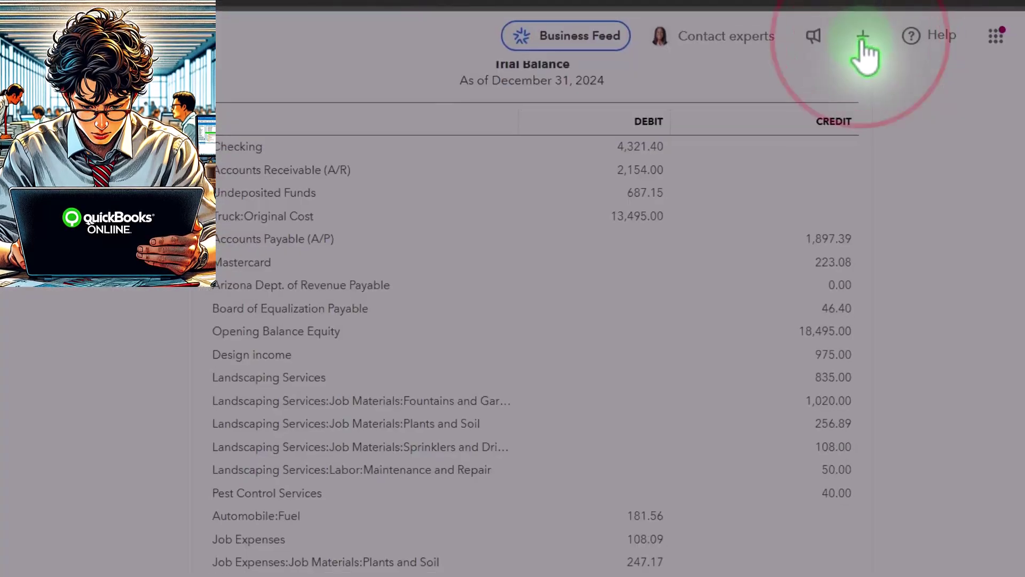
pyautogui.click(914, 4)
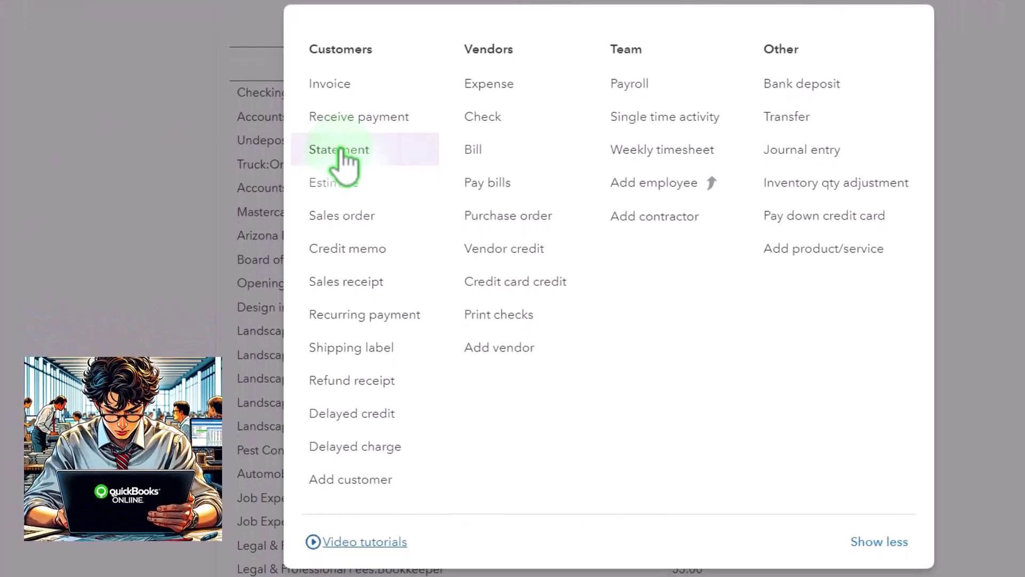
pyautogui.click(145, 233)
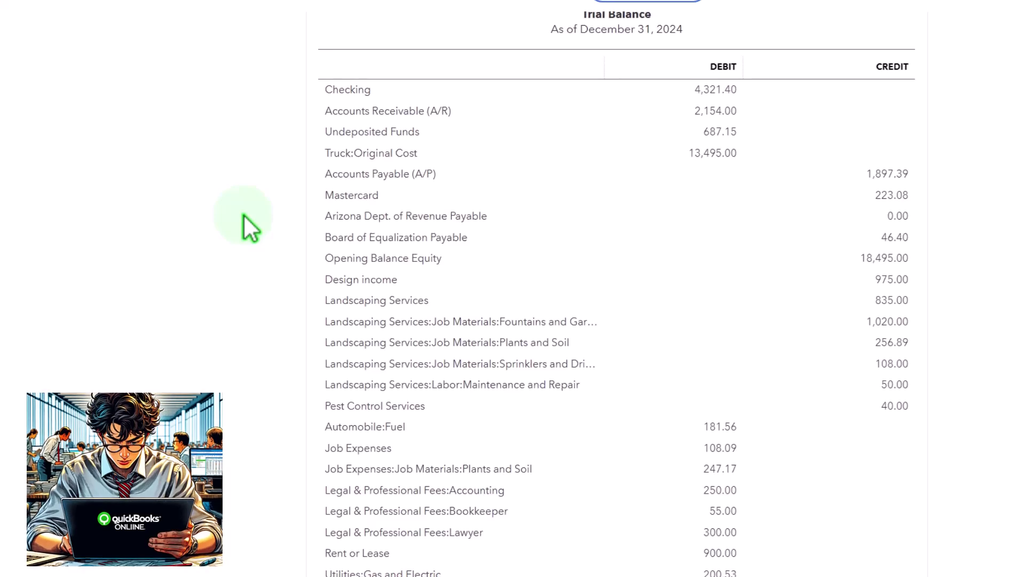
# - Drill down into the Trial Balance's Checking amount to view its transactions, and return to the expense accounts in the summary report
pyautogui.click(718, 92)
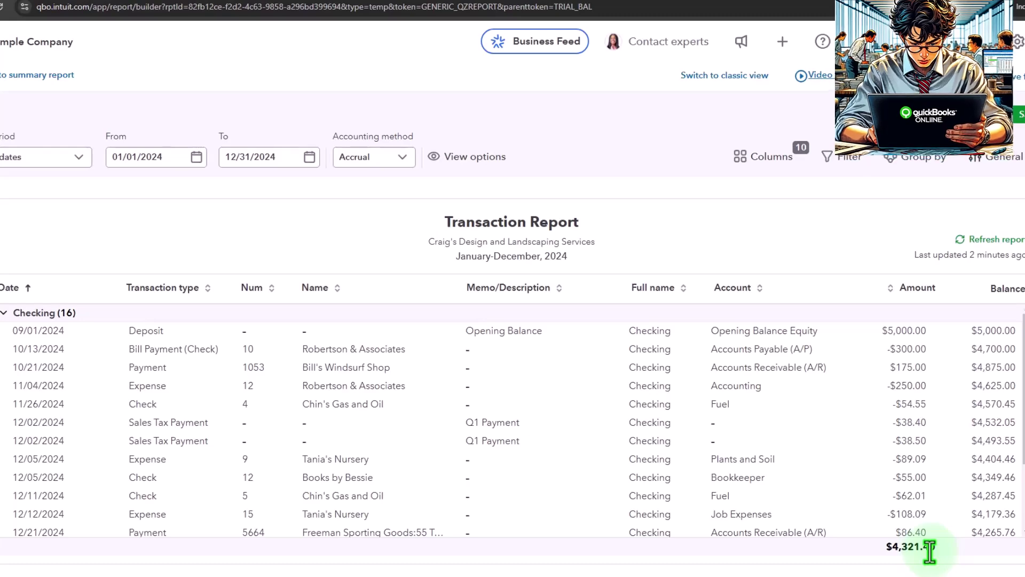
pyautogui.click(45, 75)
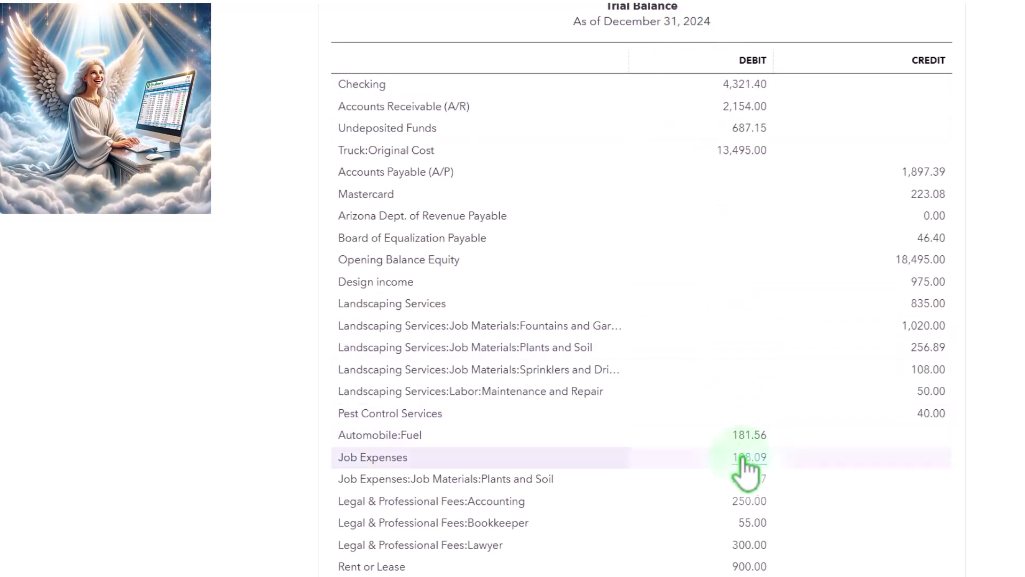
pyautogui.scroll(-2, 745, 470)
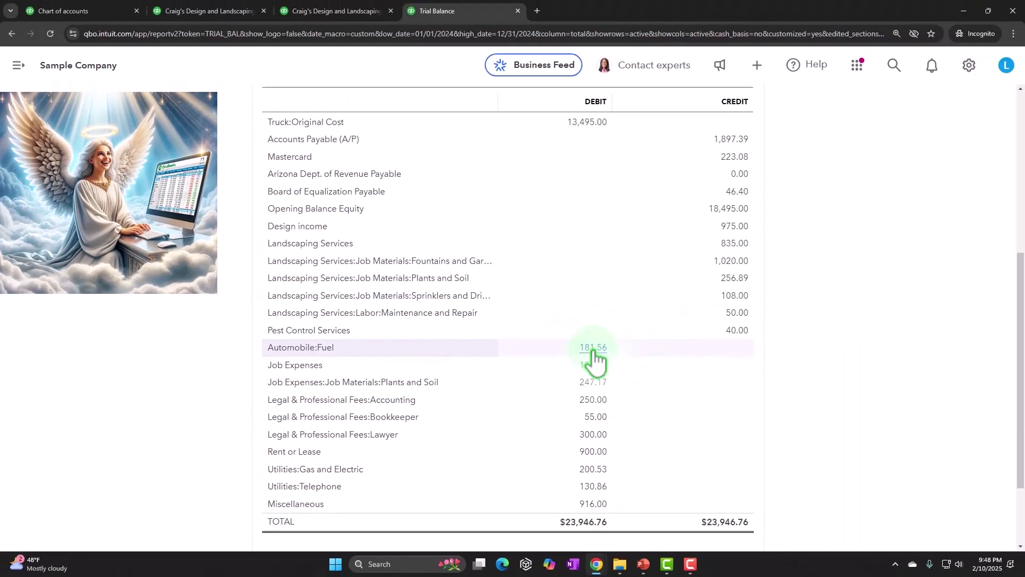
# - Examine the equity section of the Balance Sheet report, comparing the 2024 and 2025 columns
pyautogui.click(223, 11)
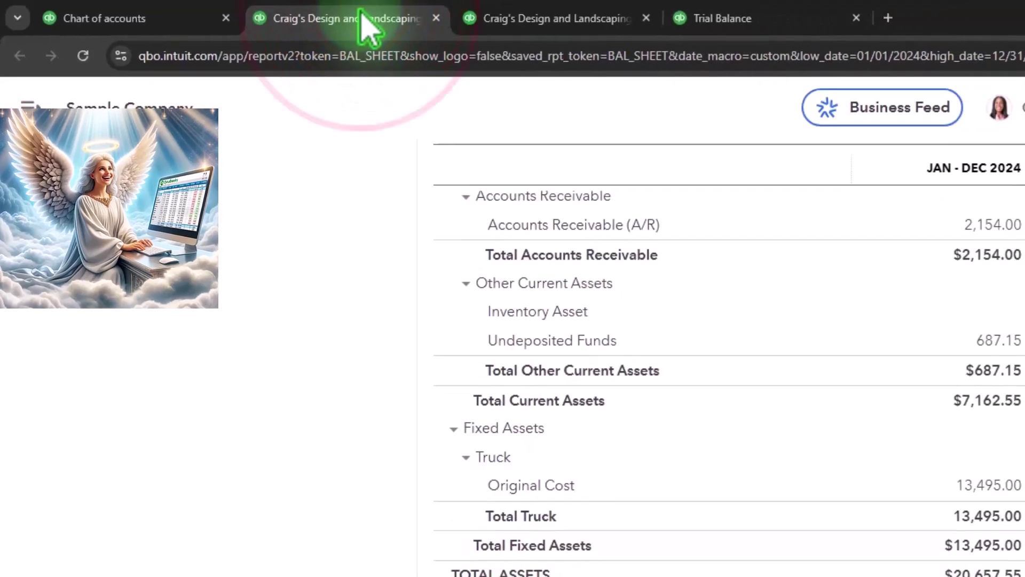
pyautogui.scroll(-6, 337, 389)
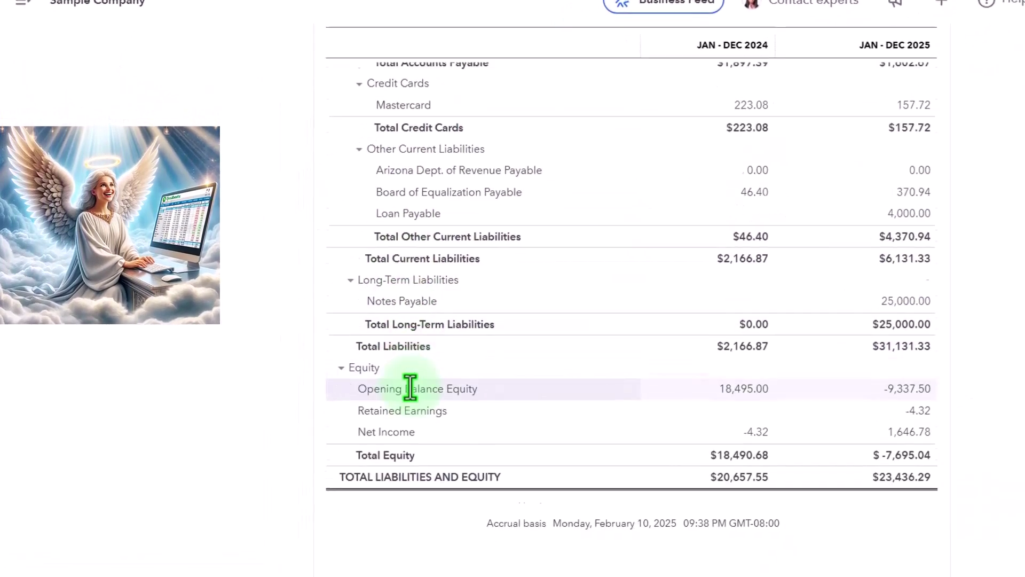
pyautogui.scroll(-1, 410, 406)
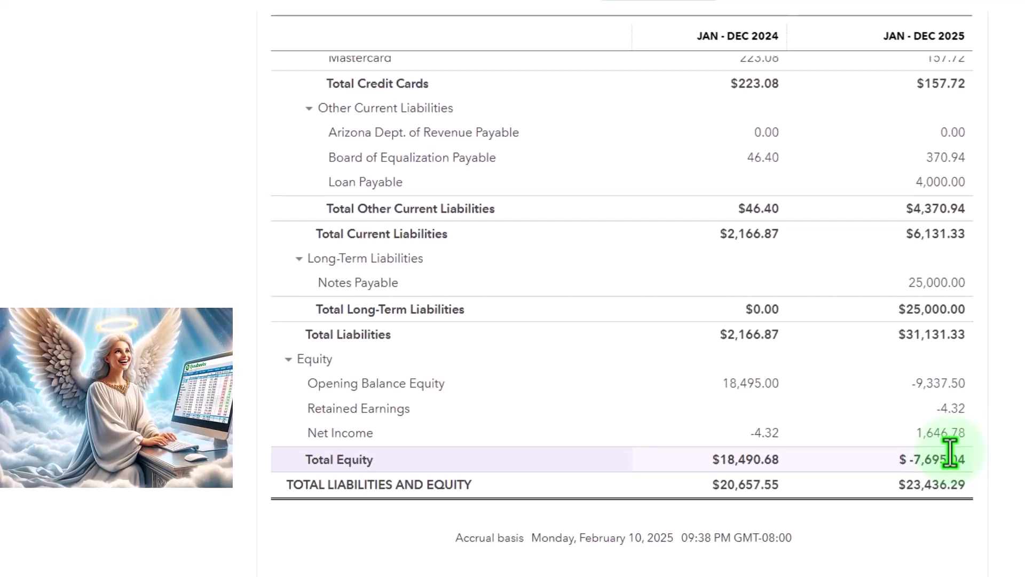
# - Run the Balance Sheet report for 11/01/2024 to 11/30/2024 and look at its equity section
pyautogui.scroll(6, 870, 459)
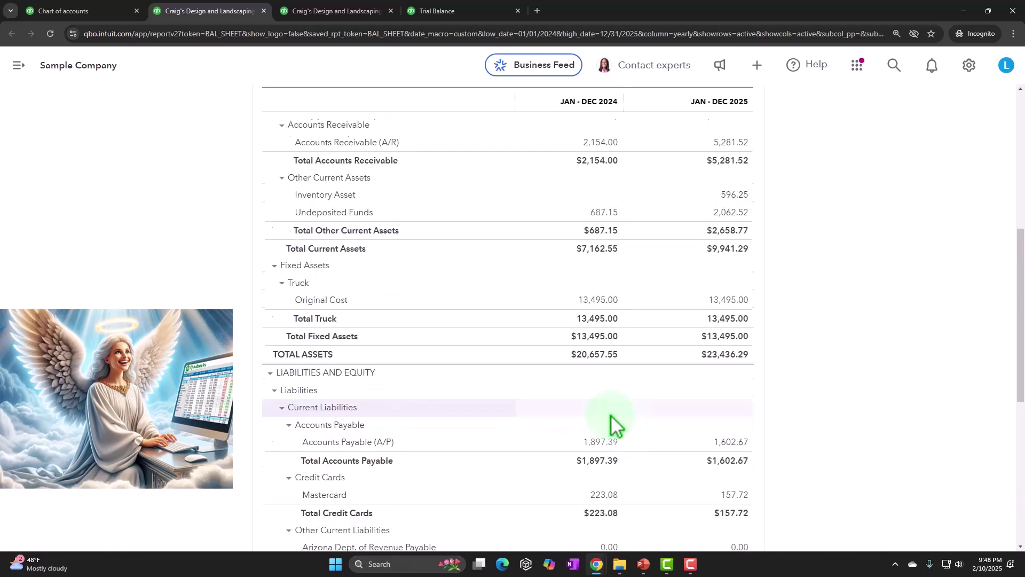
pyautogui.scroll(7, 610, 415)
pyautogui.moveTo(226, 171); pyautogui.dragTo(0, 149)
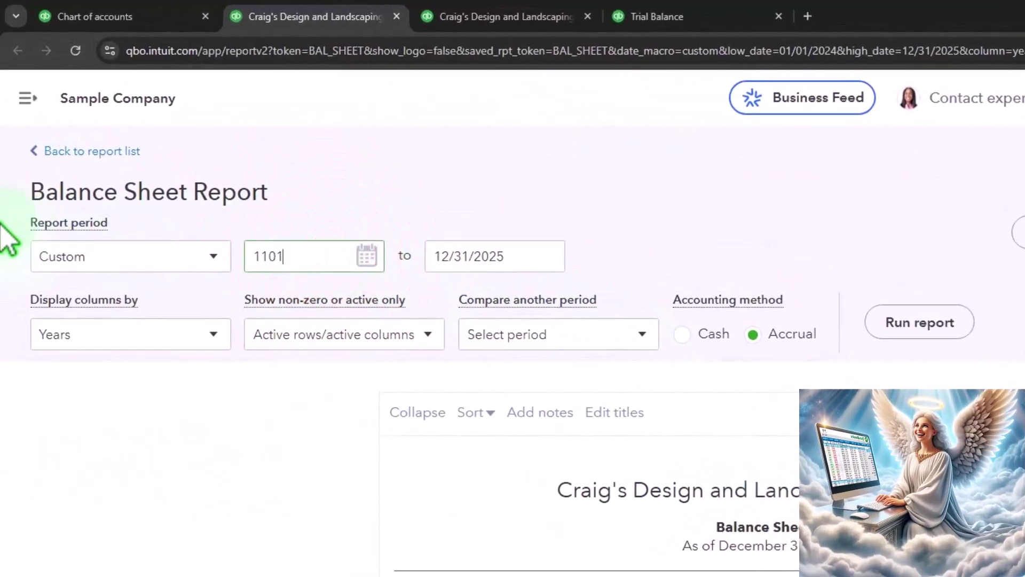
pyautogui.press('Tab')
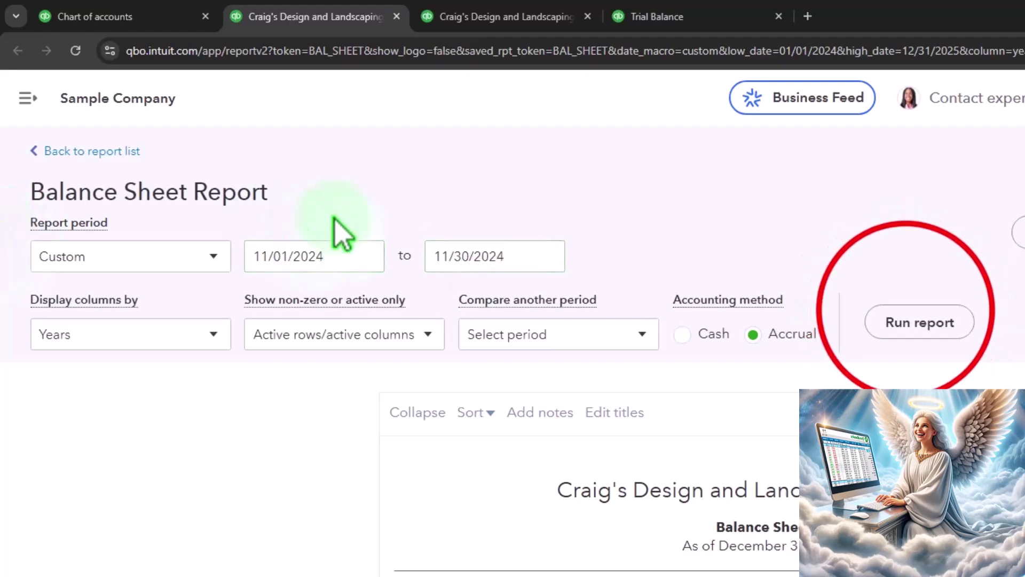
pyautogui.click(897, 323)
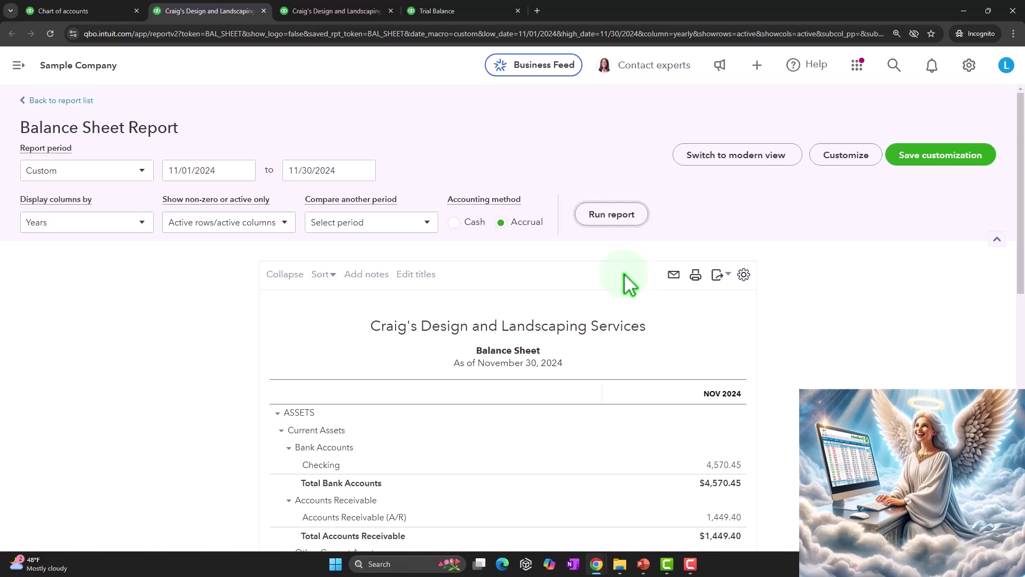
pyautogui.scroll(-10, 619, 299)
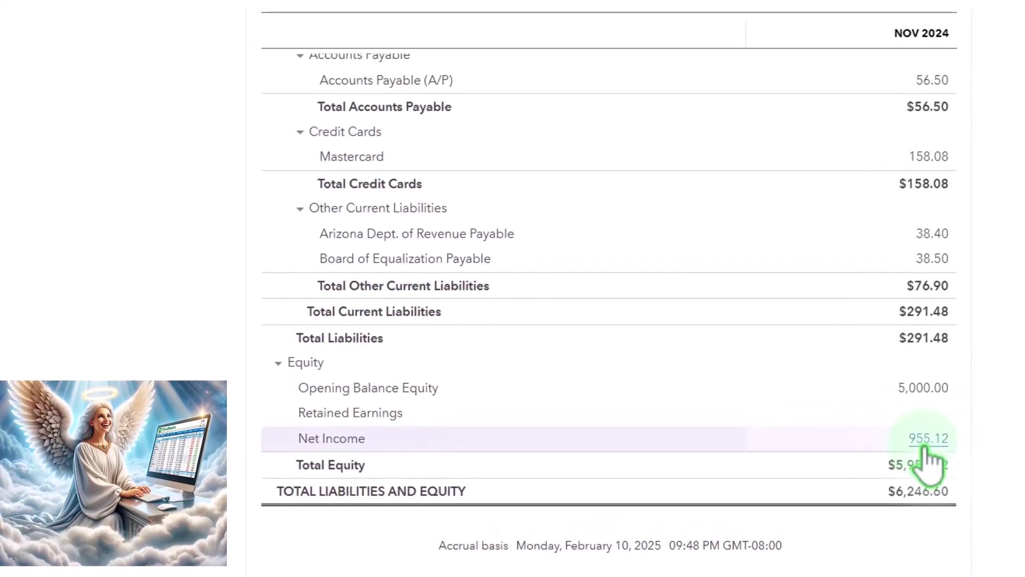
# - Switch to the Profit and Loss report and go to its report period settings
pyautogui.click(603, 24)
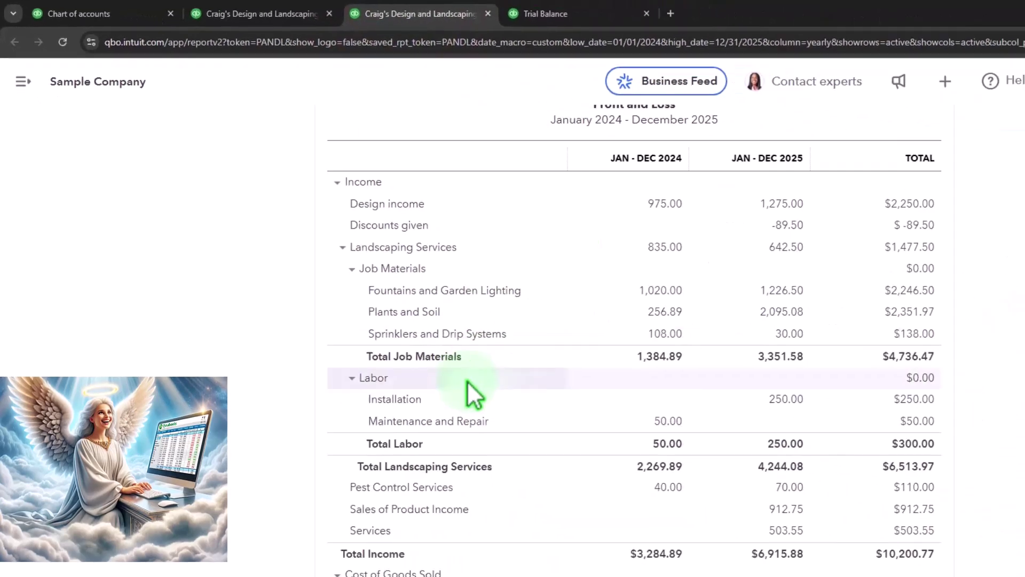
pyautogui.scroll(5, 467, 381)
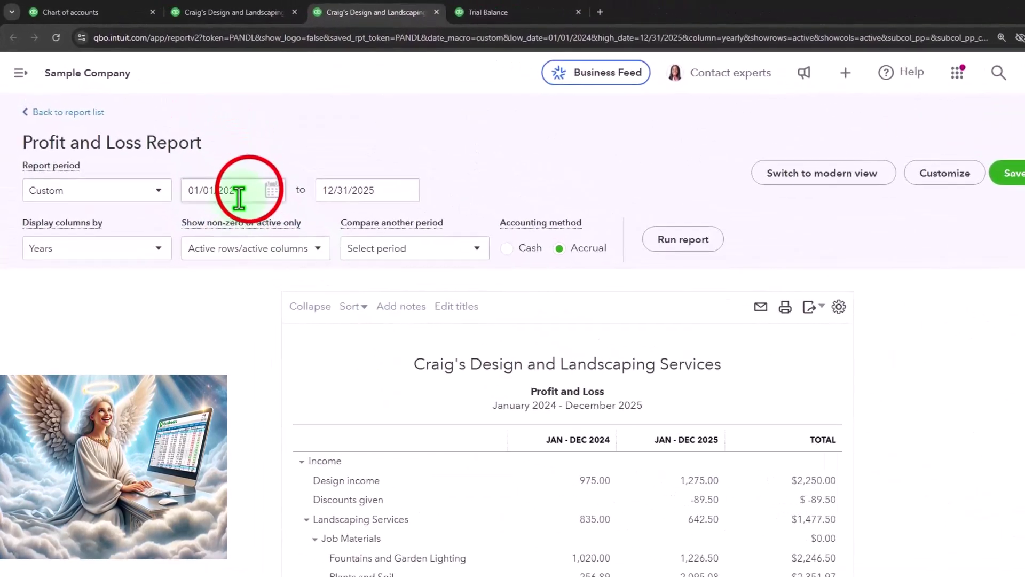
pyautogui.moveTo(276, 212); pyautogui.dragTo(163, 210)
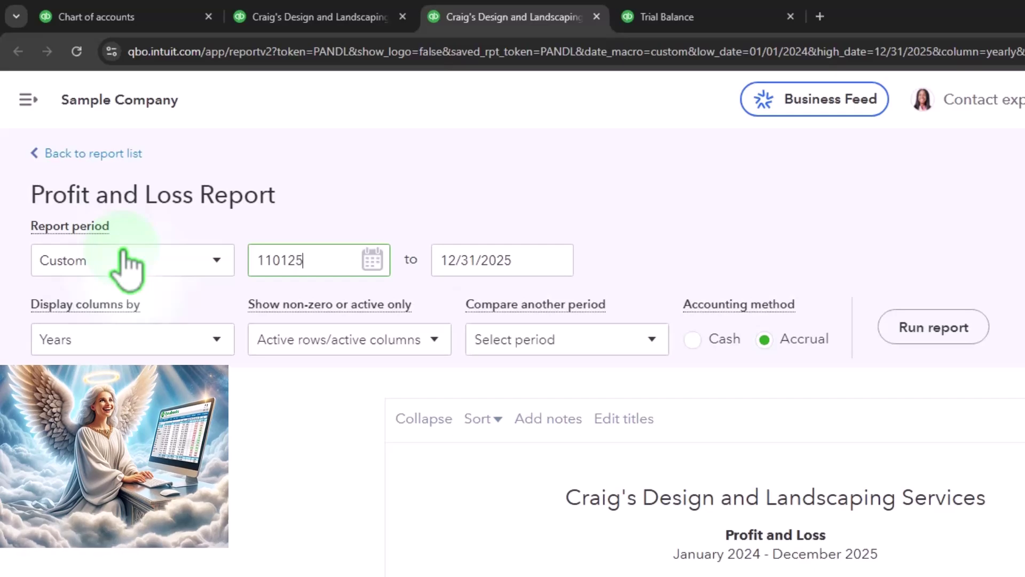
pyautogui.press('Tab')
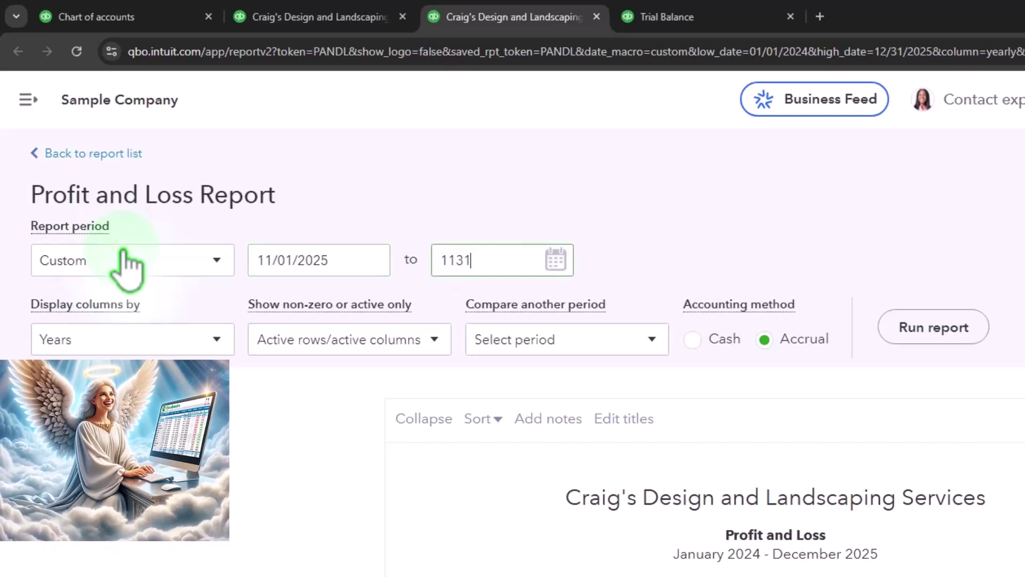
pyautogui.write('113125')
# - Set the Profit and Loss report period to 11/01/2024 to 11/30/2024 and run the report
pyautogui.click(345, 260)
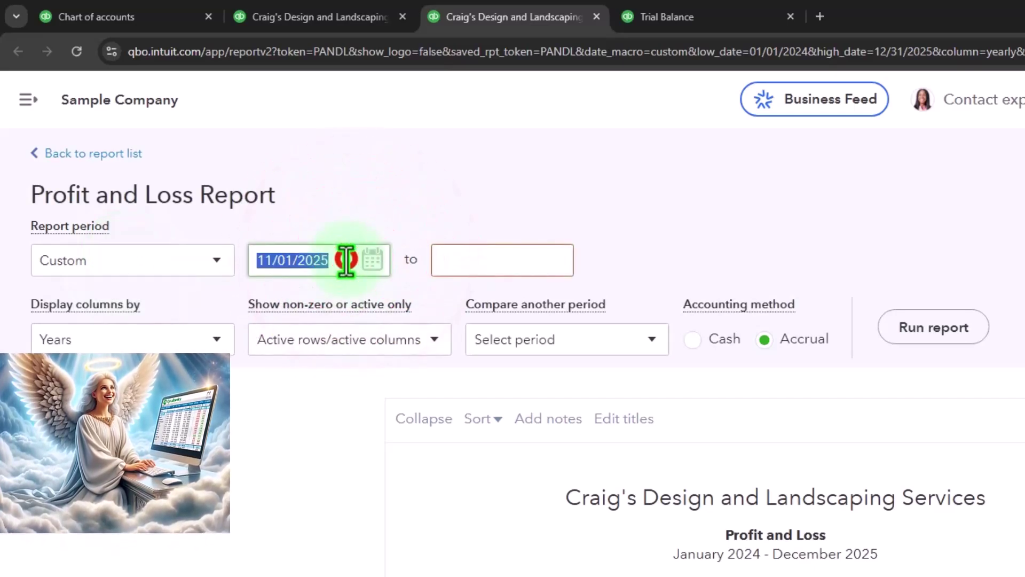
pyautogui.click(346, 261)
pyautogui.press('Tab')
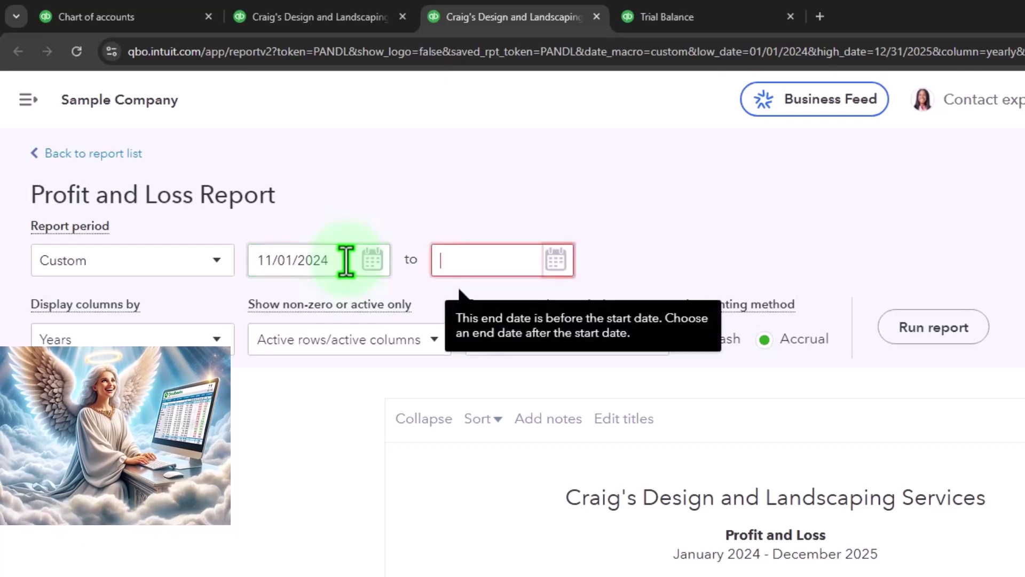
pyautogui.write('11/30/2024')
pyautogui.press('Tab')
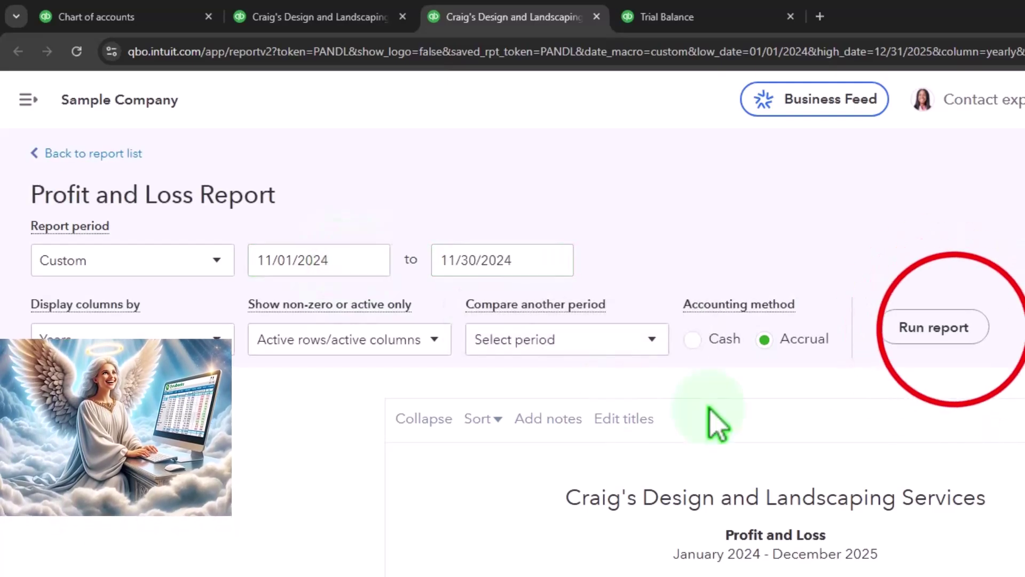
pyautogui.click(933, 327)
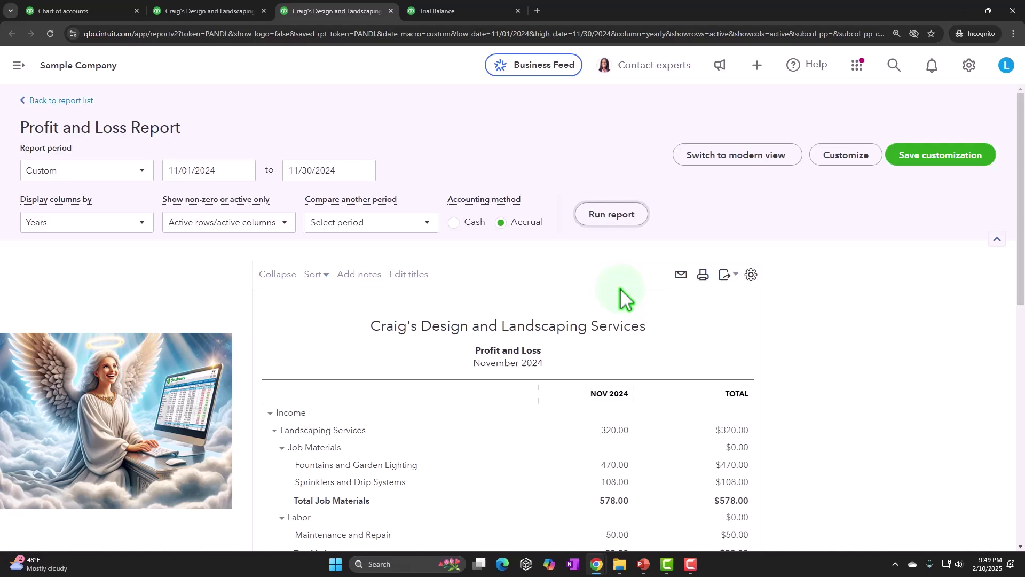
# - Compare the net income on the November 2024 Profit and Loss report with the net income on the Balance Sheet
pyautogui.scroll(-10, 621, 291)
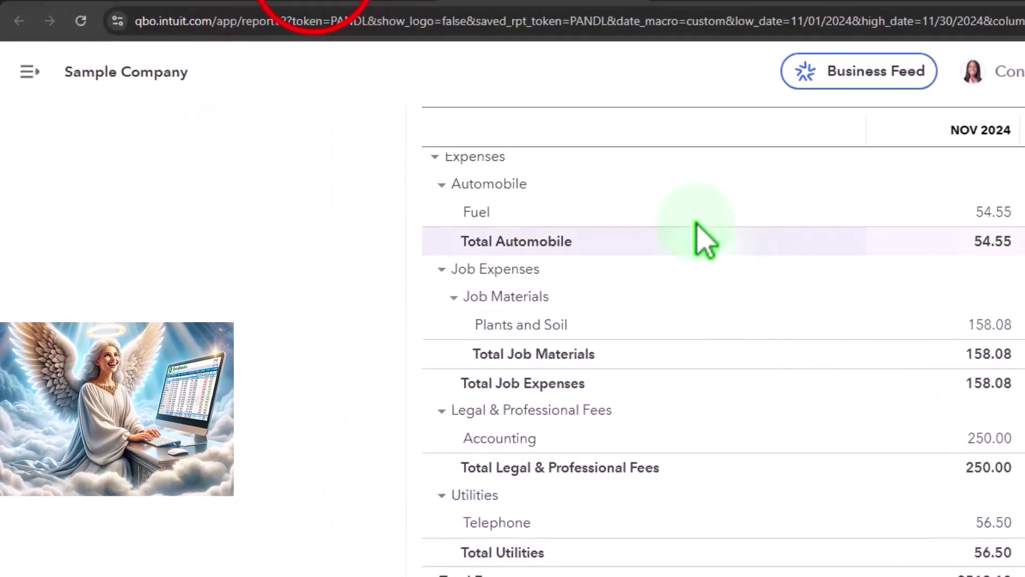
pyautogui.click(348, 23)
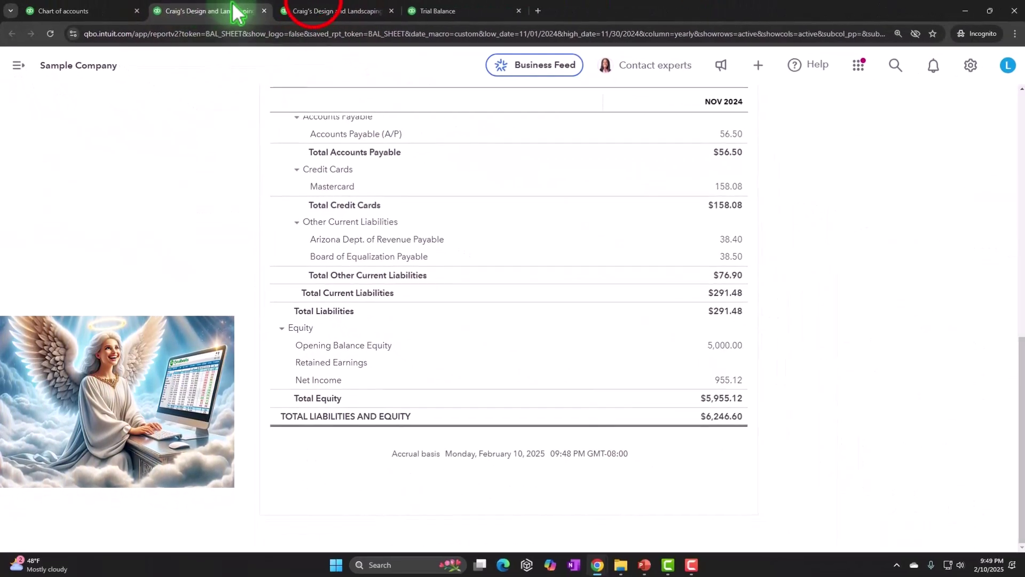
pyautogui.click(331, 11)
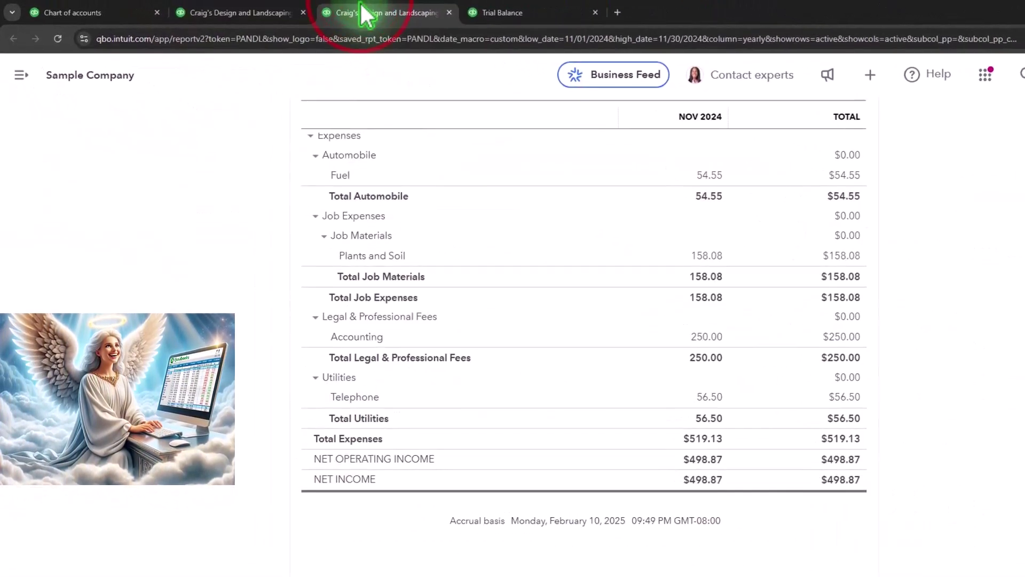
# - Change the Profit and Loss report period to 11/01/2025 to 11/30/2025 and run the report
pyautogui.scroll(10, 480, 267)
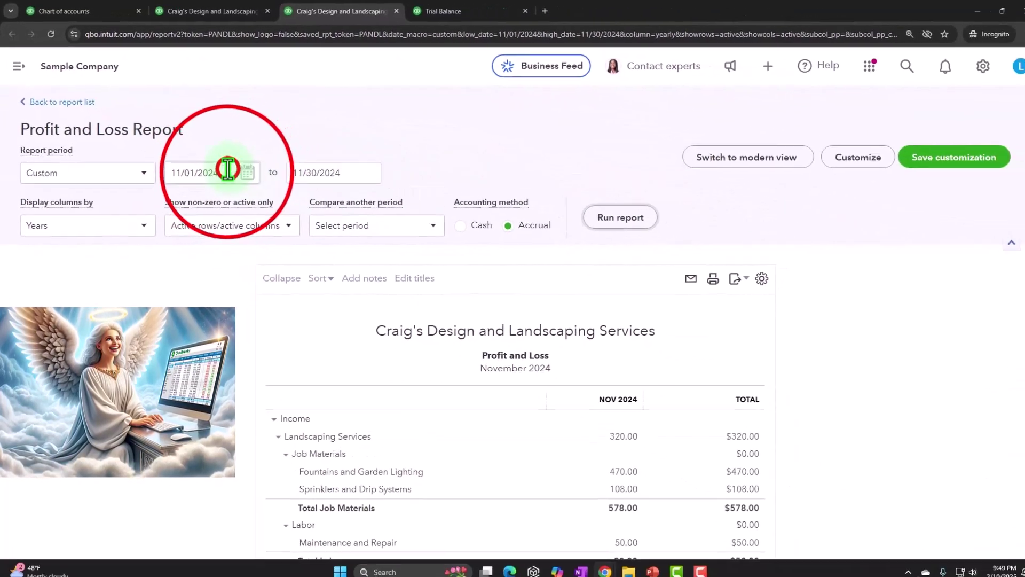
pyautogui.click(228, 169)
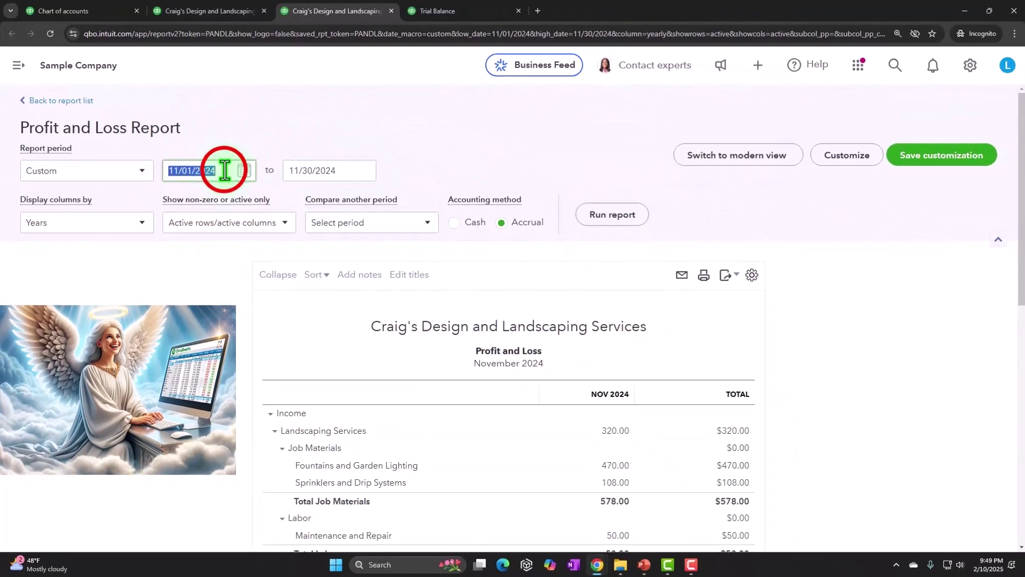
pyautogui.press('BackSpace')
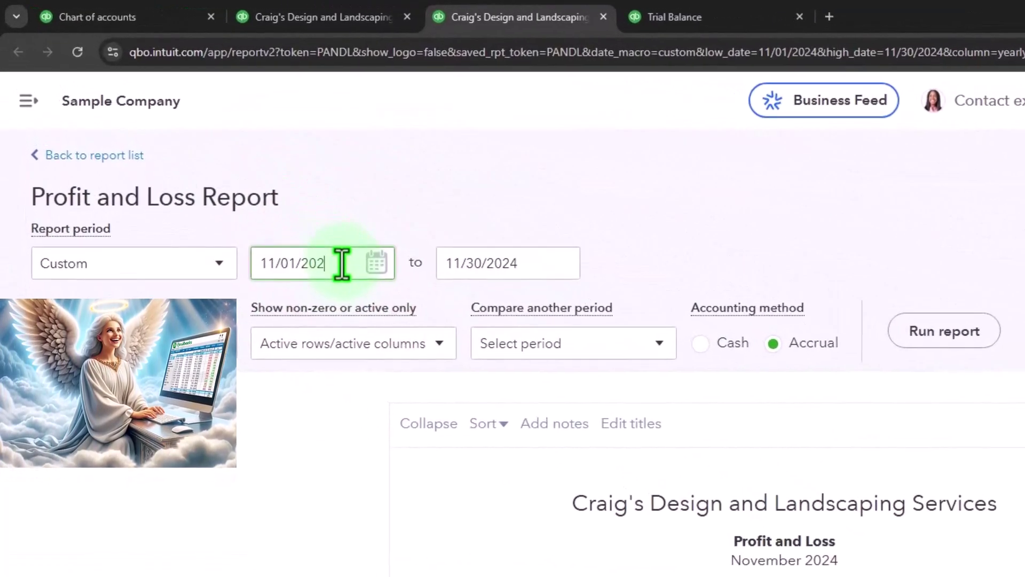
pyautogui.write('5')
pyautogui.press('Tab')
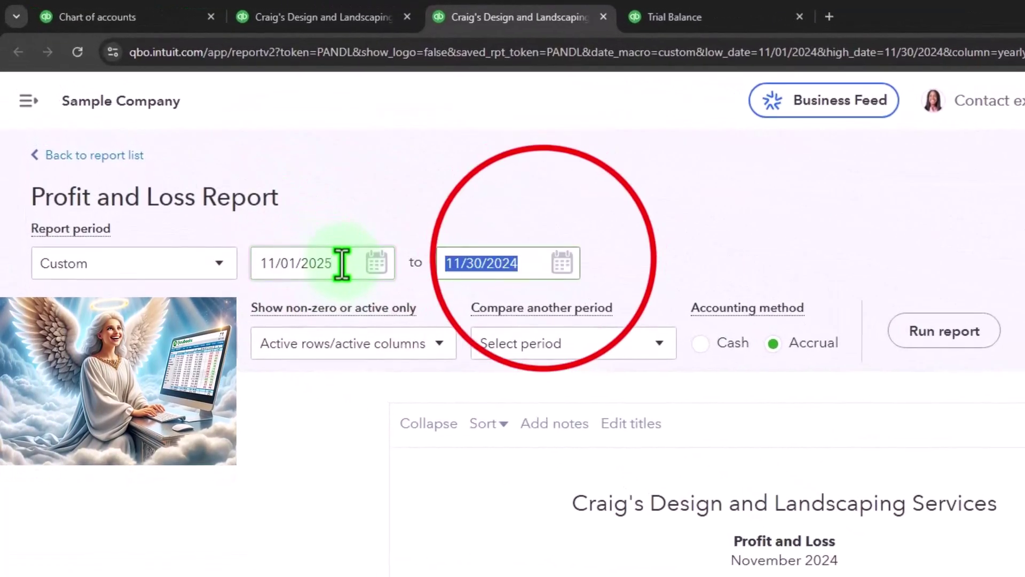
pyautogui.click(542, 261)
pyautogui.press('BackSpace')
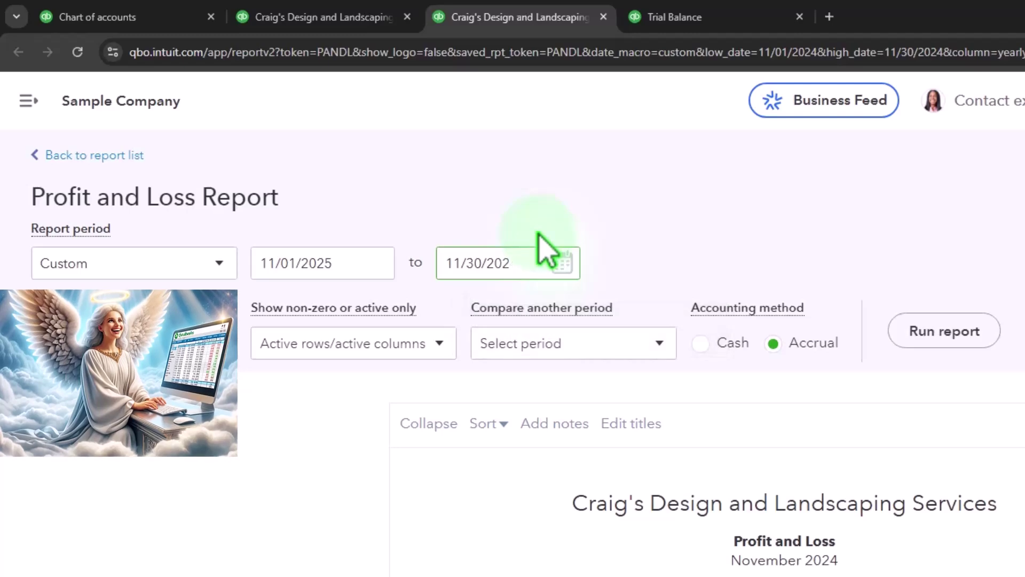
pyautogui.write('5')
pyautogui.click(955, 331)
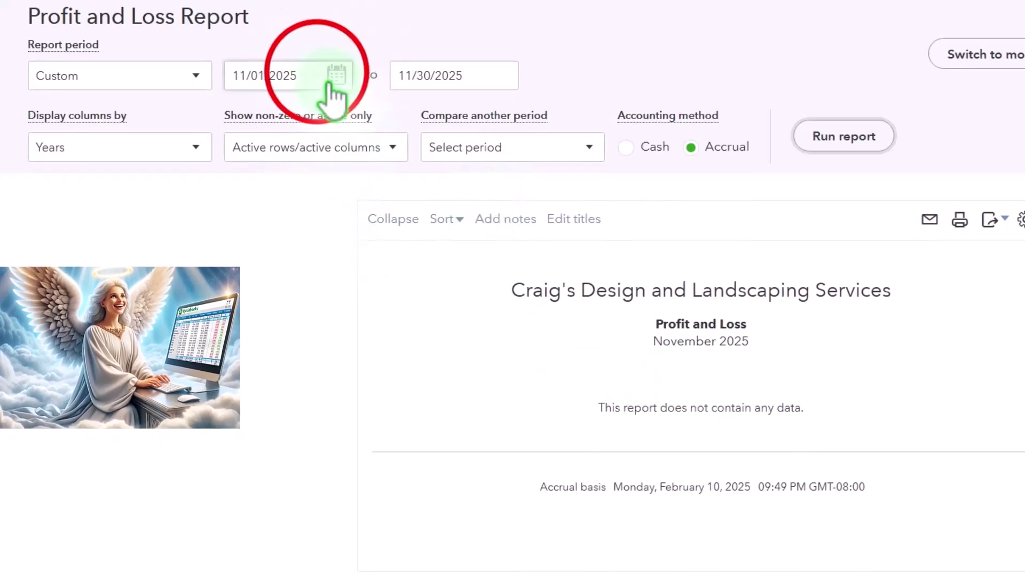
# - Change the start date of the Profit and Loss report to 01/01/2025 and run the report
pyautogui.click(299, 75)
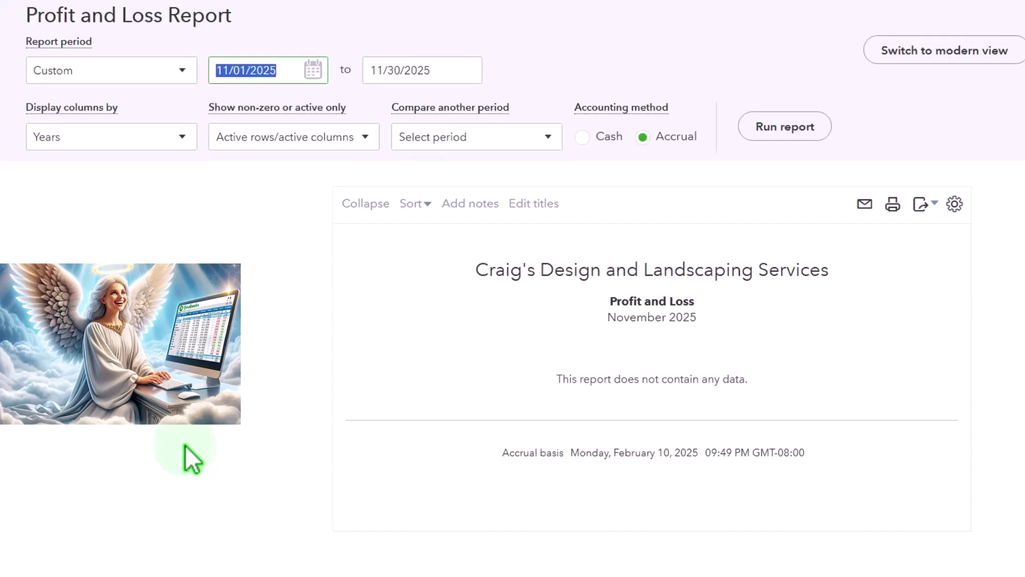
pyautogui.write('010125')
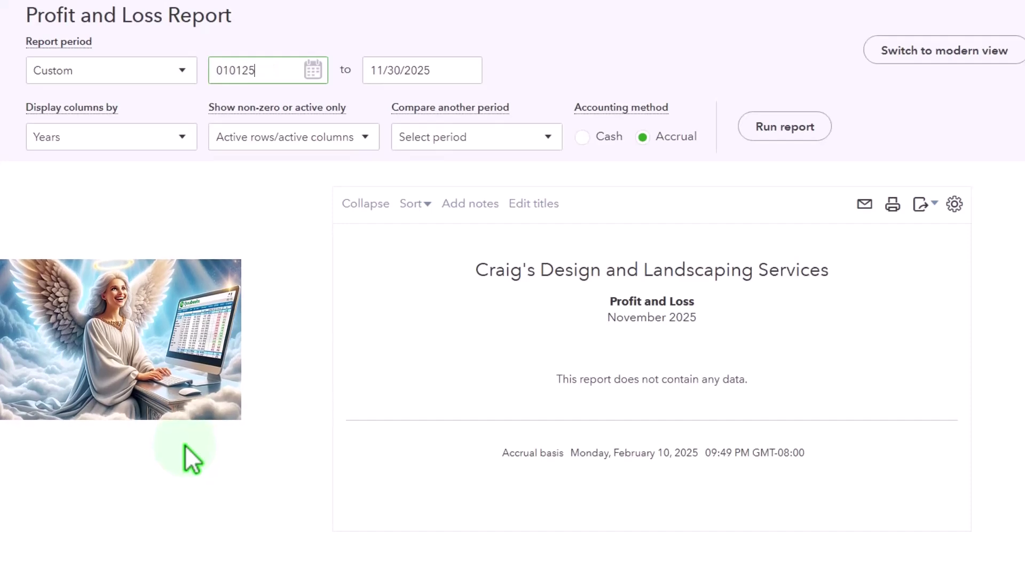
pyautogui.press('Tab')
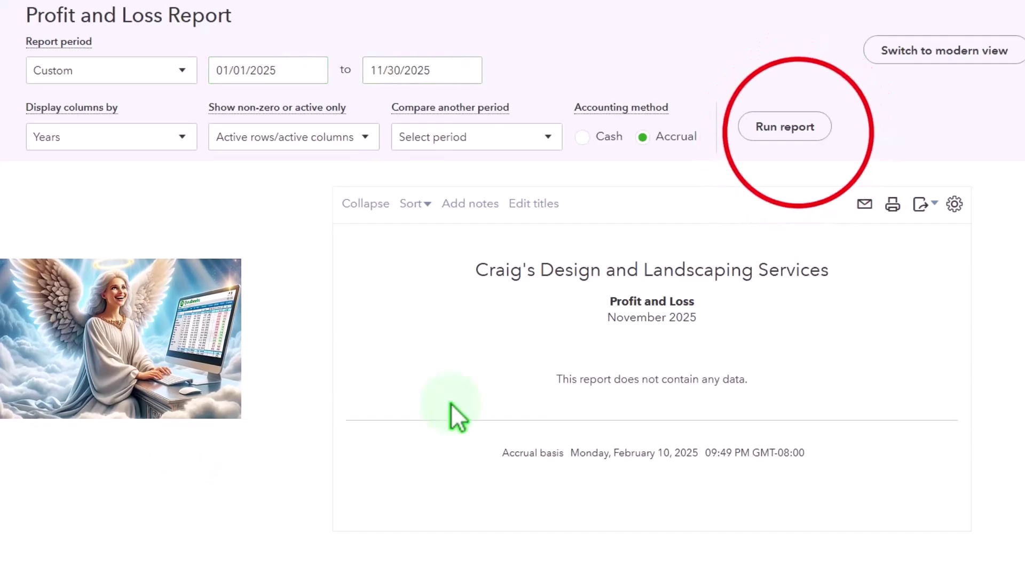
pyautogui.click(785, 127)
pyautogui.scroll(-10, 778, 469)
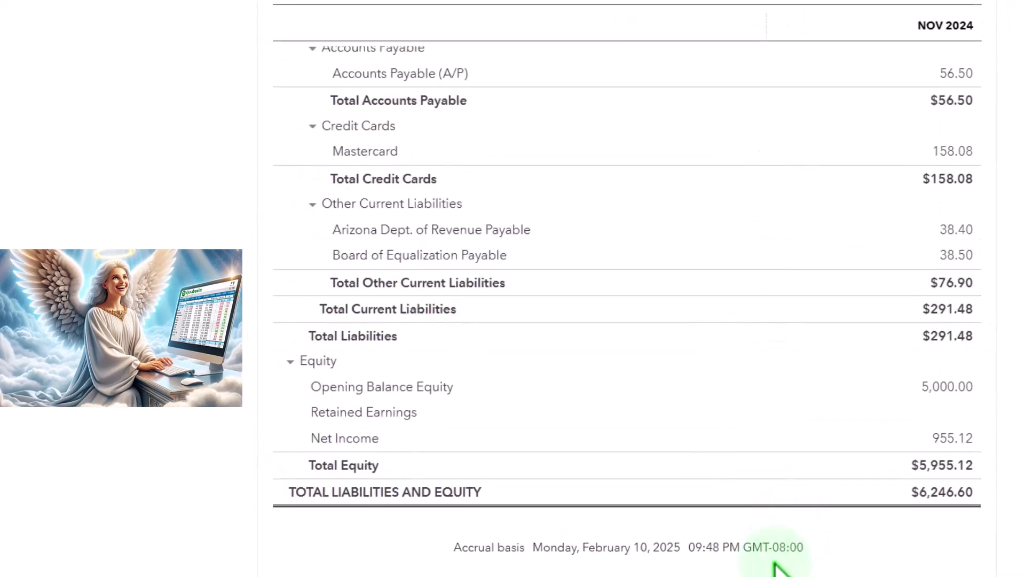
# - Check the Balance Sheet's period, set the Profit and Loss report period to 01/01/2024 to 11/30/2024 and run it
pyautogui.scroll(12, 511, 318)
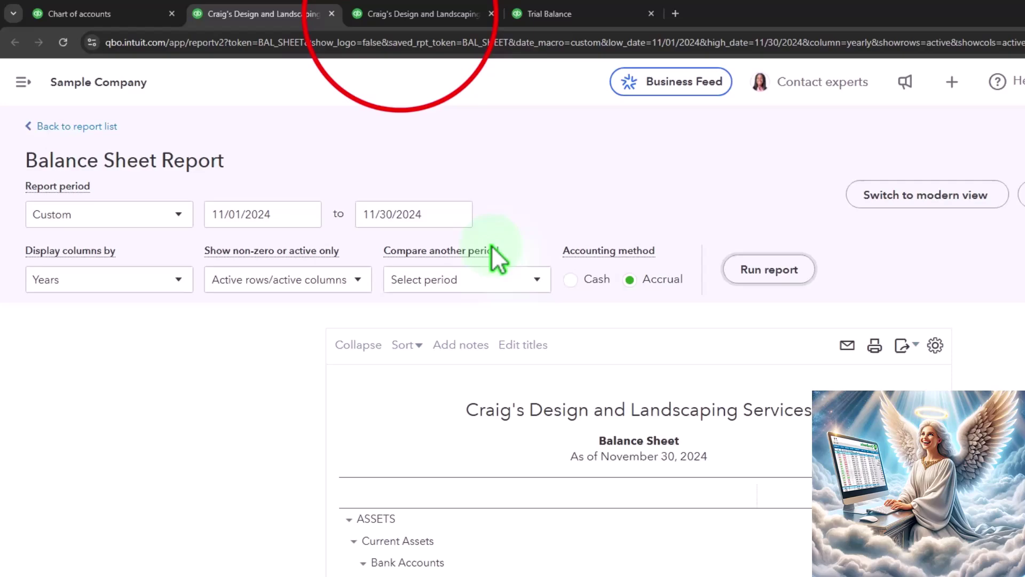
pyautogui.click(427, 14)
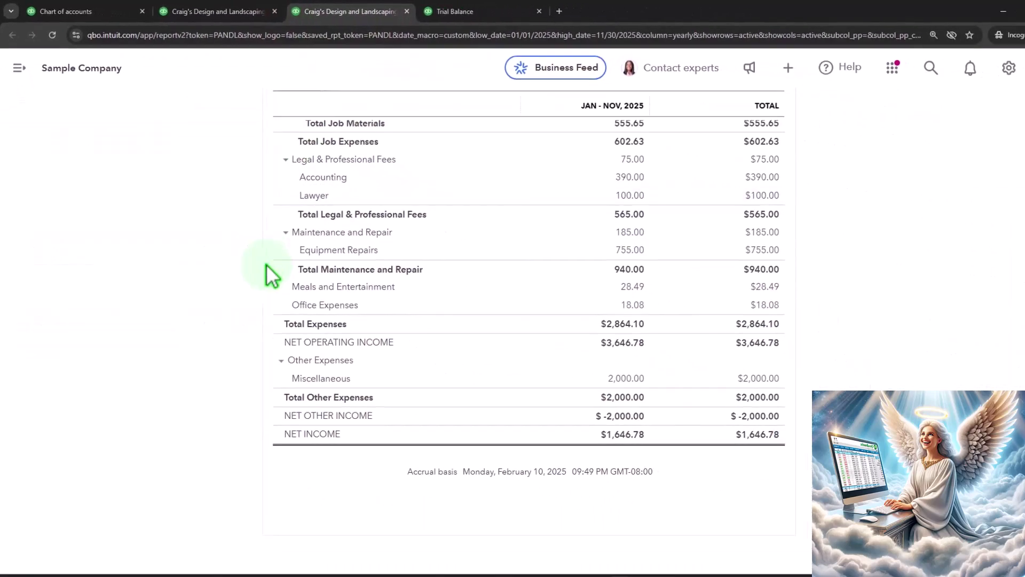
pyautogui.scroll(6, 261, 278)
pyautogui.scroll(5, 254, 273)
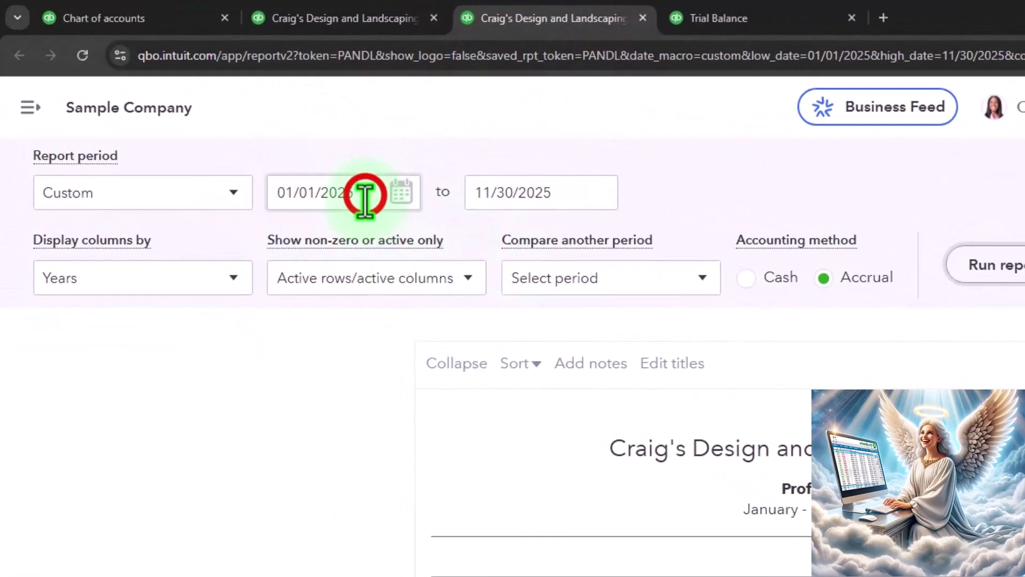
pyautogui.click(223, 88)
pyautogui.write('01/01/2')
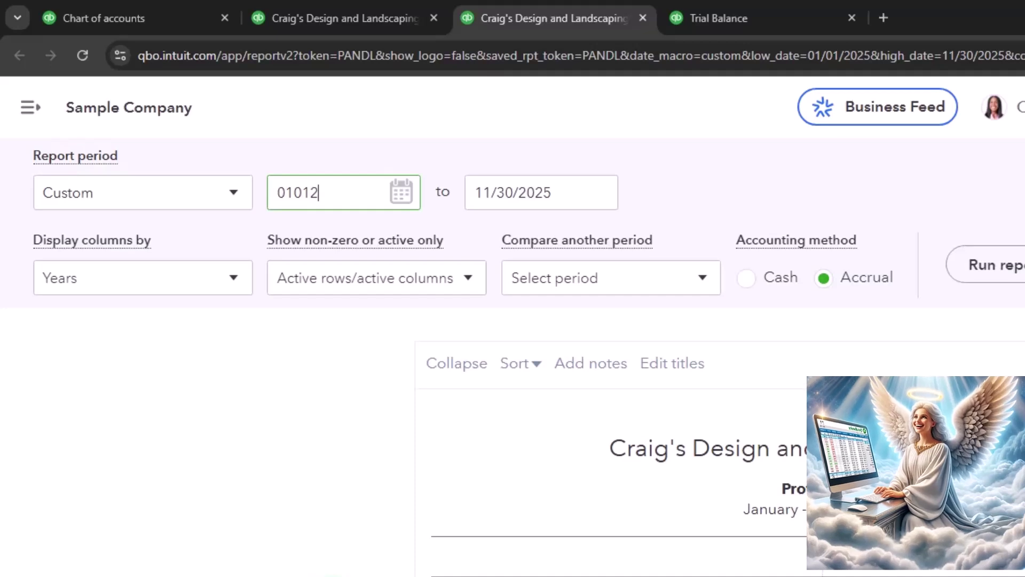
pyautogui.write('024')
pyautogui.press('Tab')
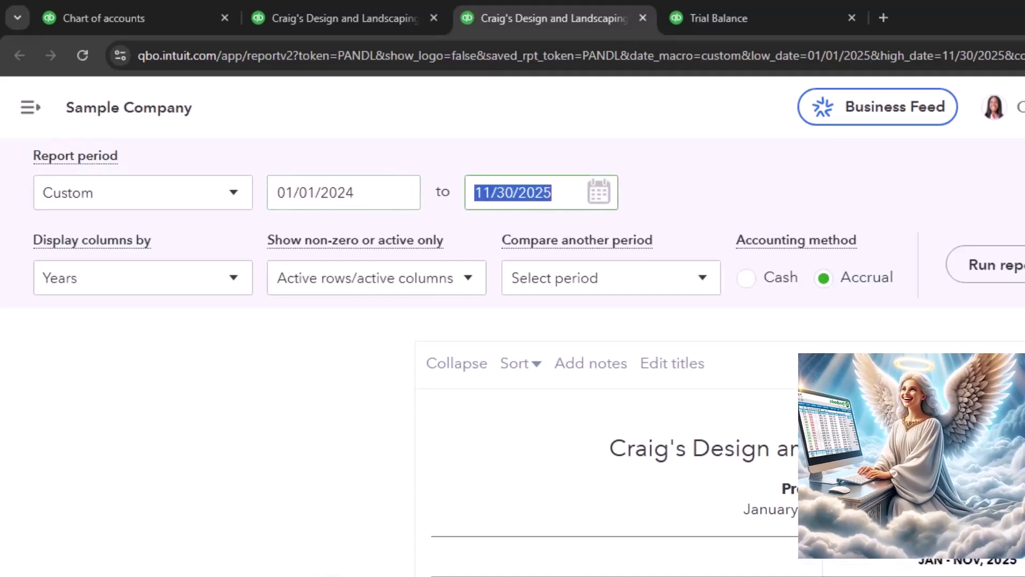
pyautogui.write('1')
pyautogui.write('1/30/202')
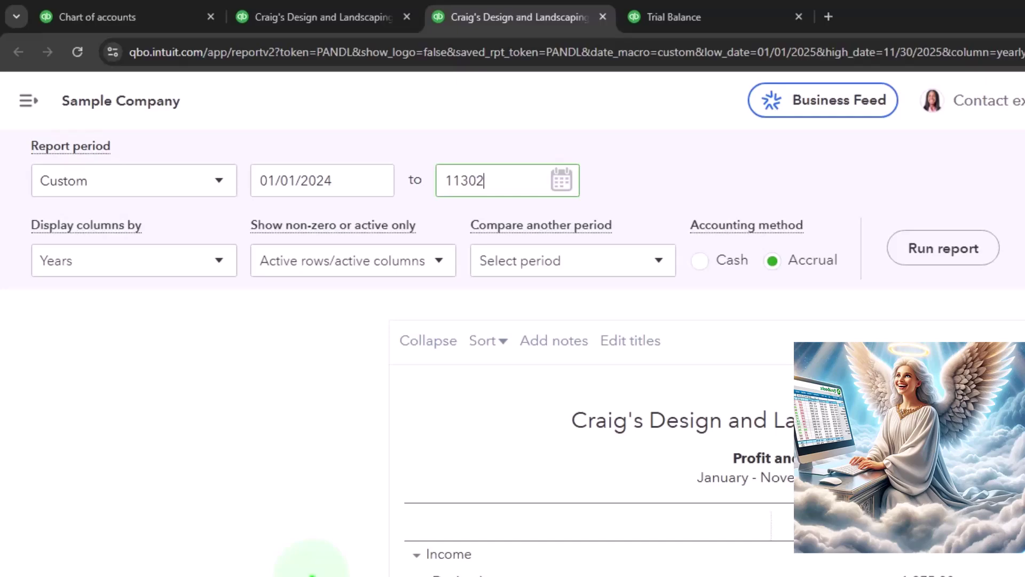
pyautogui.write('4')
pyautogui.click(943, 248)
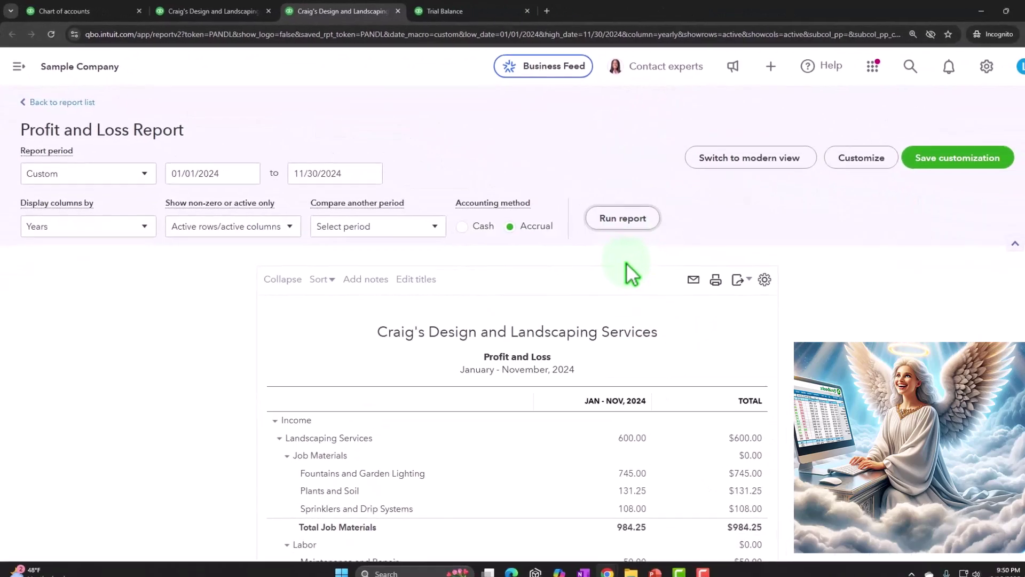
# - Compare the net income on the January to November 2024 Profit and Loss report with the Balance Sheet's net income
pyautogui.scroll(-10, 626, 263)
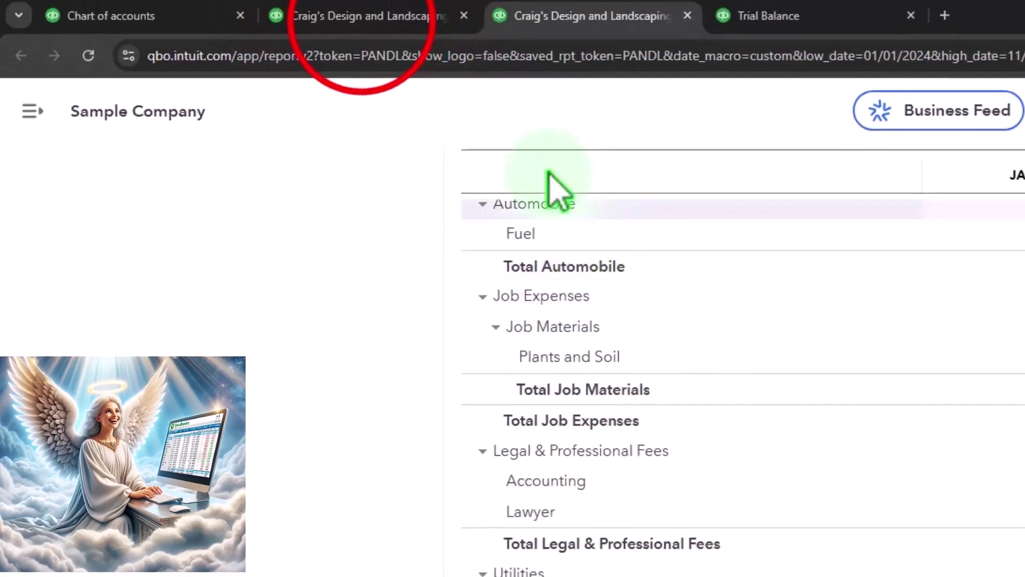
pyautogui.click(367, 29)
pyautogui.scroll(-10, 534, 443)
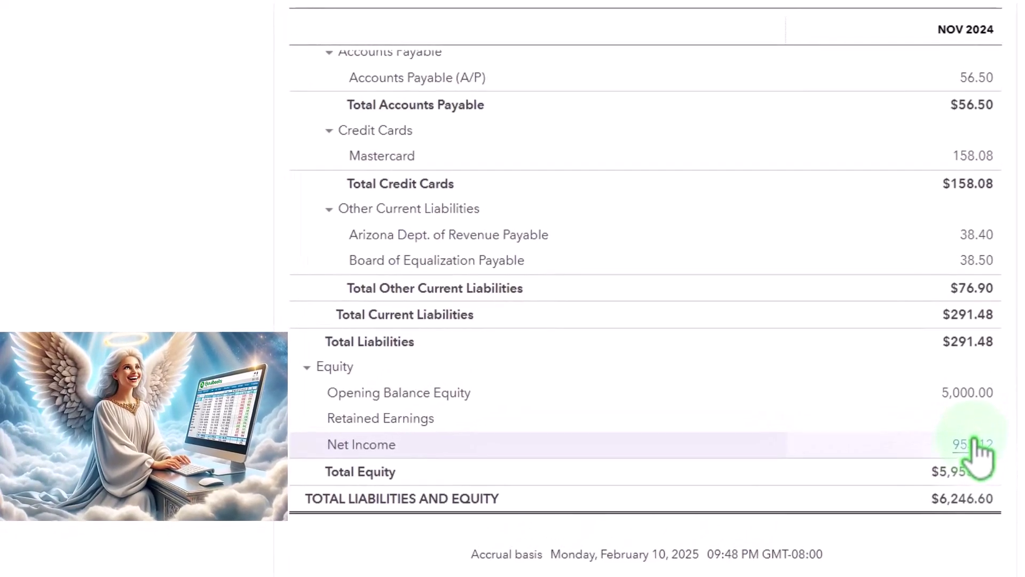
# - Run the 2024 Trial Balance report with columns by Months and review the monthly account balances through December
pyautogui.click(777, 27)
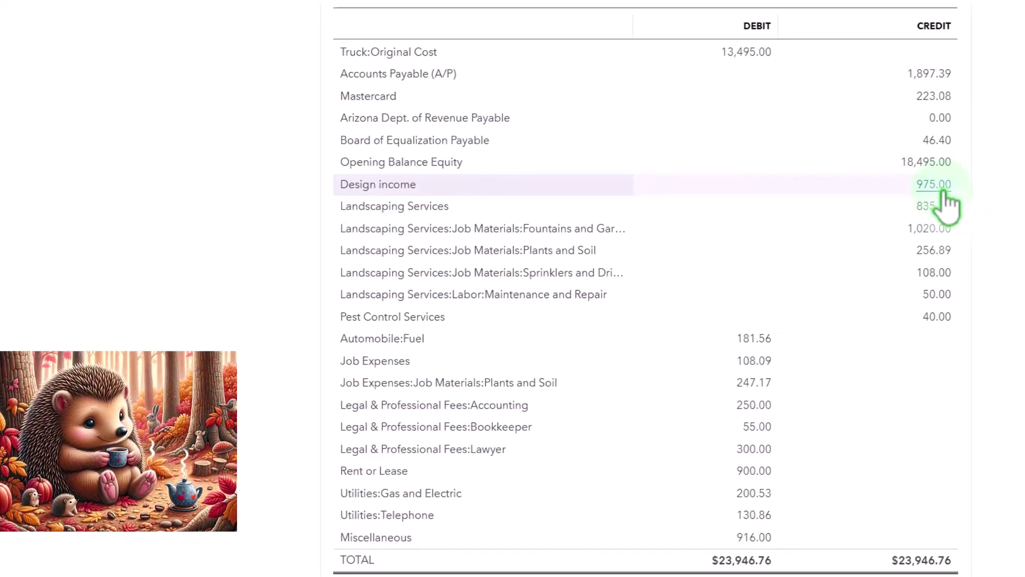
pyautogui.scroll(5, 152, 349)
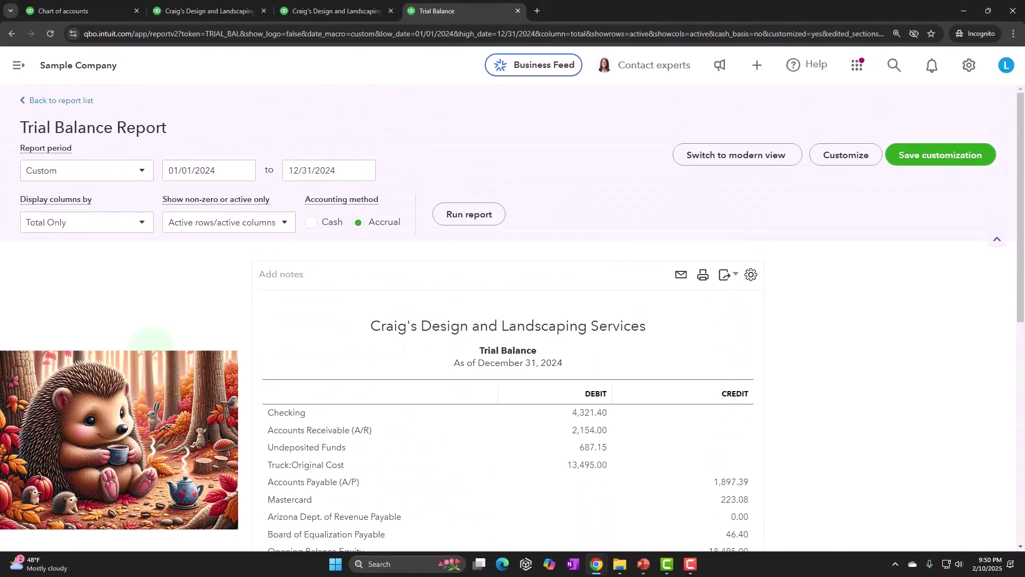
pyautogui.click(134, 224)
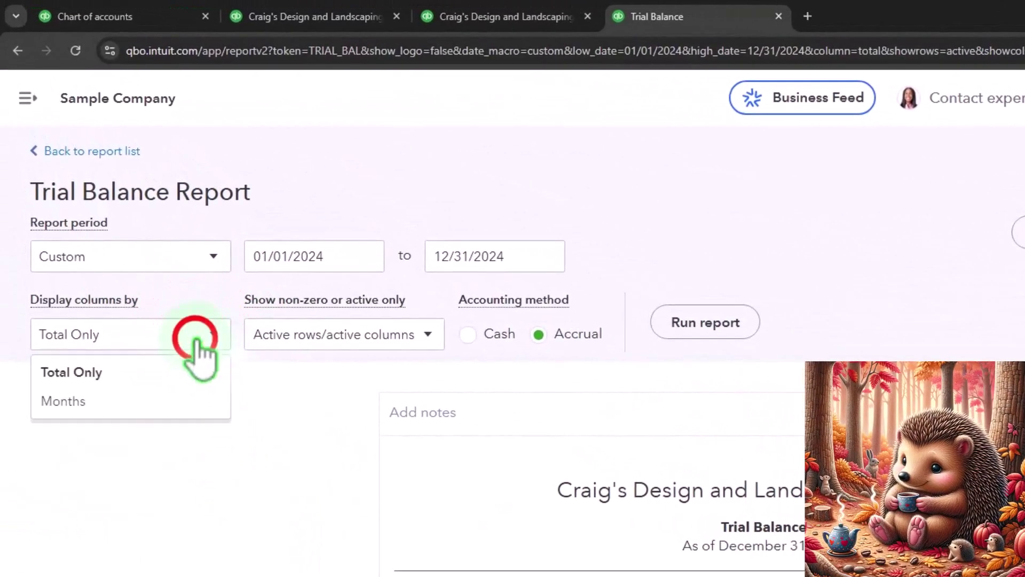
pyautogui.click(128, 399)
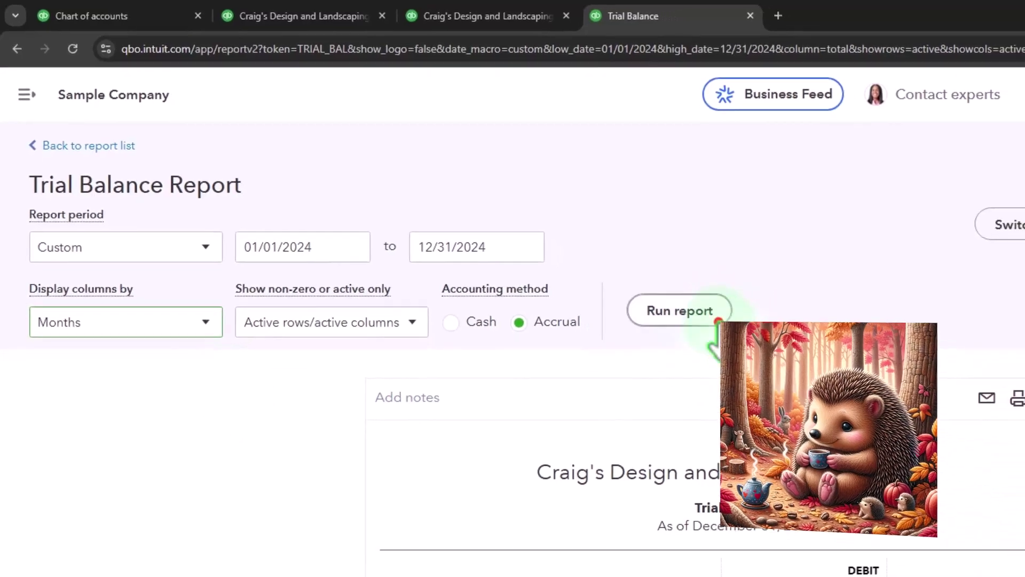
pyautogui.click(705, 322)
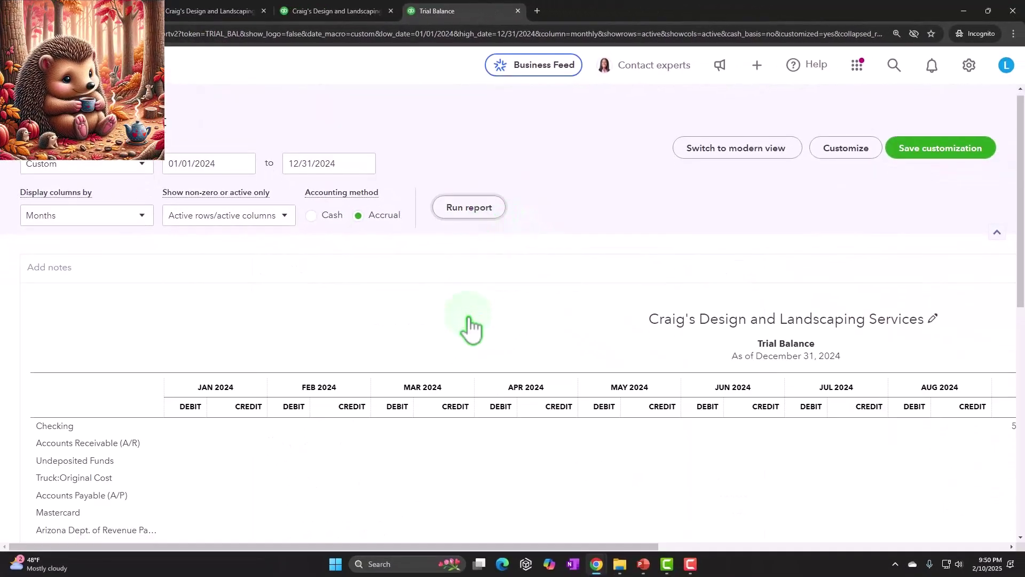
pyautogui.scroll(-5, 577, 459)
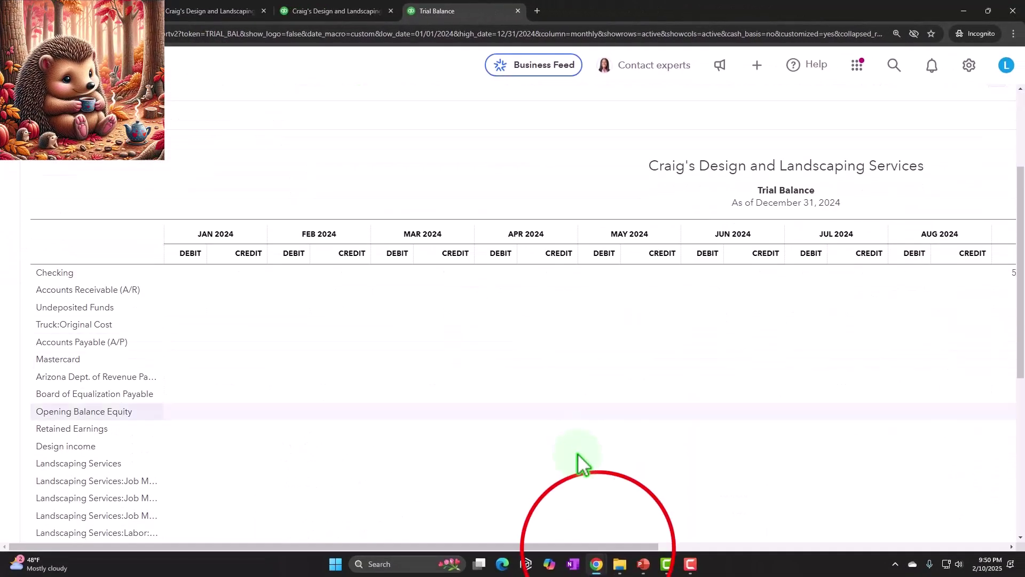
pyautogui.moveTo(600, 545); pyautogui.dragTo(833, 545)
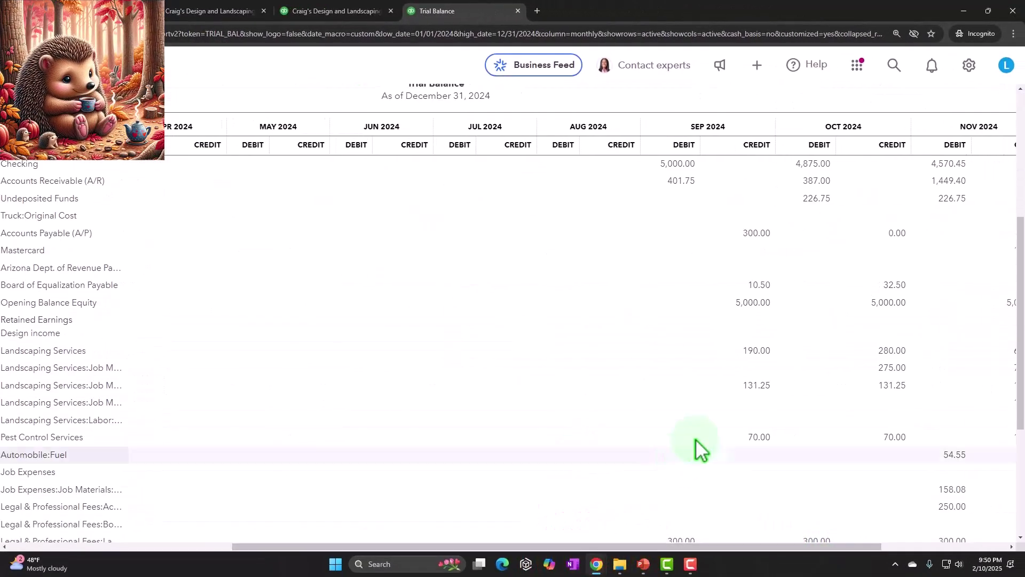
pyautogui.scroll(-3, 694, 443)
pyautogui.scroll(4, 706, 428)
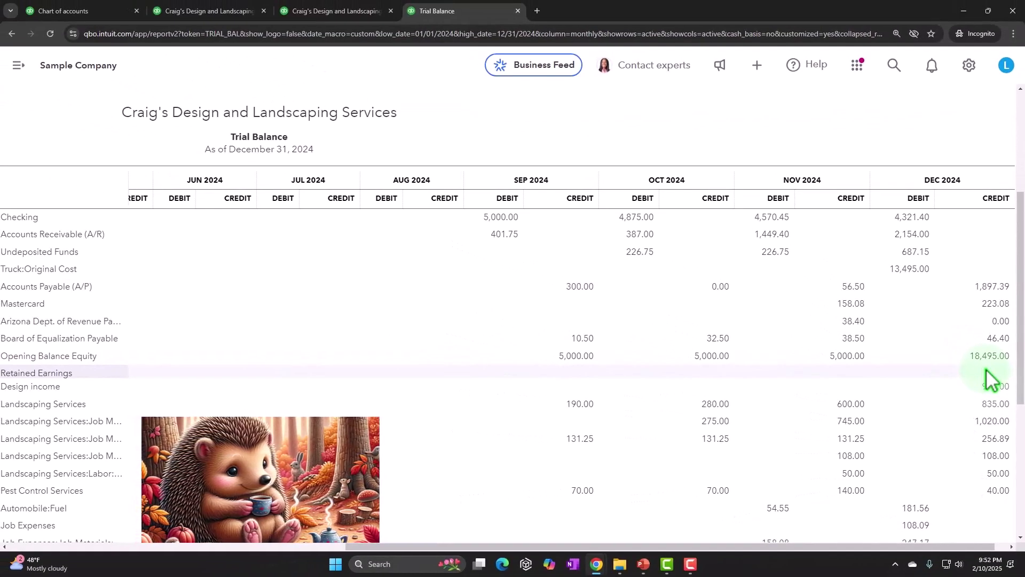
# - Set the Trial Balance report's columns to Total Only, run it and review the income and expense accounts as of December 31, 2024
pyautogui.scroll(10, 826, 387)
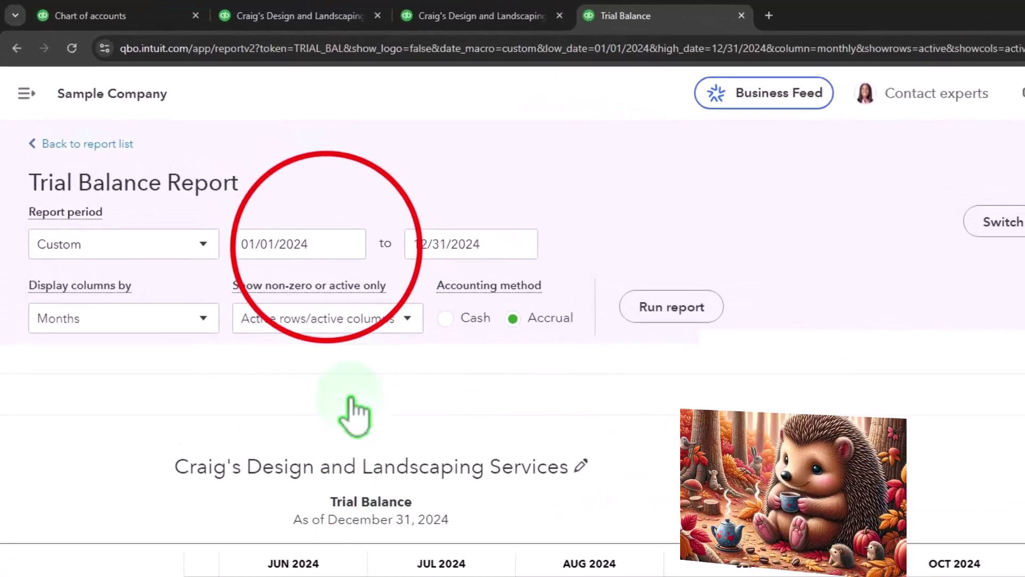
pyautogui.click(231, 174)
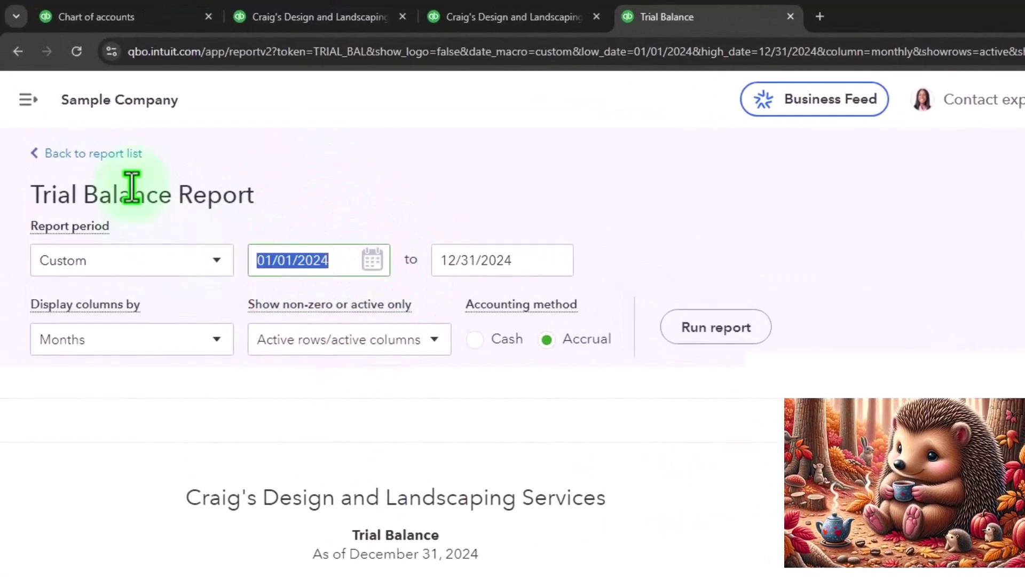
pyautogui.click(214, 341)
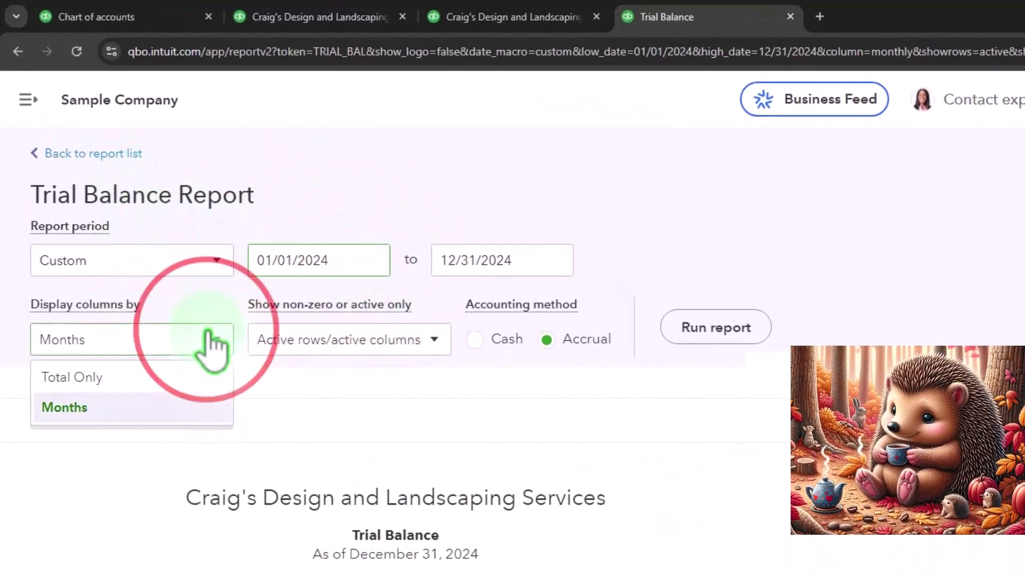
pyautogui.click(72, 377)
pyautogui.click(744, 331)
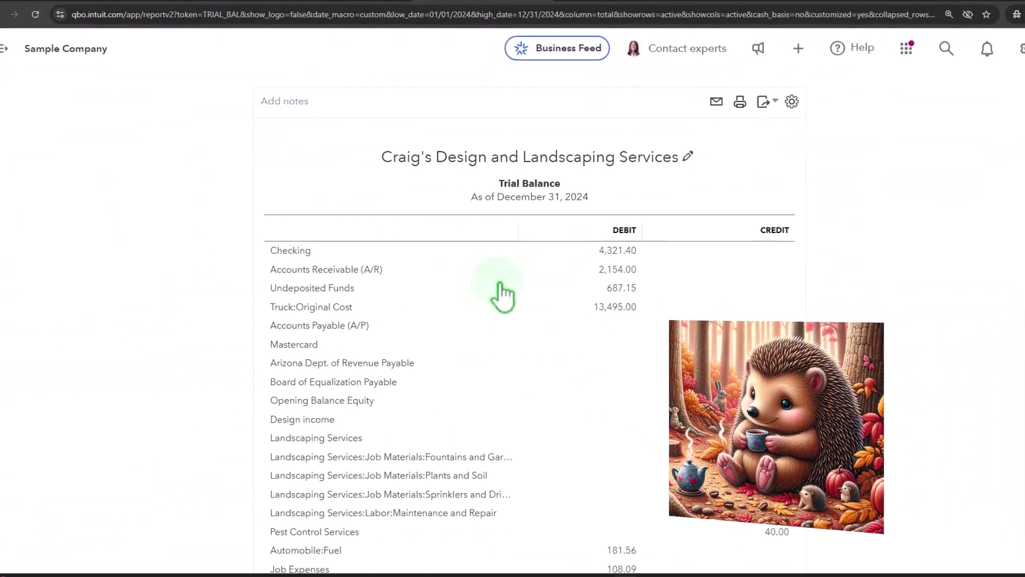
pyautogui.scroll(-6, 379, 326)
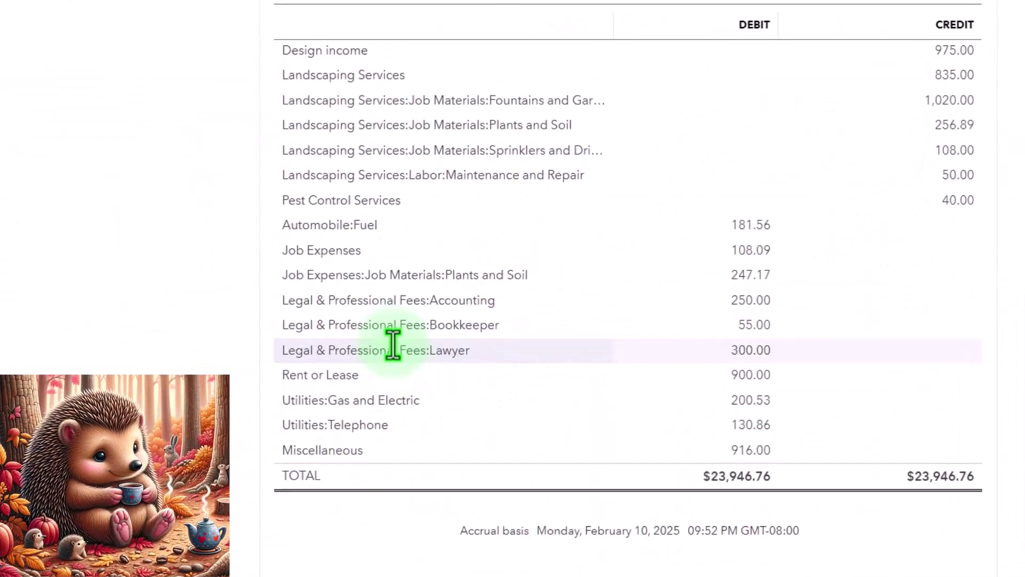
pyautogui.scroll(3, 368, 325)
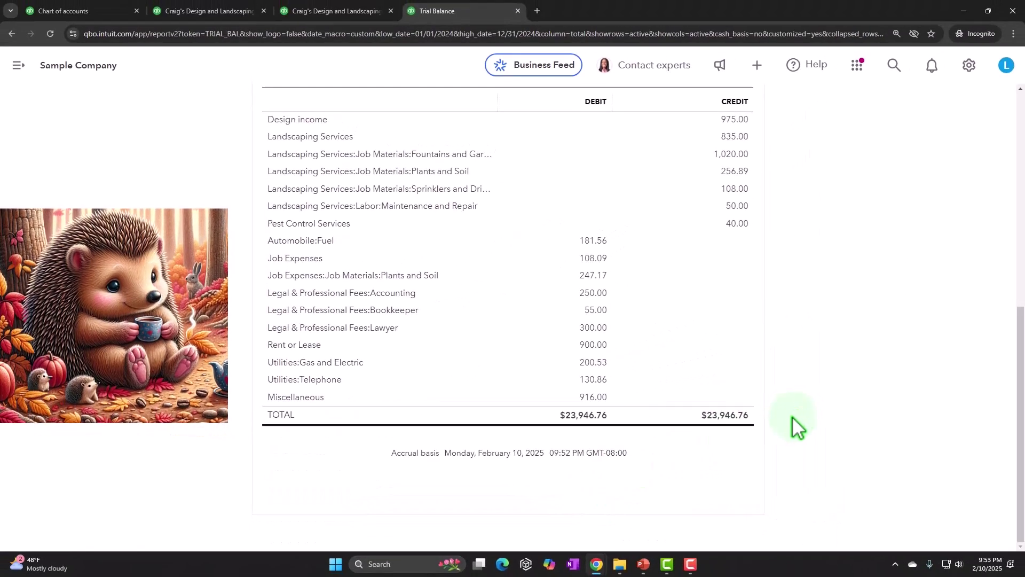
pyautogui.scroll(2, 764, 424)
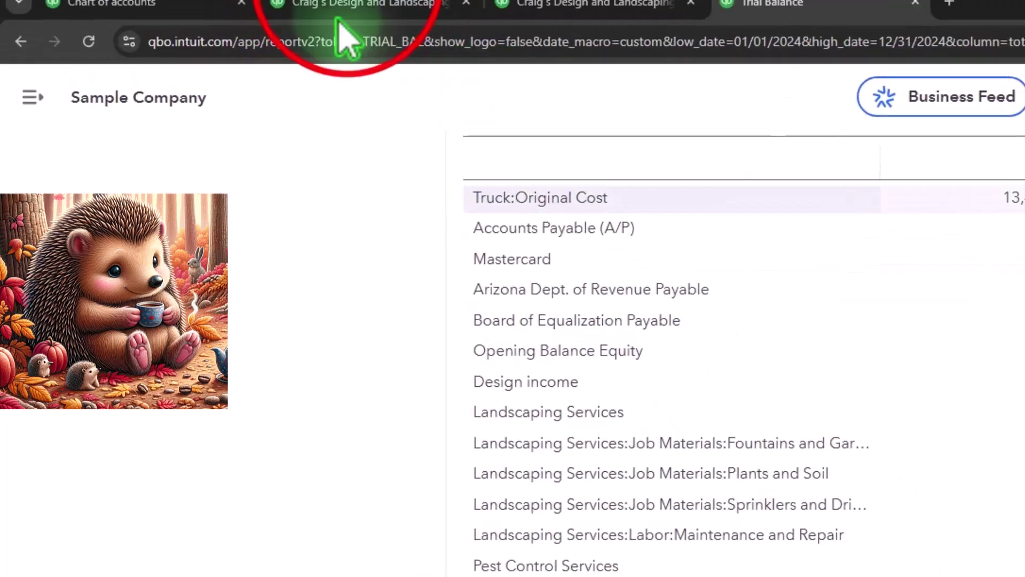
# - Set the Balance Sheet report period to 01/01/2024 to 12/31/2024, run the report and review the equity section's net income
pyautogui.click(347, 8)
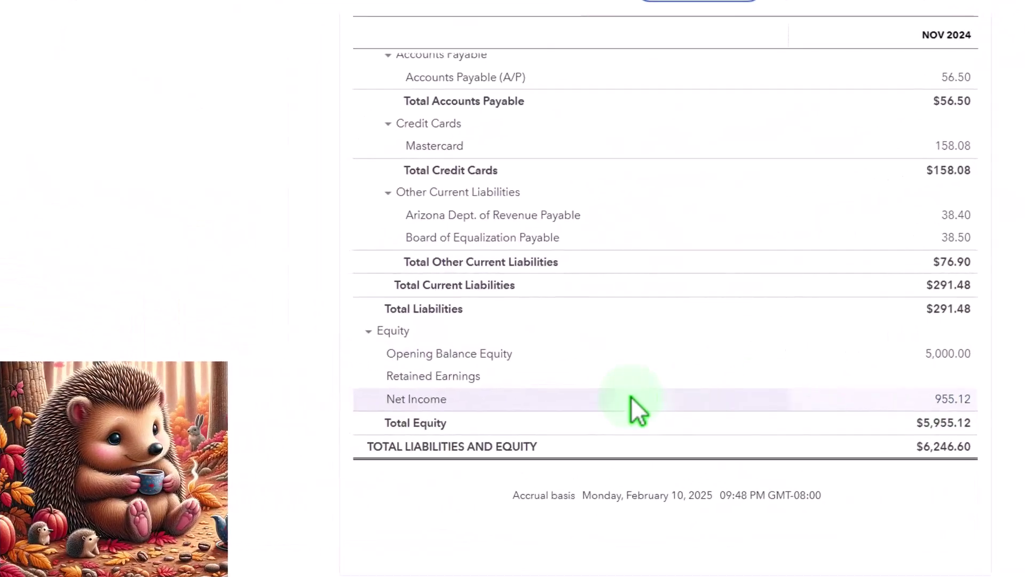
pyautogui.scroll(10, 543, 382)
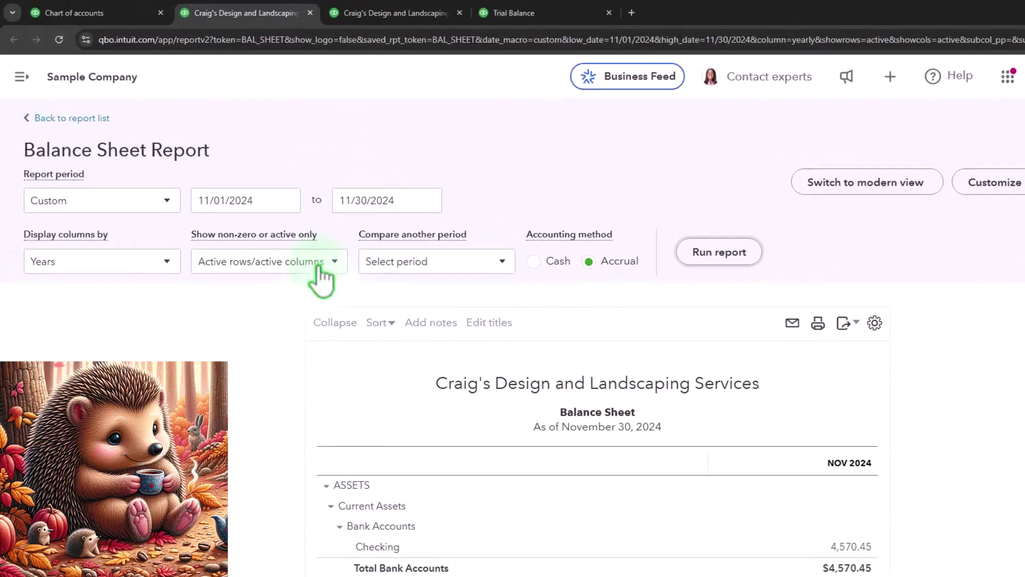
pyautogui.click(267, 197)
pyautogui.click(269, 197)
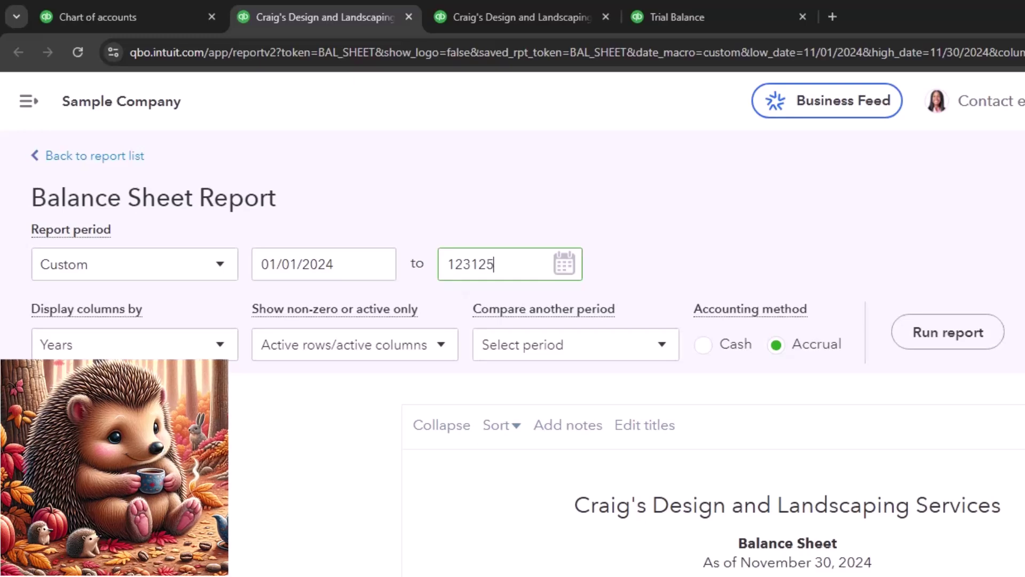
pyautogui.click(949, 332)
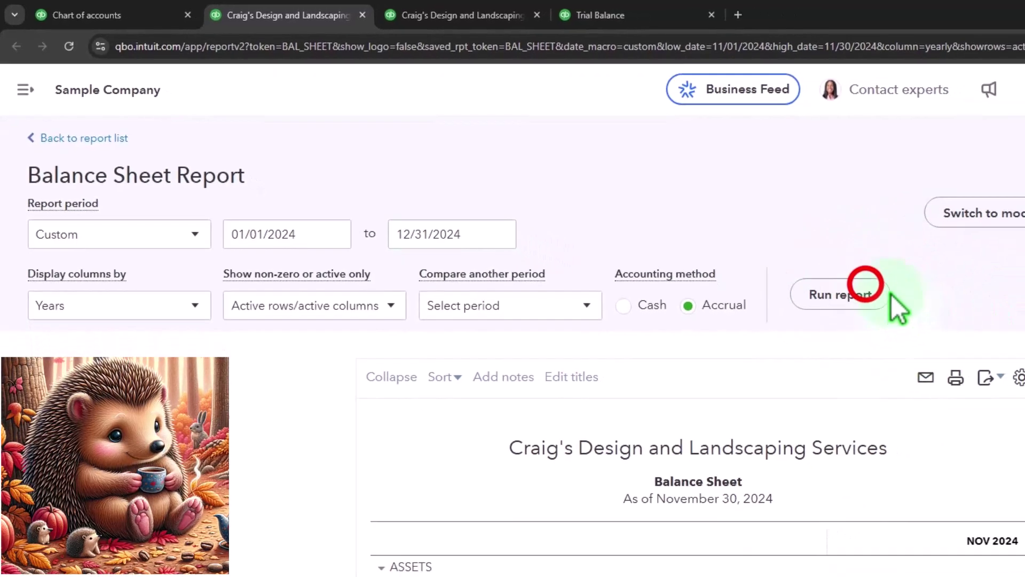
pyautogui.scroll(-3, 1000, 500)
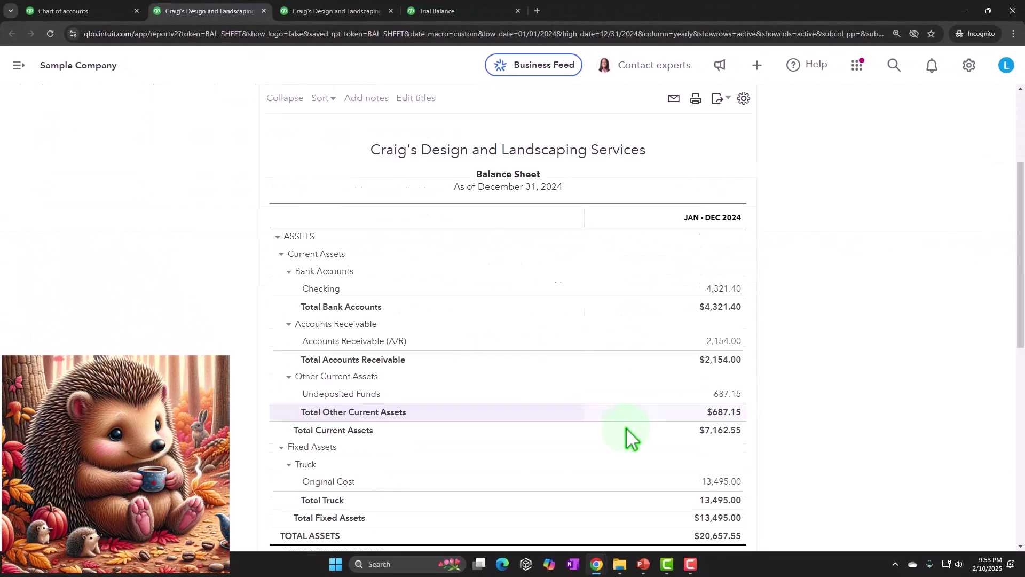
pyautogui.scroll(-6, 635, 443)
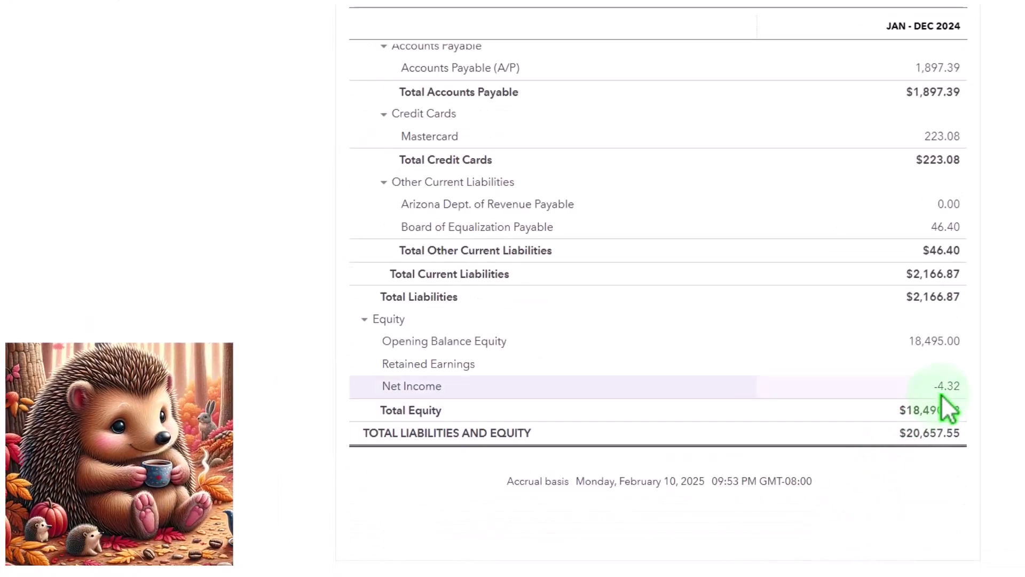
pyautogui.scroll(10, 331, 502)
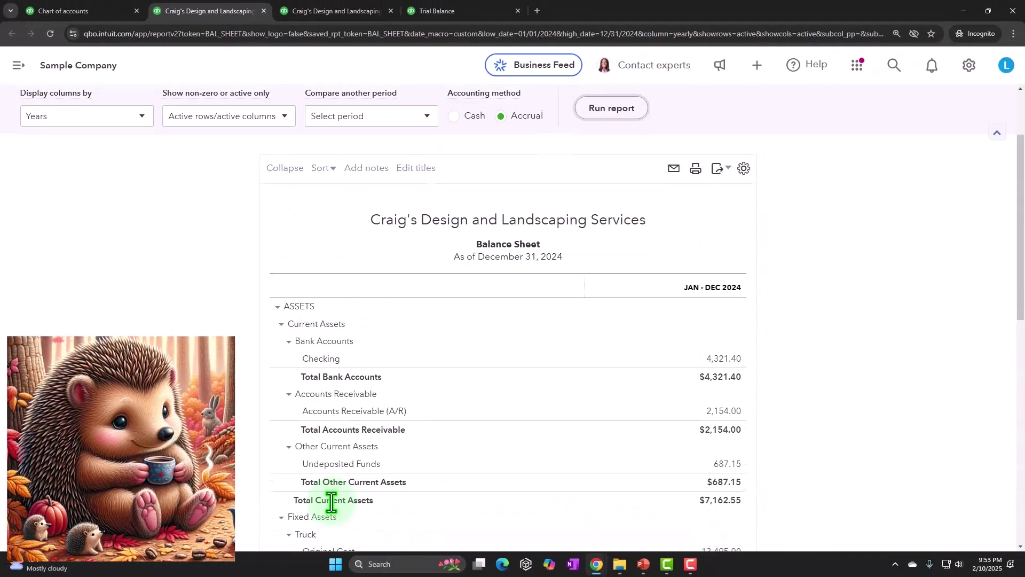
# - Set the Balance Sheet report period to 01/01/2025 to 12/31/2025, run the report and review the equity section's net income
pyautogui.scroll(3, 331, 502)
pyautogui.click(233, 168)
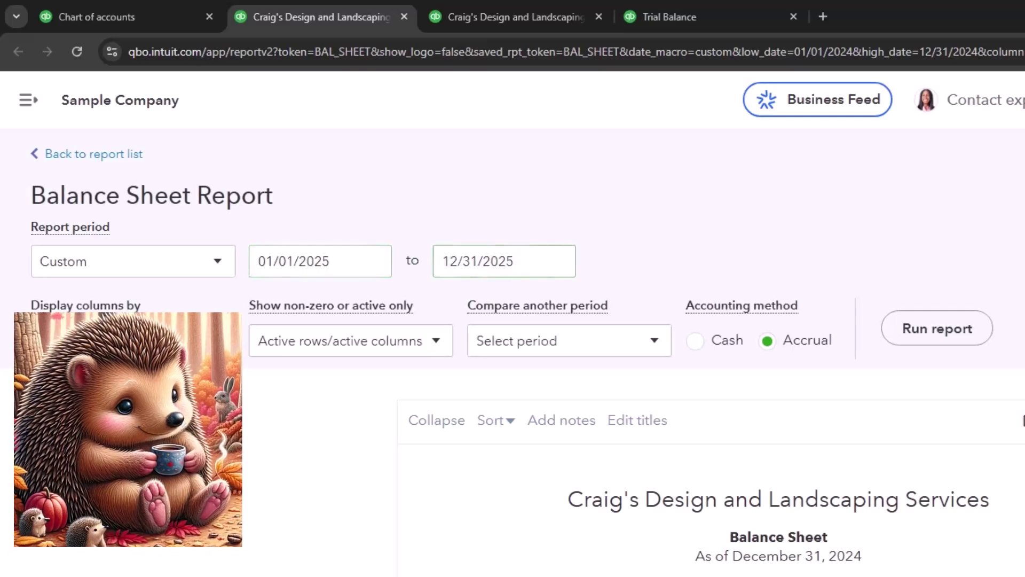
pyautogui.click(937, 328)
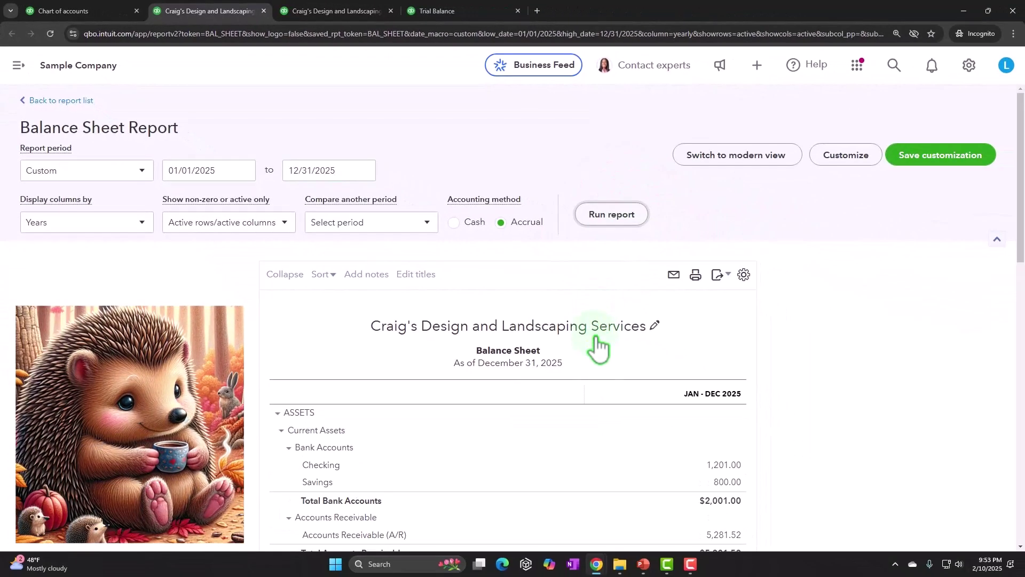
pyautogui.scroll(-5, 601, 427)
pyautogui.scroll(-8, 601, 427)
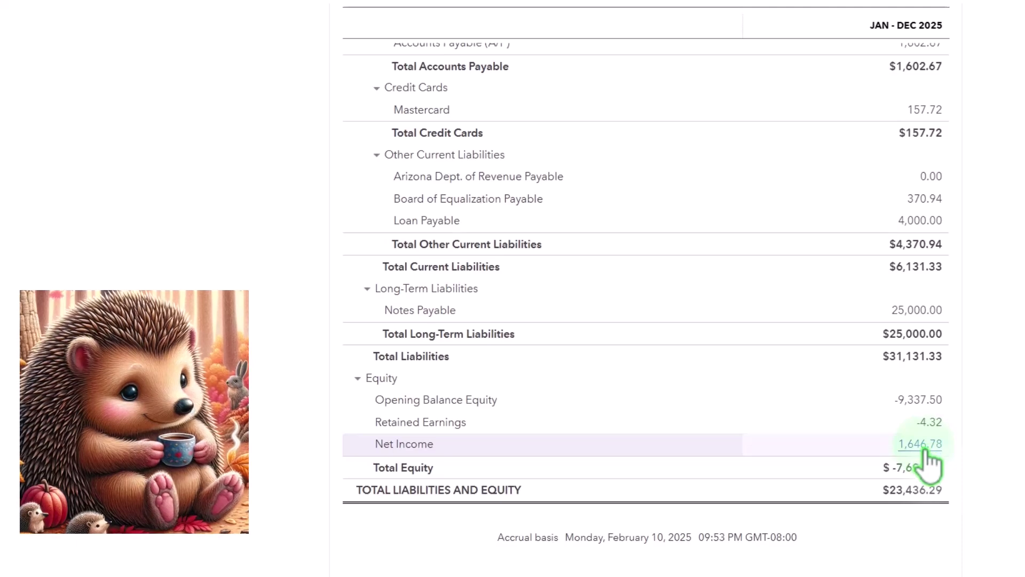
# - Set the Trial Balance report period to 01/01/2025 to 12/31/2025 and run the report
pyautogui.click(785, 19)
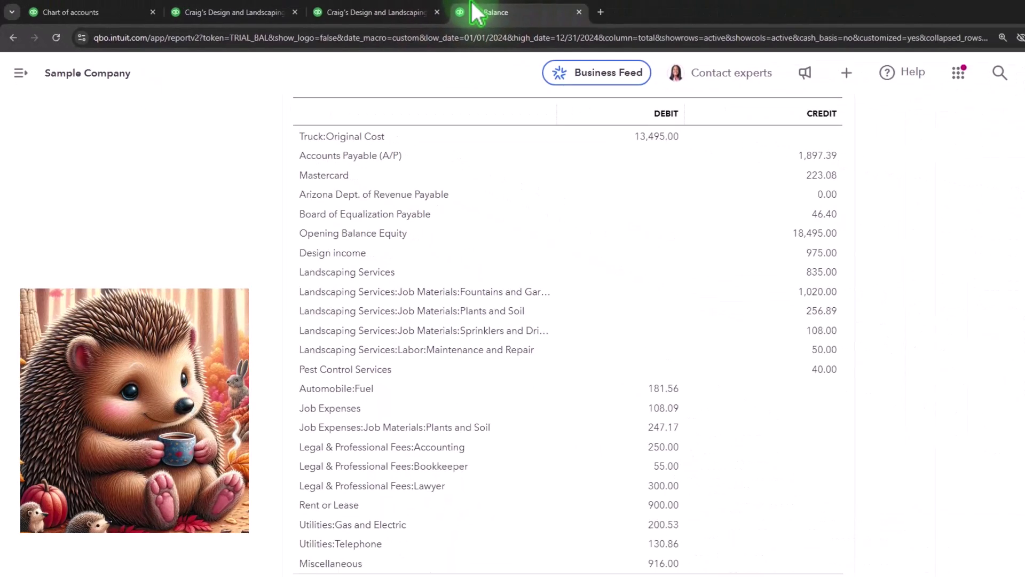
pyautogui.scroll(5, 651, 288)
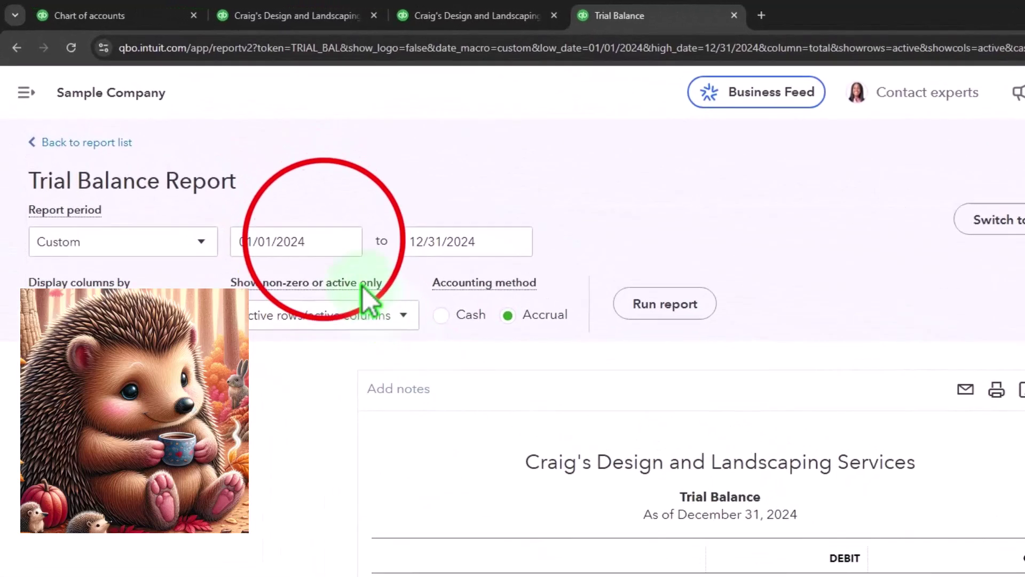
pyautogui.click(322, 241)
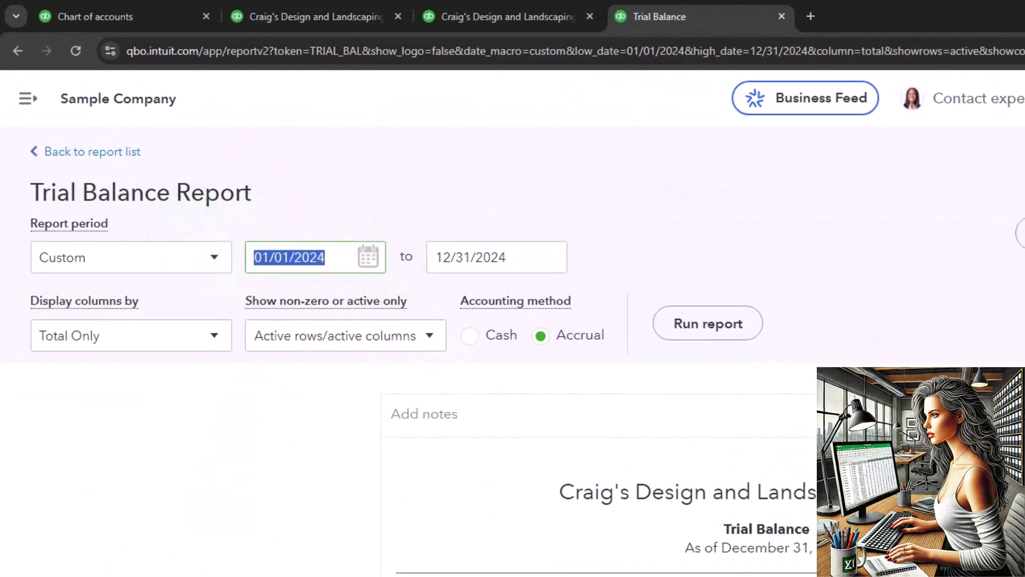
pyautogui.write('010125')
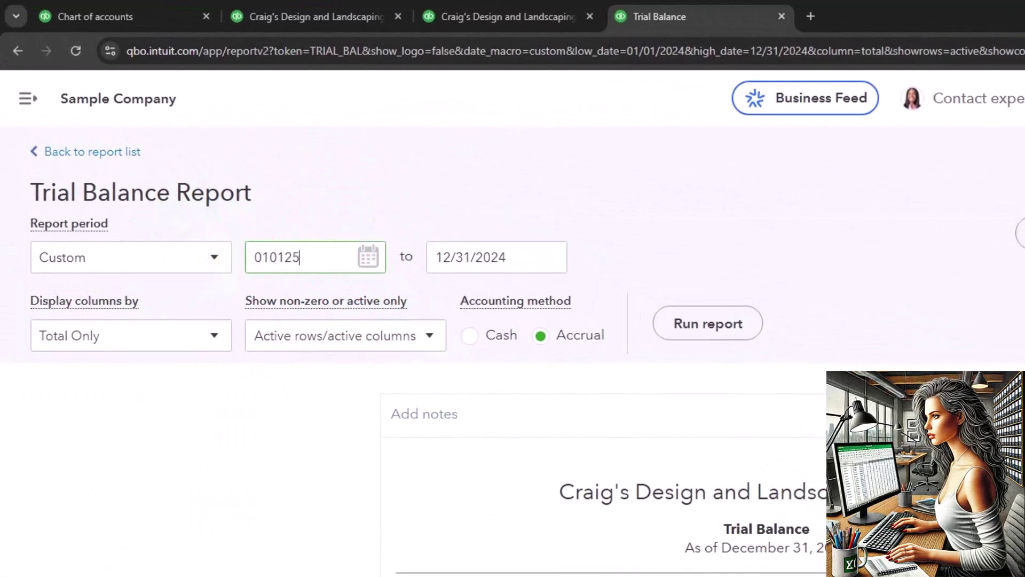
pyautogui.press('Tab')
pyautogui.write('123125')
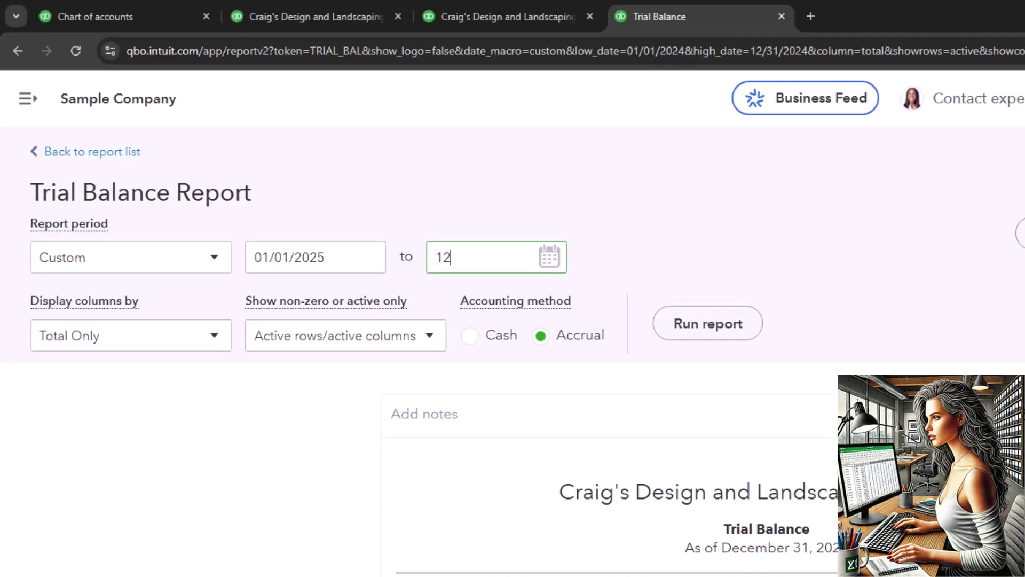
pyautogui.press('Tab')
pyautogui.click(711, 325)
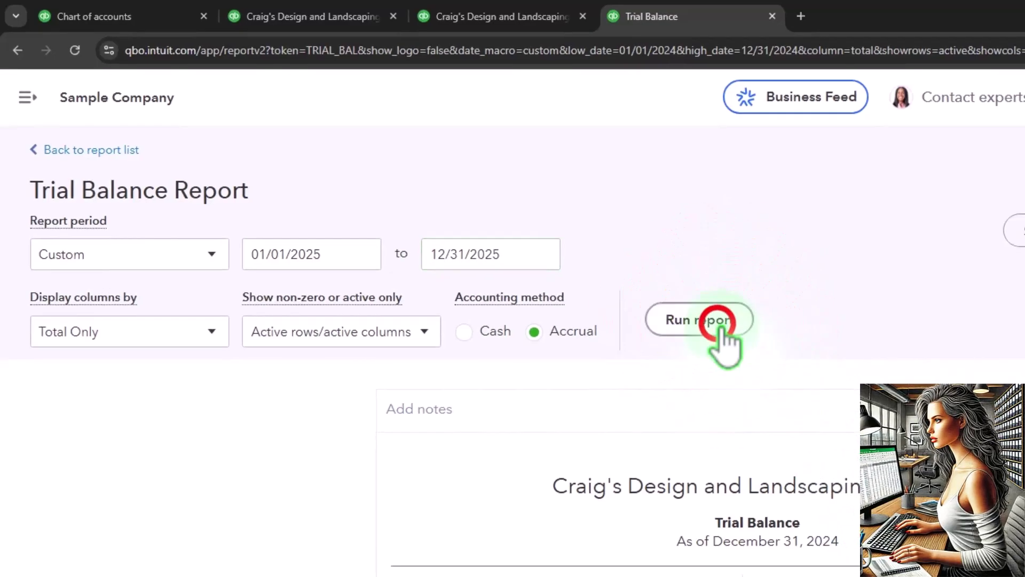
# - Examine the 2025 Trial Balance from the asset and liability accounts through opening balance equity and retained earnings to the income accounts
pyautogui.scroll(-4, 481, 299)
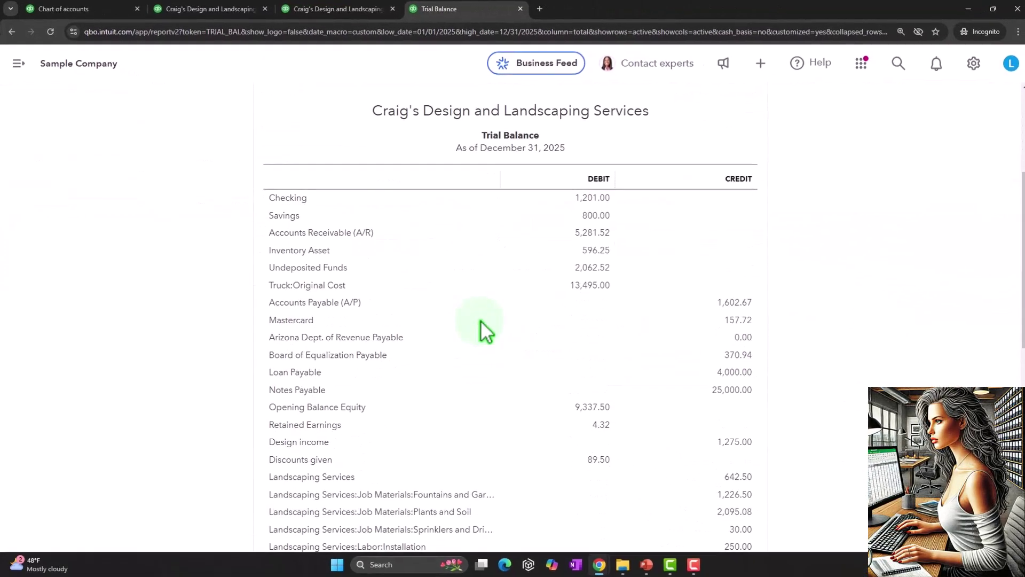
pyautogui.scroll(-5, 486, 331)
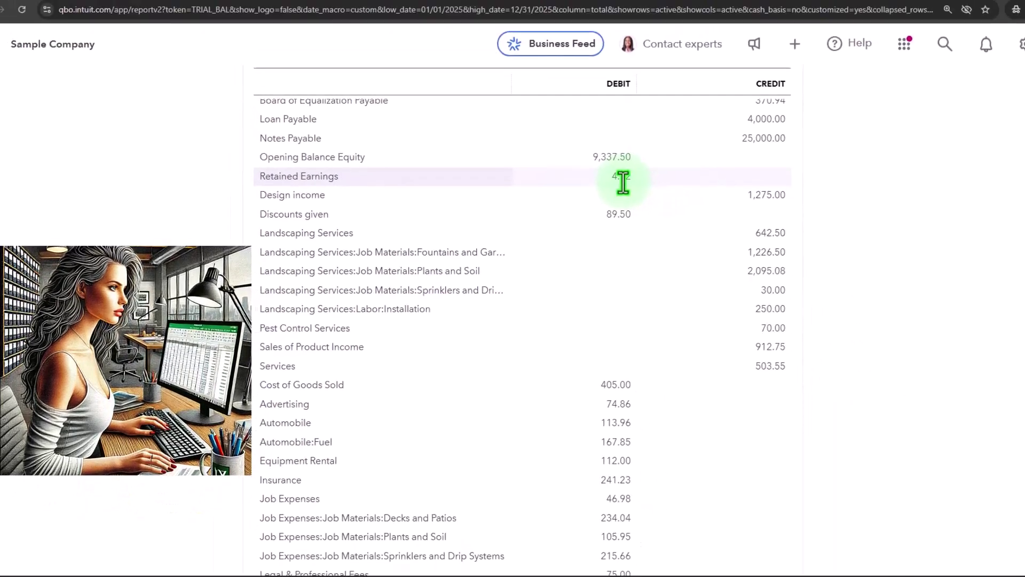
pyautogui.scroll(5, 704, 151)
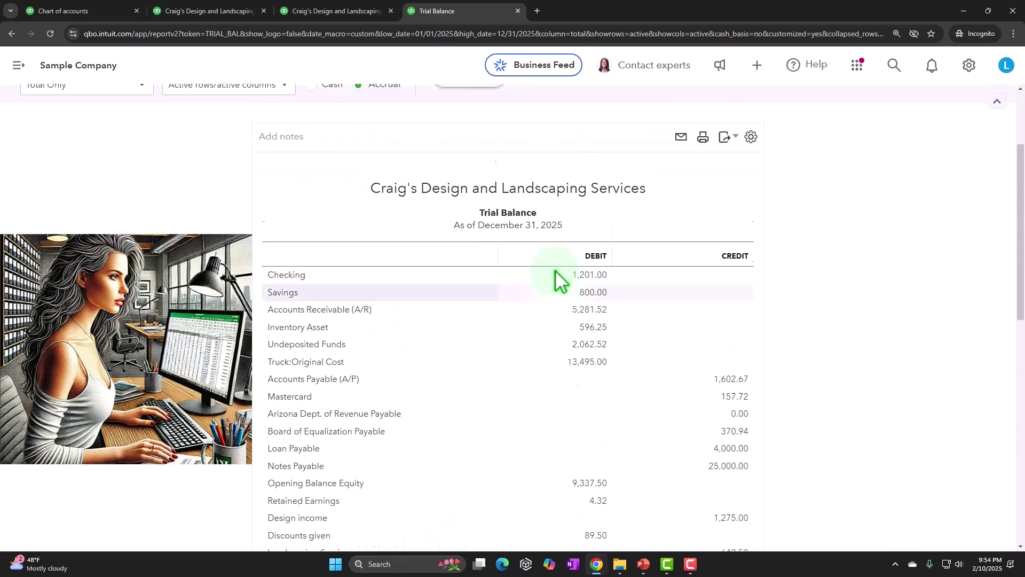
pyautogui.scroll(3, 555, 270)
pyautogui.scroll(-3, 332, 333)
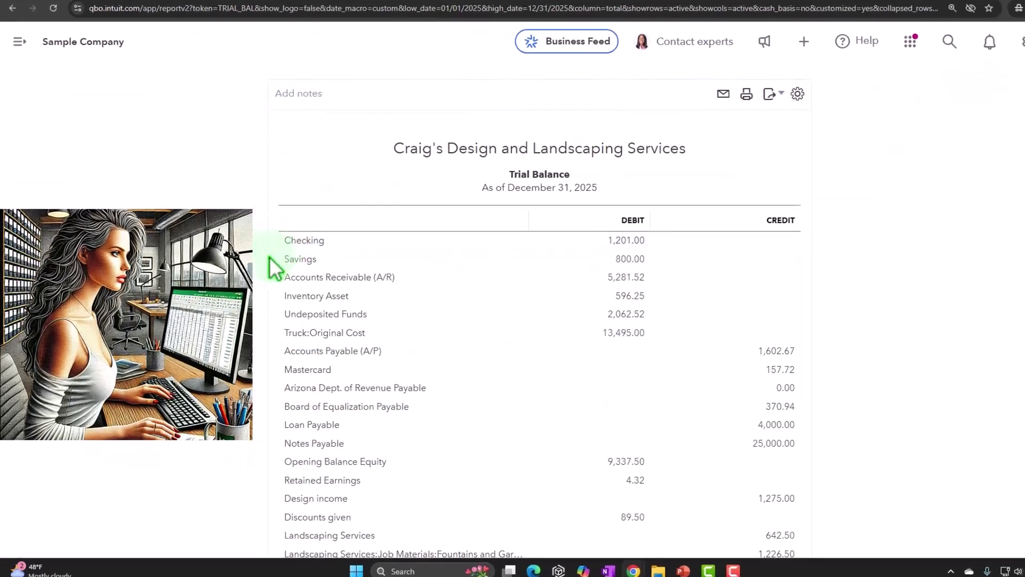
pyautogui.scroll(-1, 339, 207)
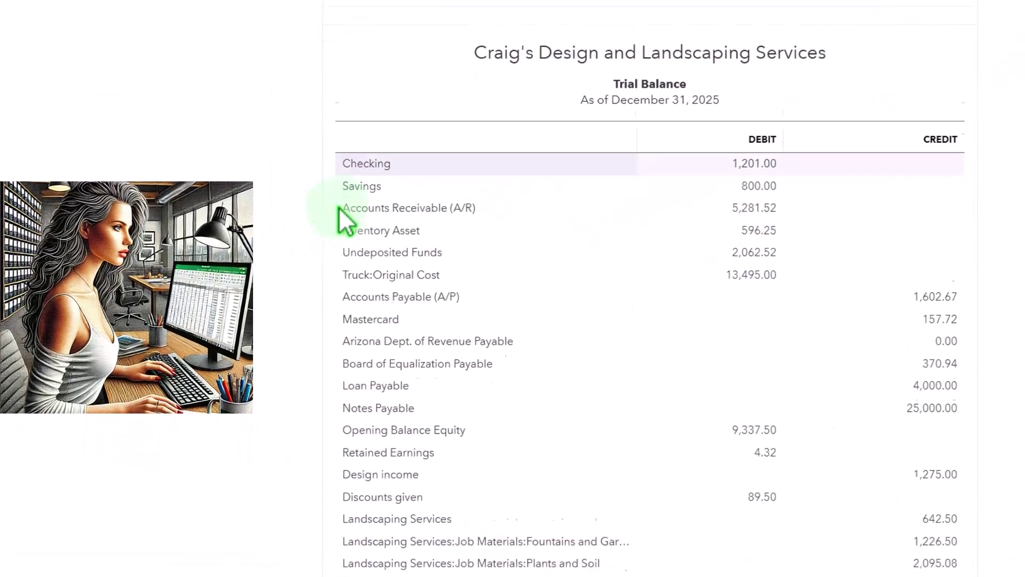
pyautogui.scroll(-1, 360, 277)
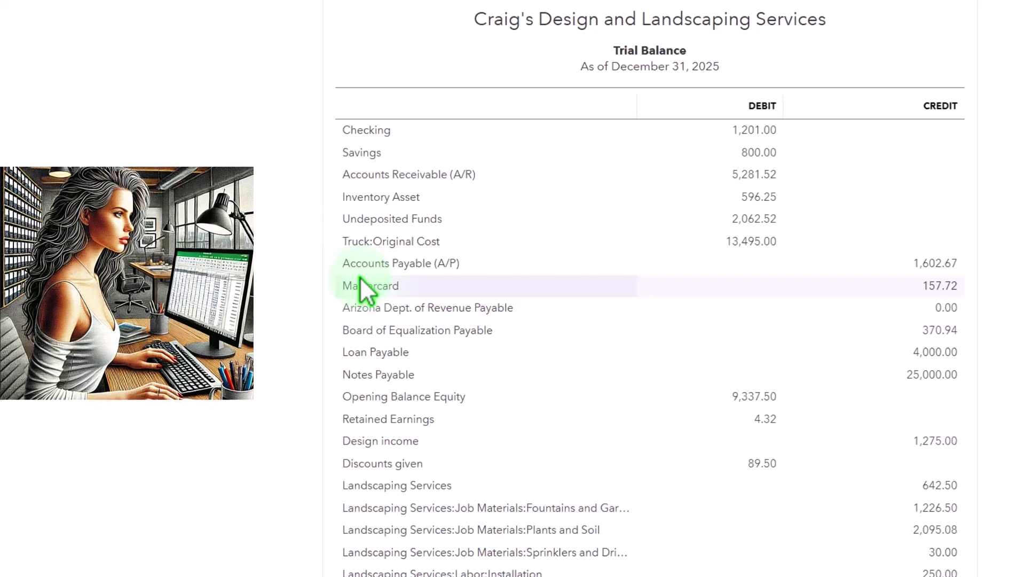
pyautogui.scroll(-2, 360, 276)
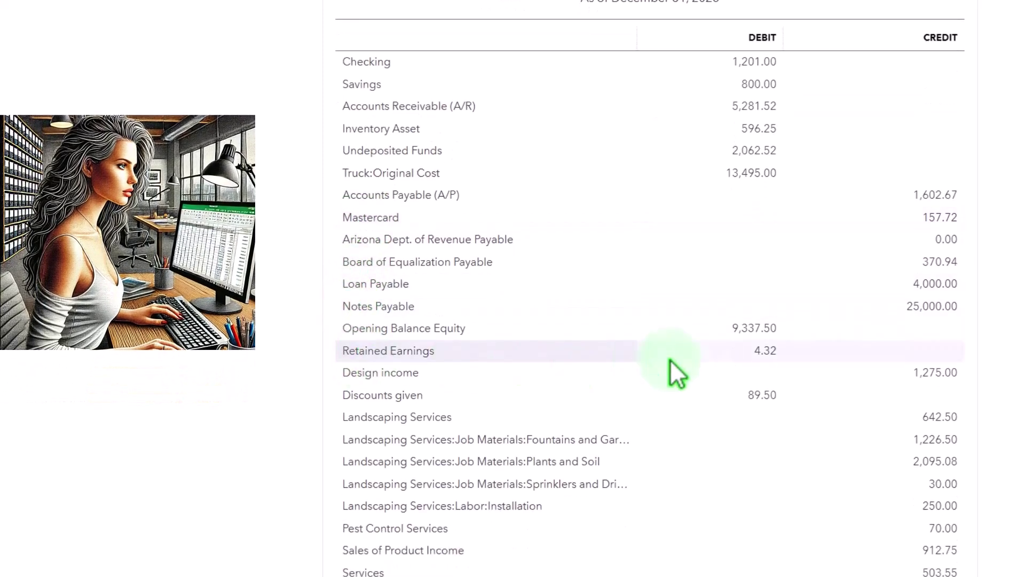
pyautogui.scroll(-3, 770, 352)
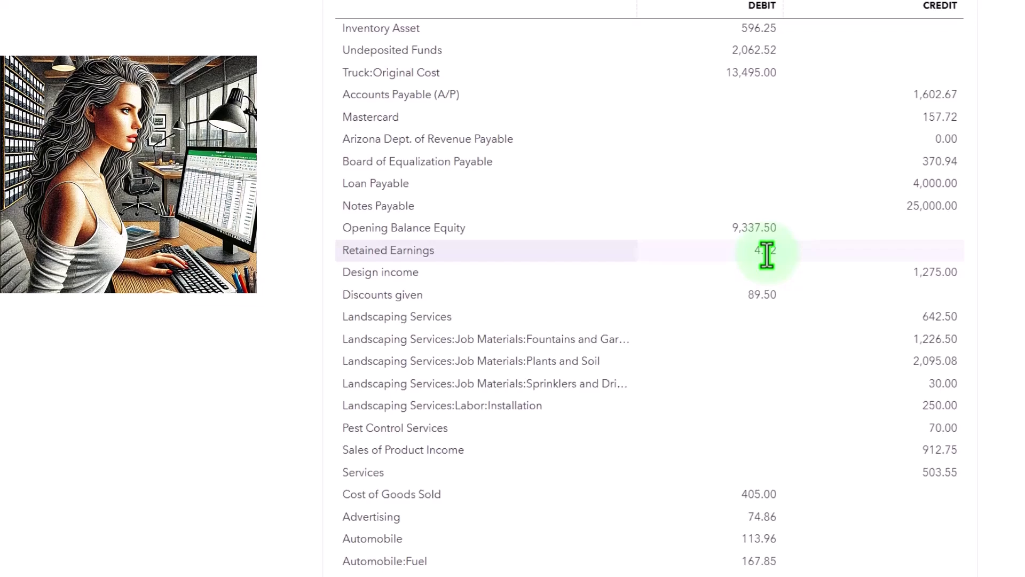
# - Compare the retained earnings and net income on the 2025 Balance Sheet with the Trial Balance's retained earnings, income and expense accounts
pyautogui.click(389, 23)
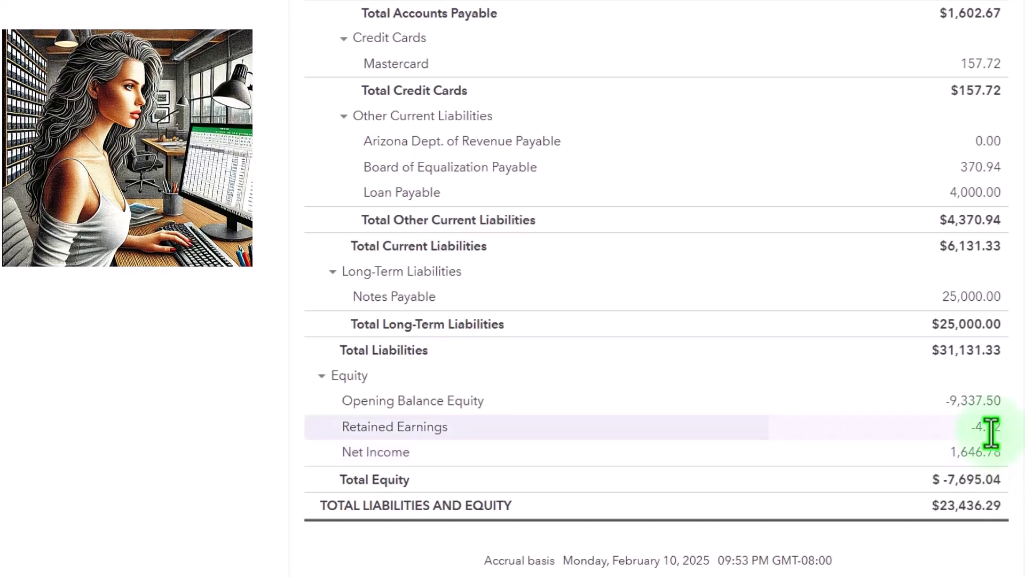
pyautogui.click(985, 426)
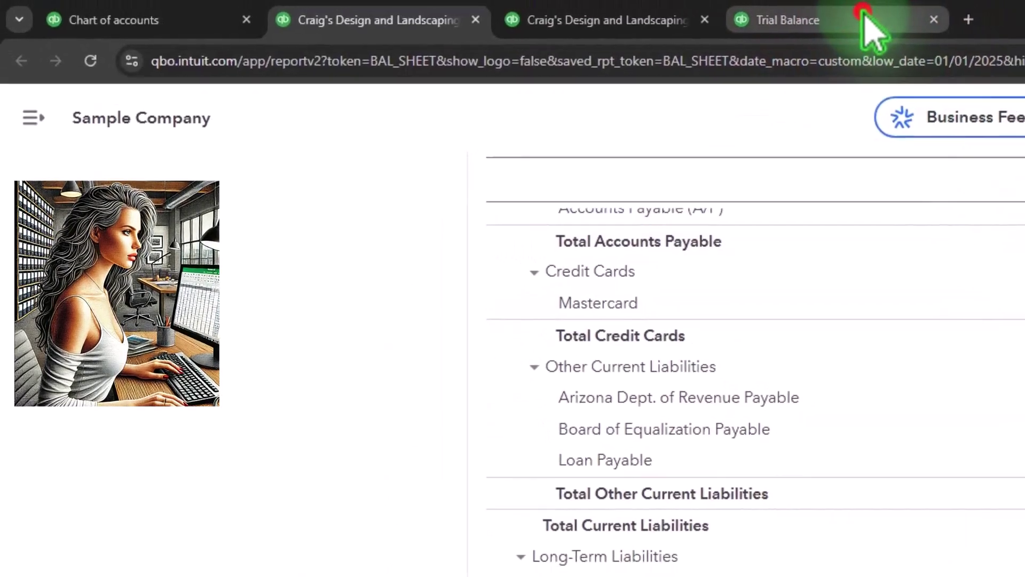
pyautogui.click(866, 15)
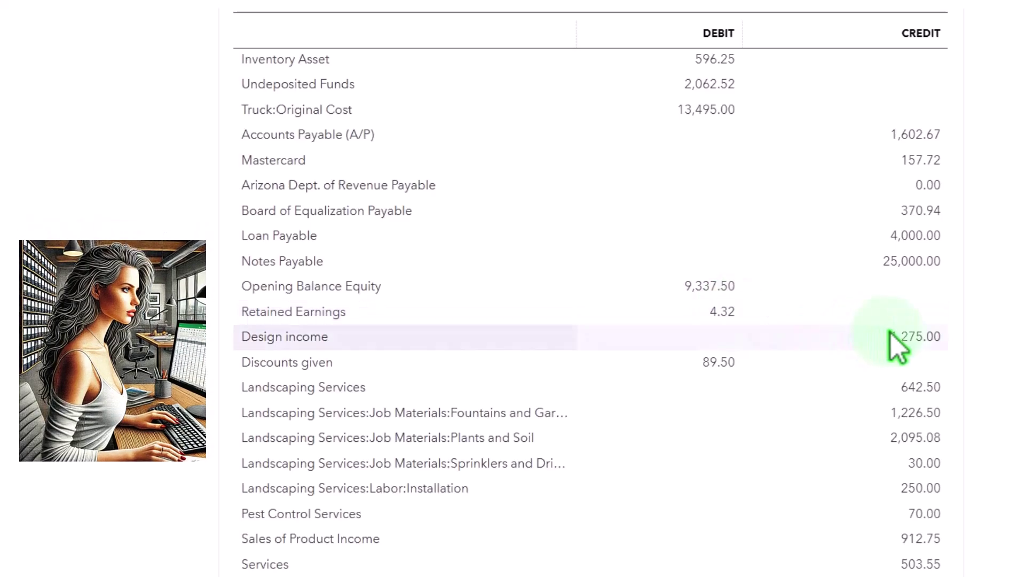
pyautogui.scroll(-4, 890, 333)
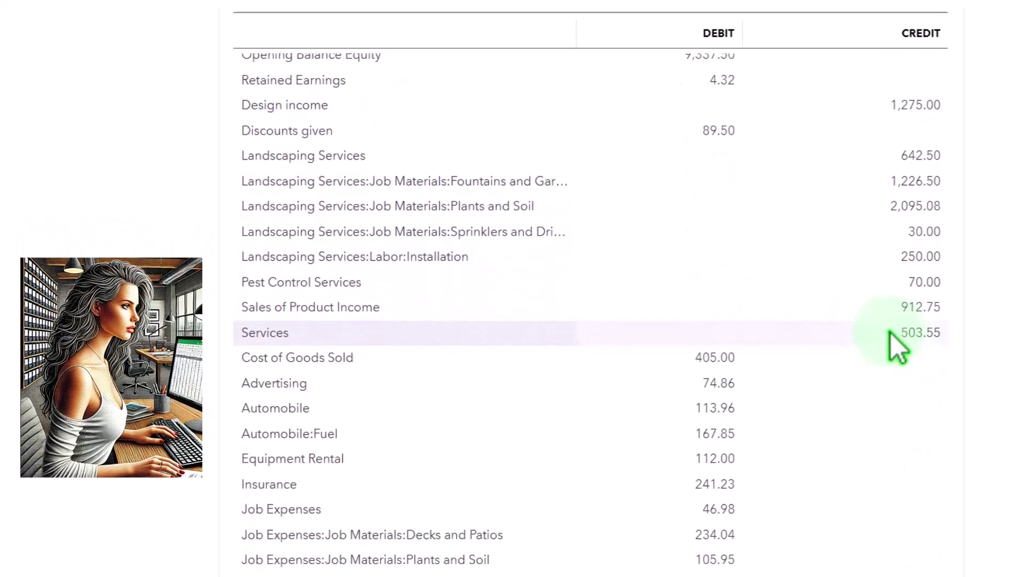
pyautogui.scroll(2, 892, 333)
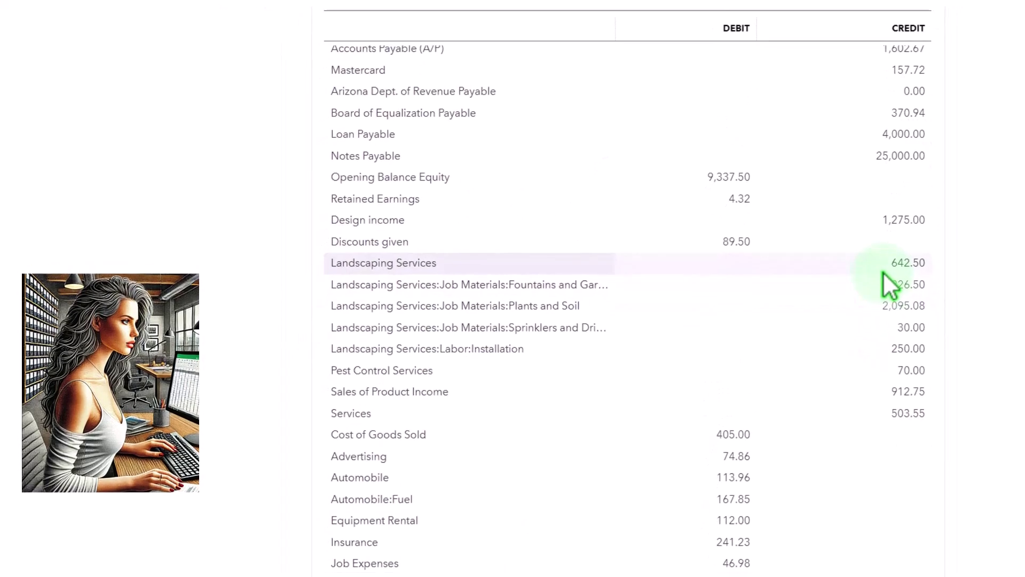
pyautogui.scroll(-5, 865, 344)
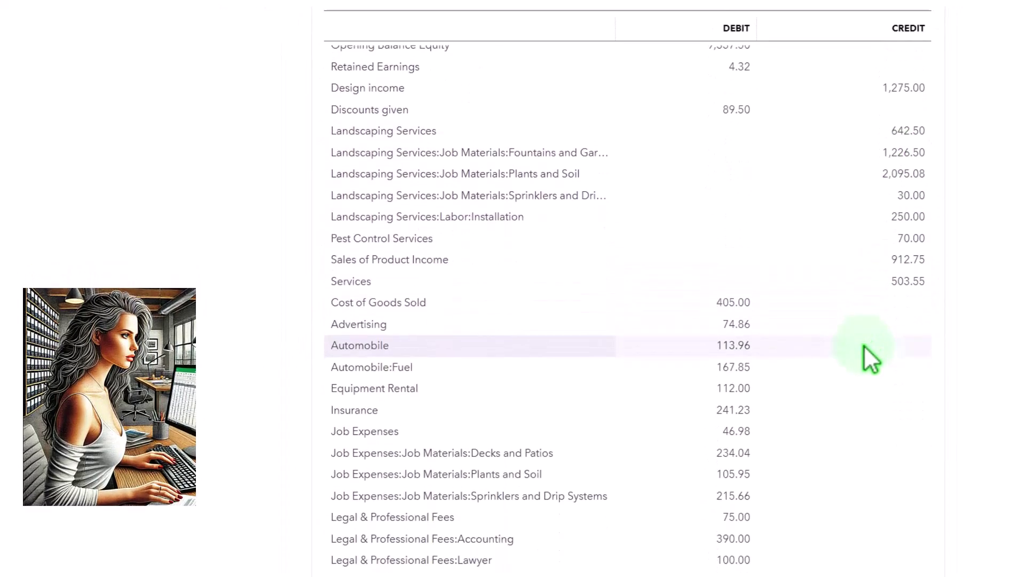